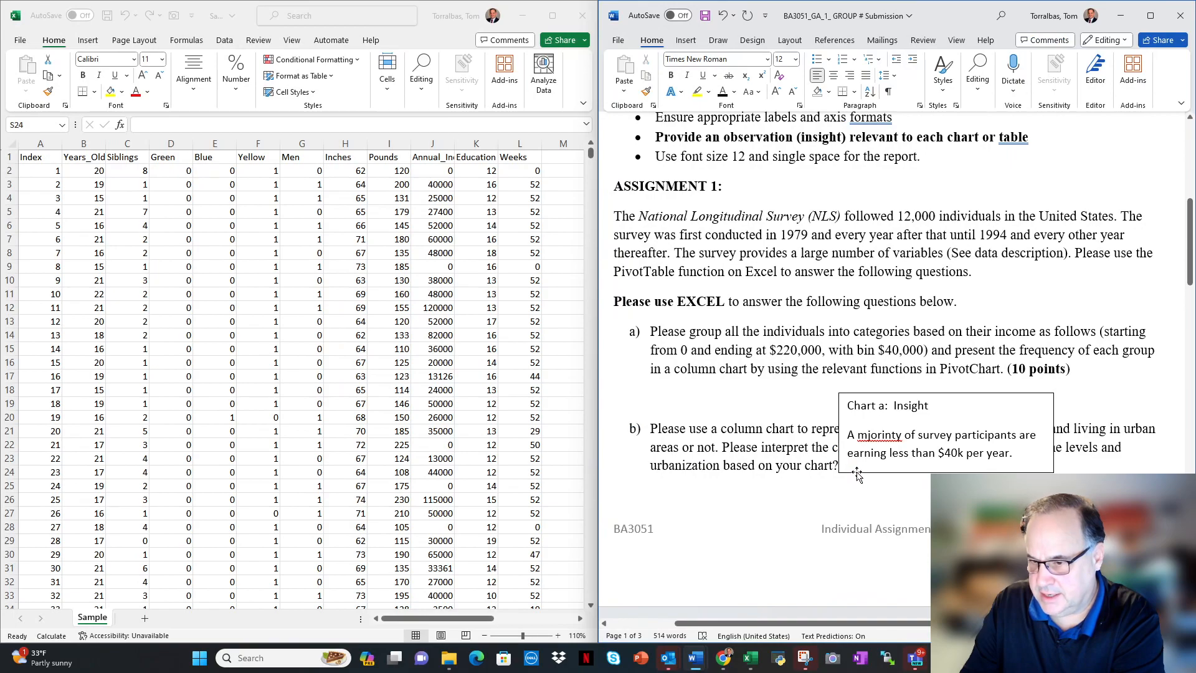
# Delete the "Chart a: Insight" text box and return to the beginning of the submission template.
pyautogui.press('Delete')
pyautogui.scroll(3, 788, 500)
pyautogui.scroll(6, 788, 499)
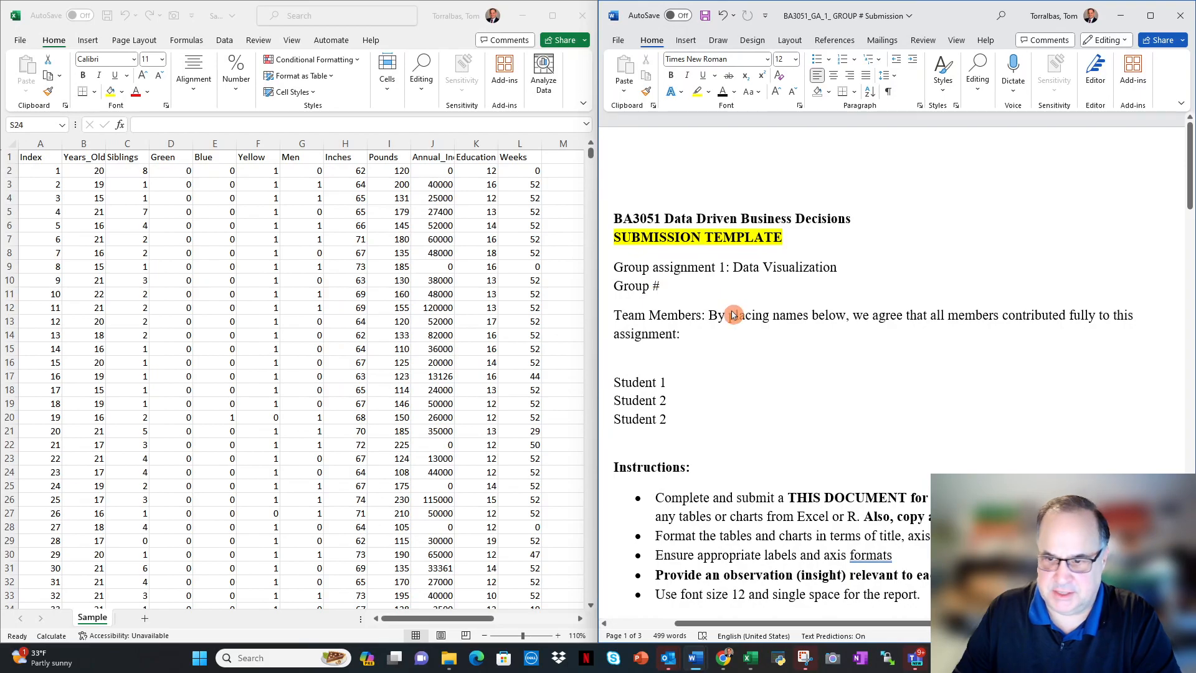
# Review the submission template's team section, the instructions and the income grouping task in question a of Assignment 1.
pyautogui.scroll(-2, 734, 320)
pyautogui.scroll(-6, 734, 320)
pyautogui.scroll(8, 733, 320)
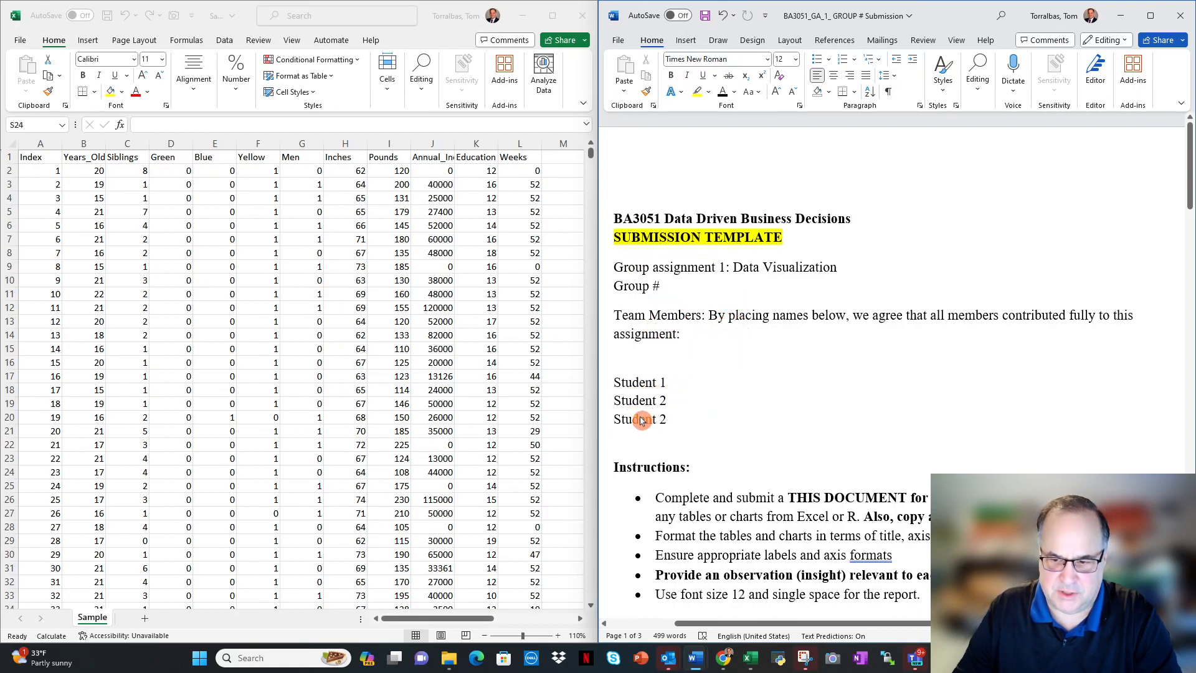
pyautogui.scroll(-3, 735, 423)
pyautogui.scroll(-2, 735, 422)
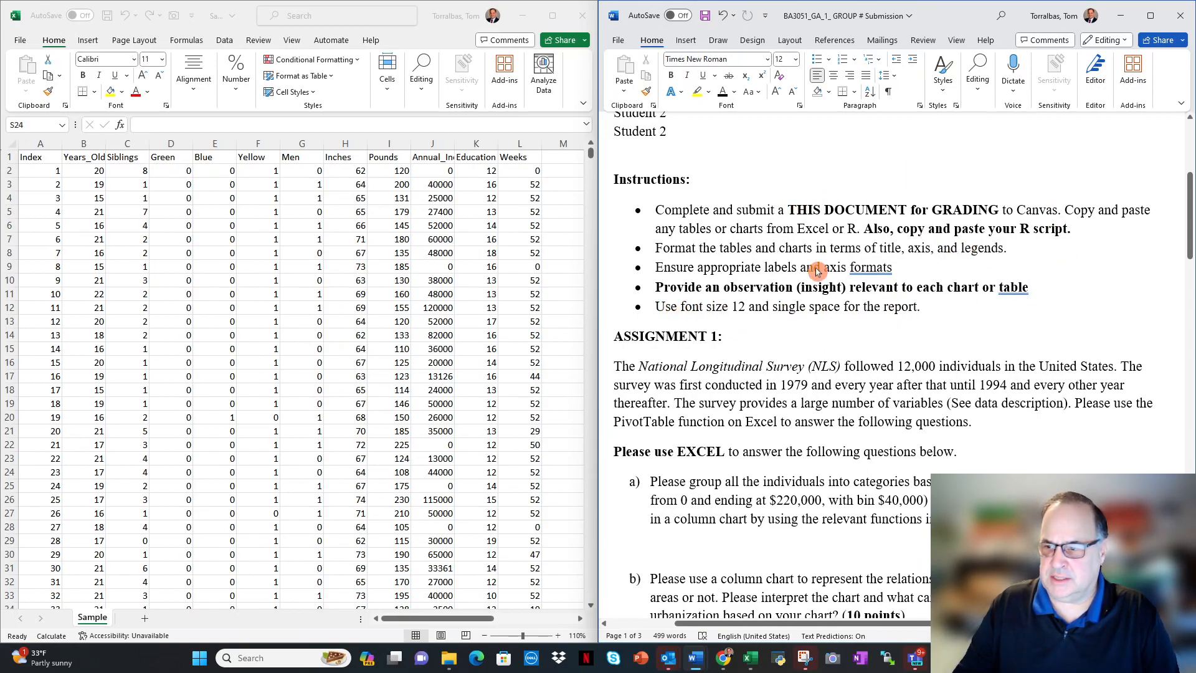
pyautogui.scroll(-3, 861, 381)
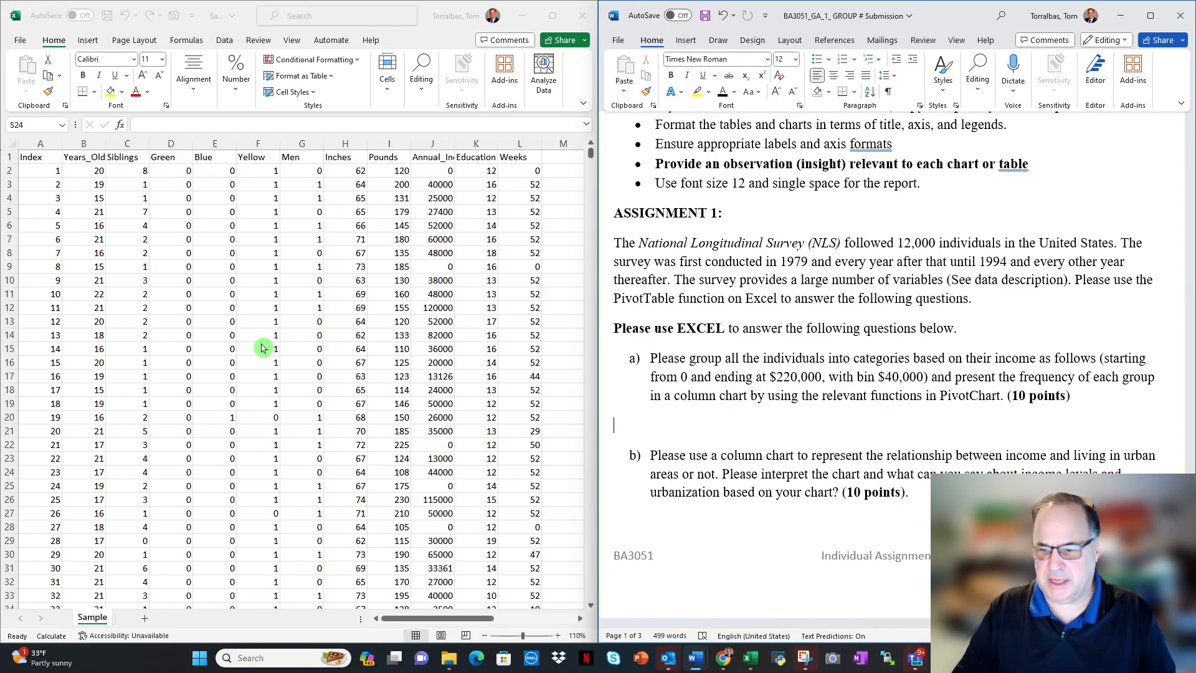
pyautogui.scroll(-1, 262, 348)
pyautogui.scroll(1, 261, 348)
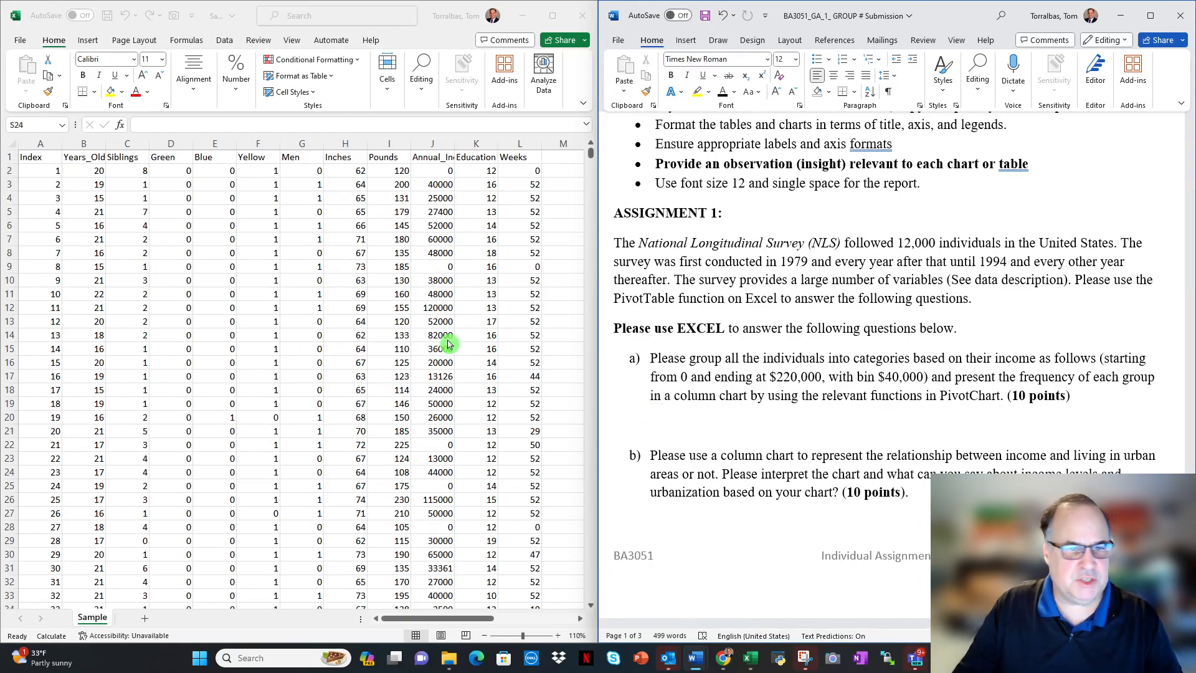
# Insert a PivotTable from the survey data range A1:L6079 on the existing Sample worksheet at cell P2.
pyautogui.click(172, 171)
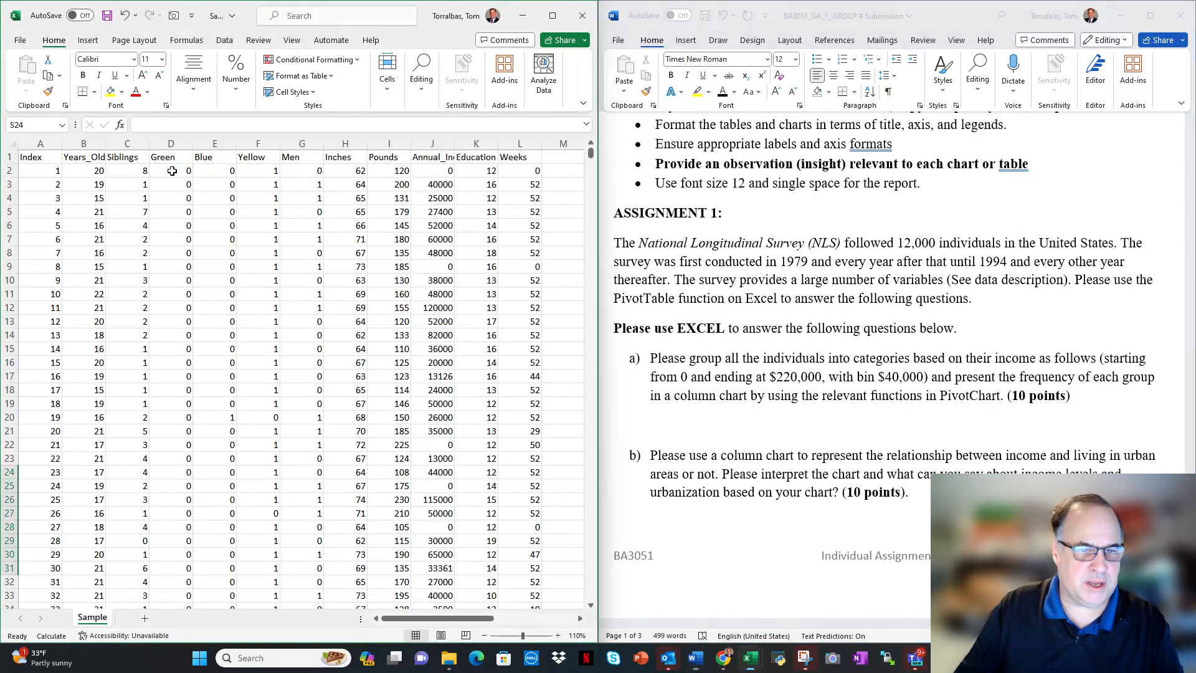
pyautogui.rightClick(171, 175)
pyautogui.click(166, 177)
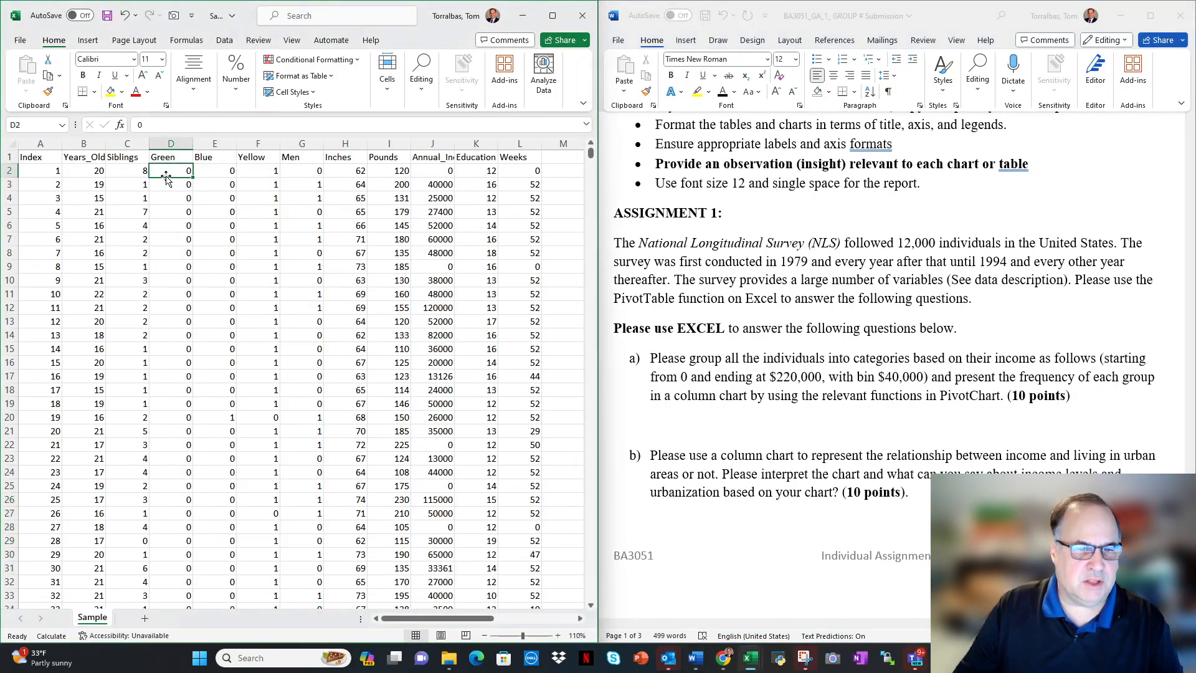
pyautogui.click(88, 41)
pyautogui.click(22, 97)
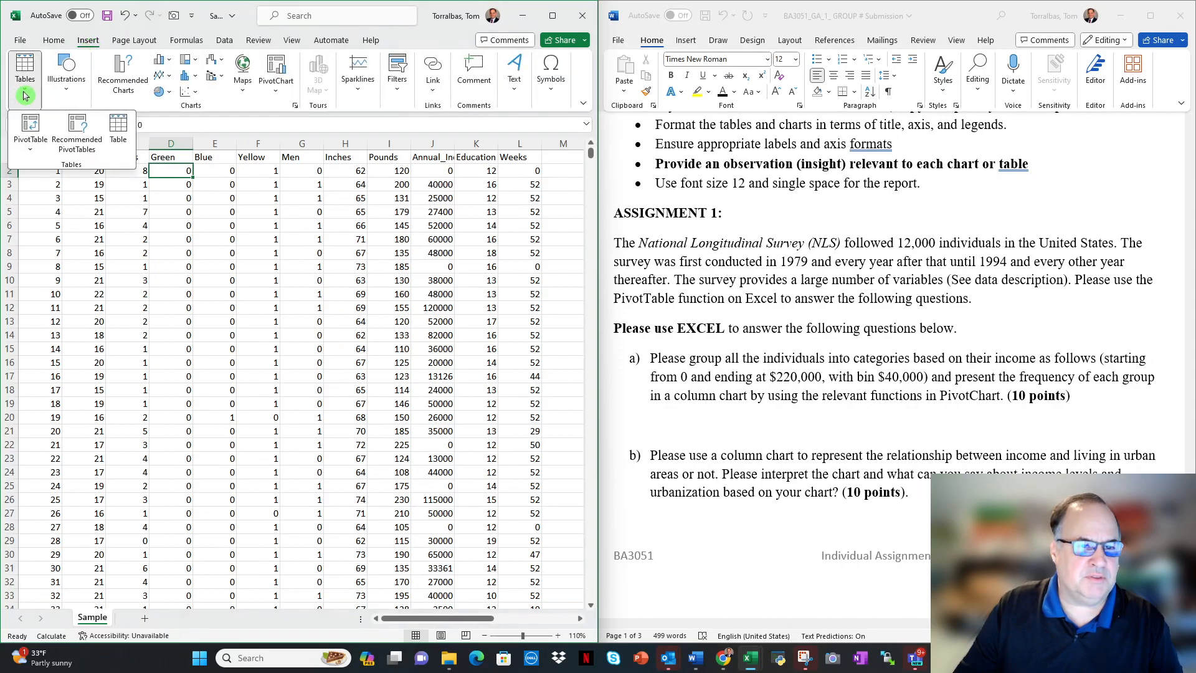
pyautogui.click(34, 135)
pyautogui.click(577, 512)
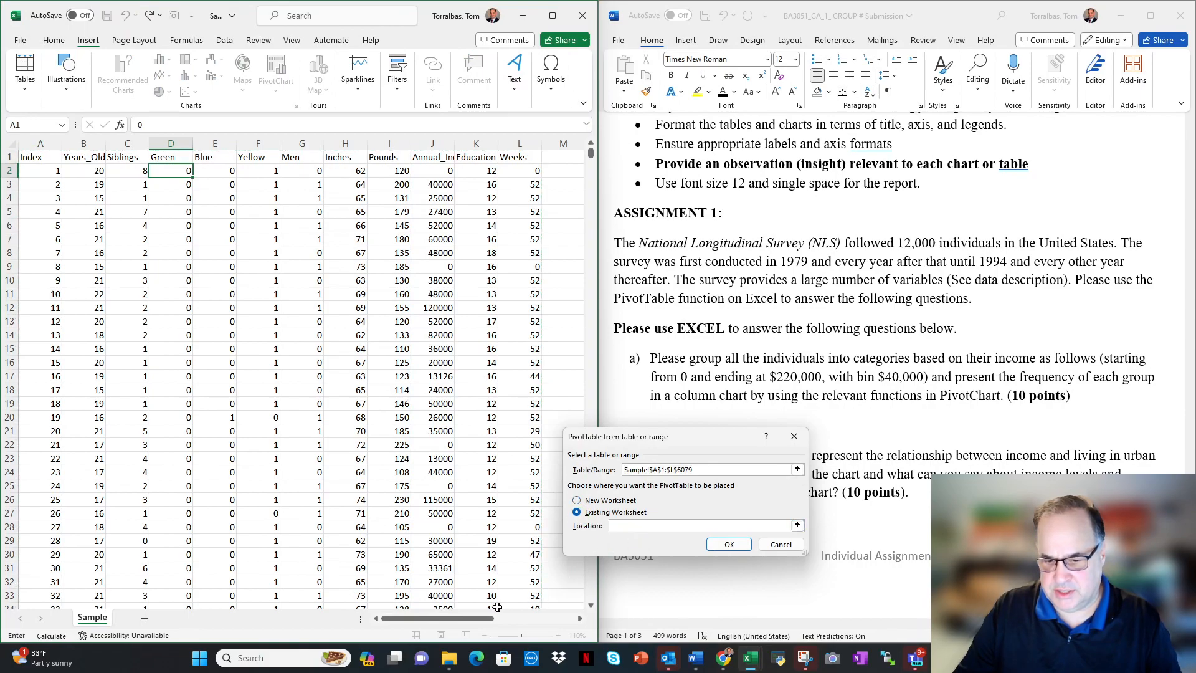
pyautogui.moveTo(471, 622); pyautogui.dragTo(531, 620)
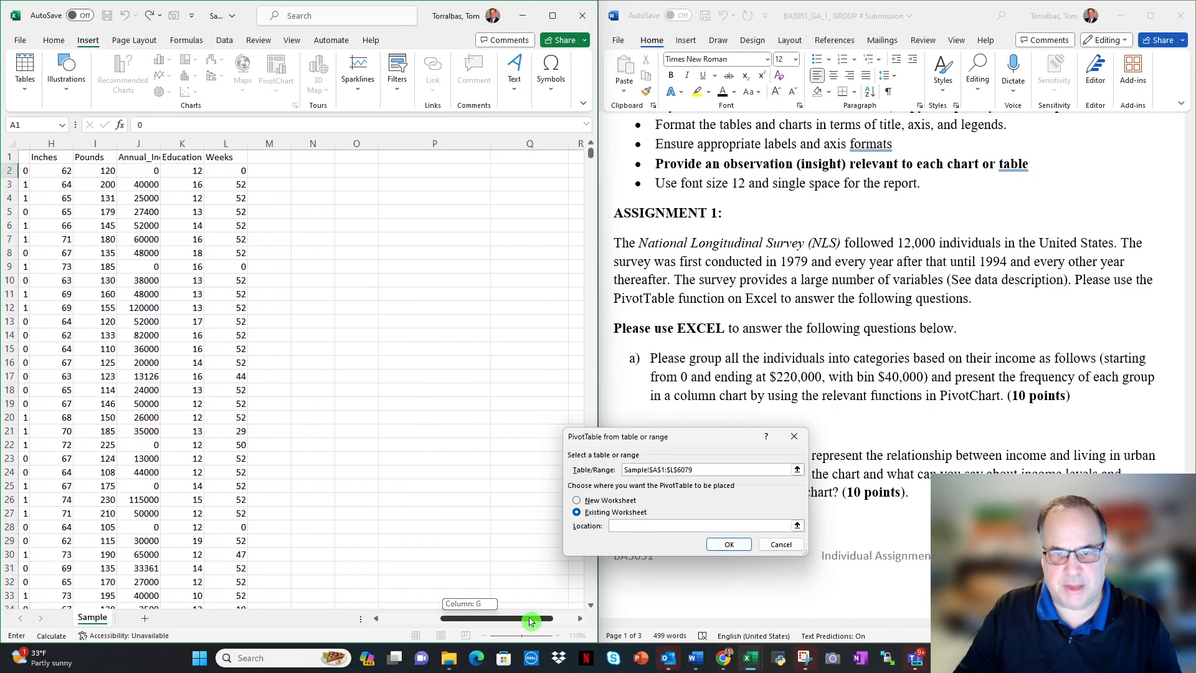
pyautogui.click(400, 170)
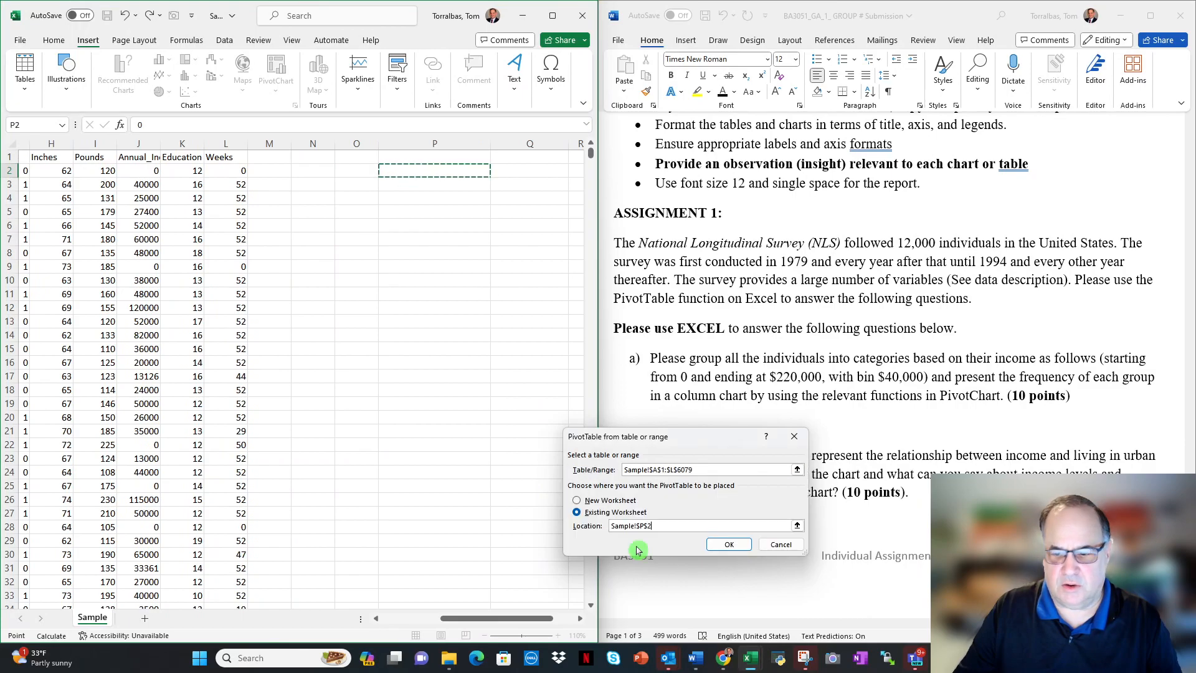
pyautogui.click(728, 546)
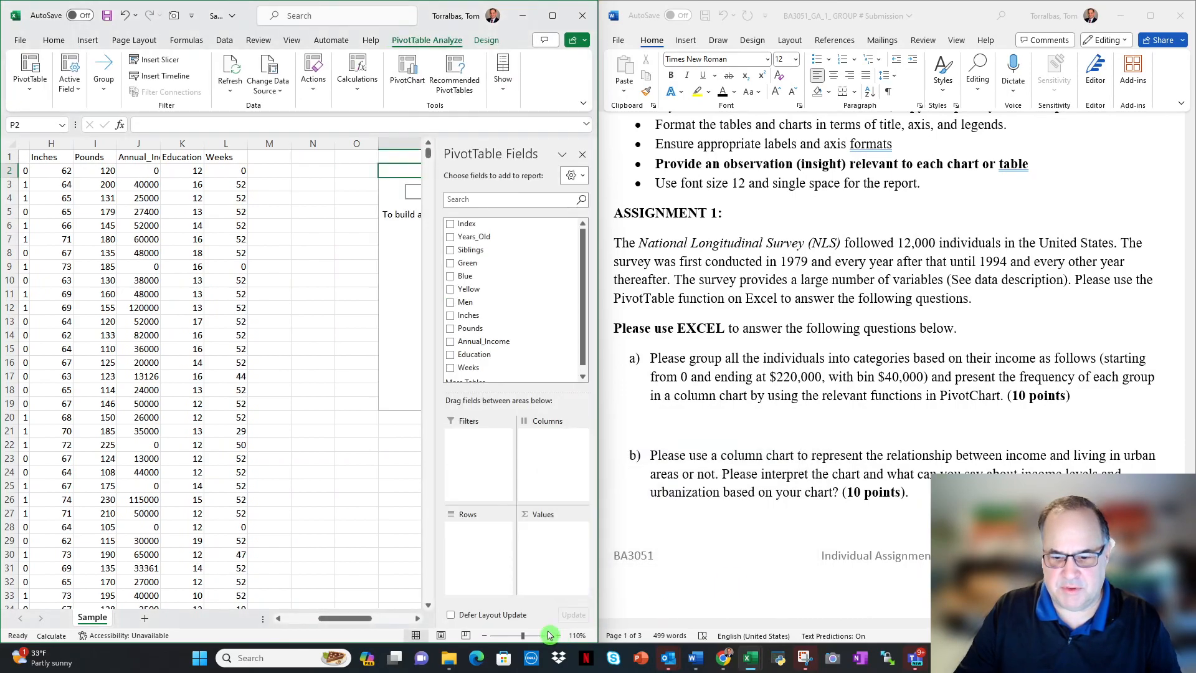
# Add Annual_Income to both the rows and the values of the PivotTable.
pyautogui.moveTo(361, 620); pyautogui.dragTo(395, 622)
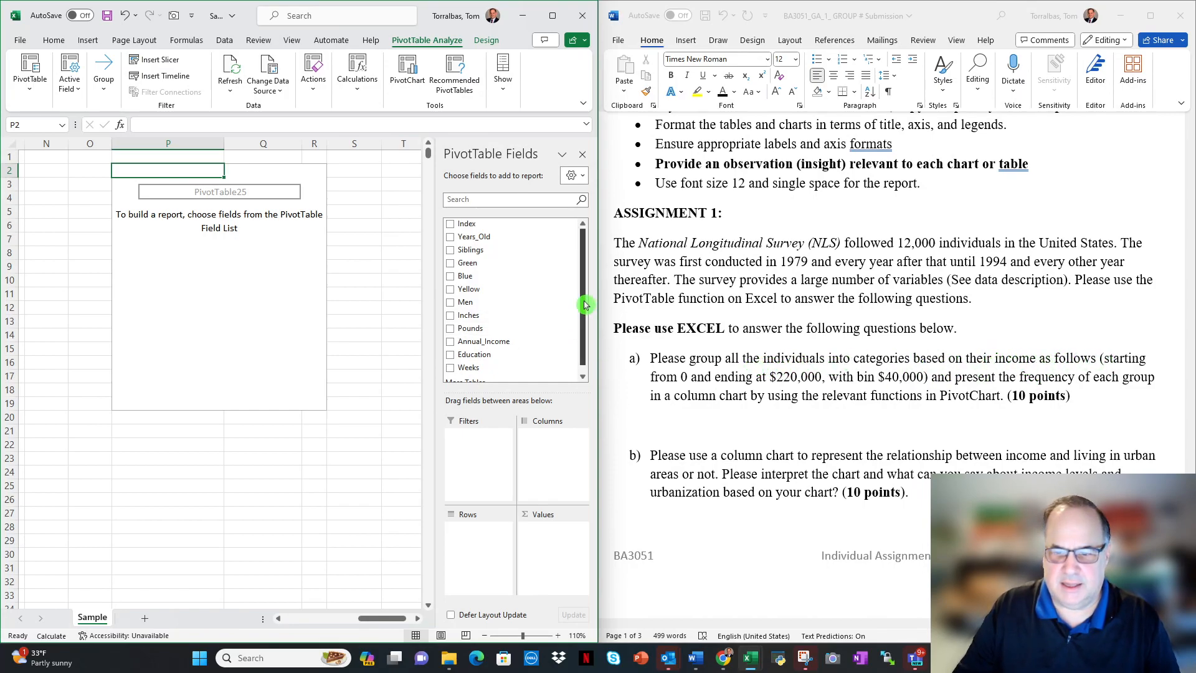
pyautogui.moveTo(584, 301); pyautogui.dragTo(584, 318)
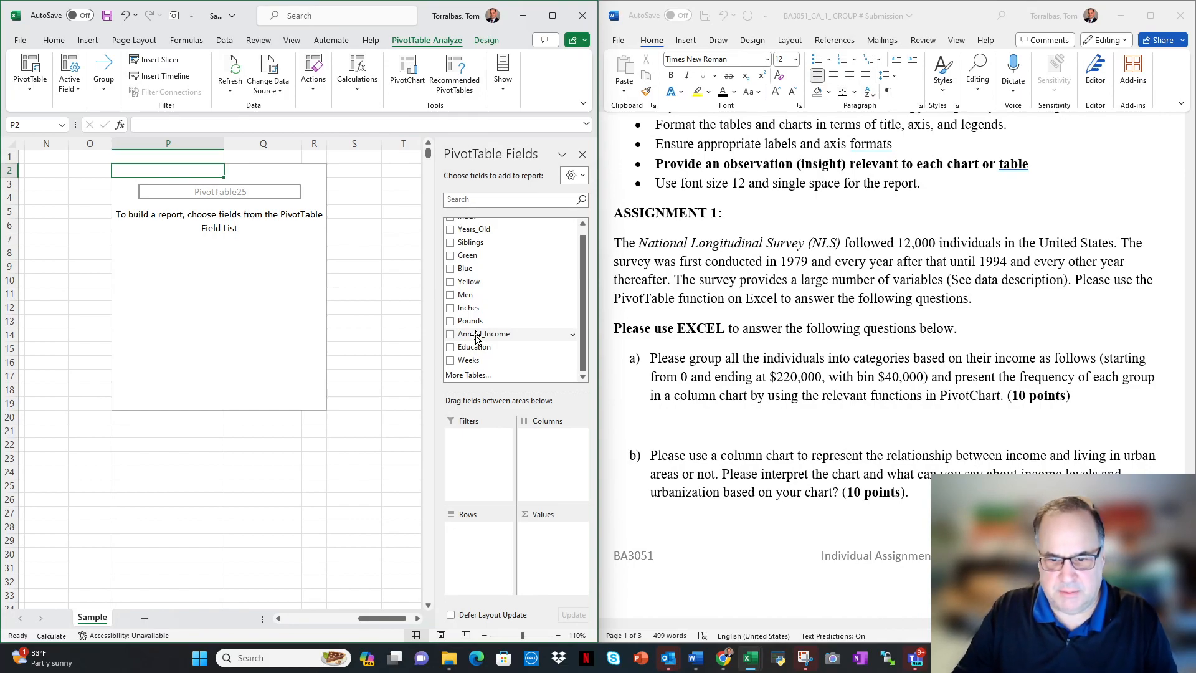
pyautogui.moveTo(476, 337); pyautogui.dragTo(479, 545)
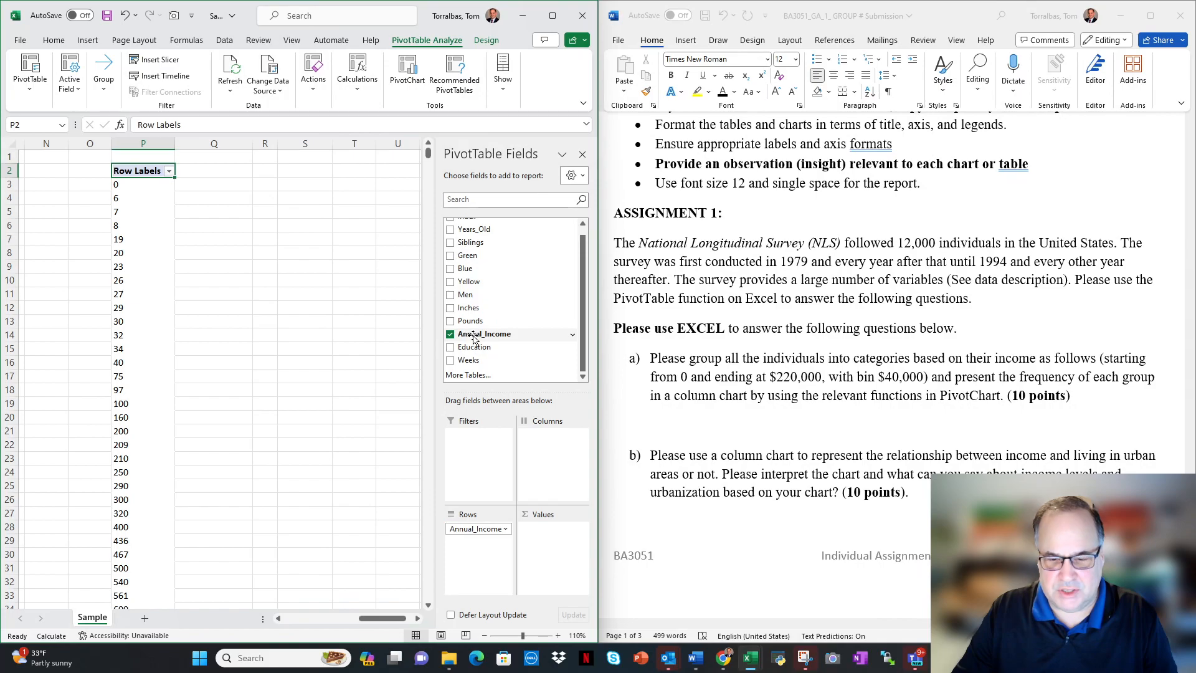
pyautogui.moveTo(474, 338); pyautogui.dragTo(548, 554)
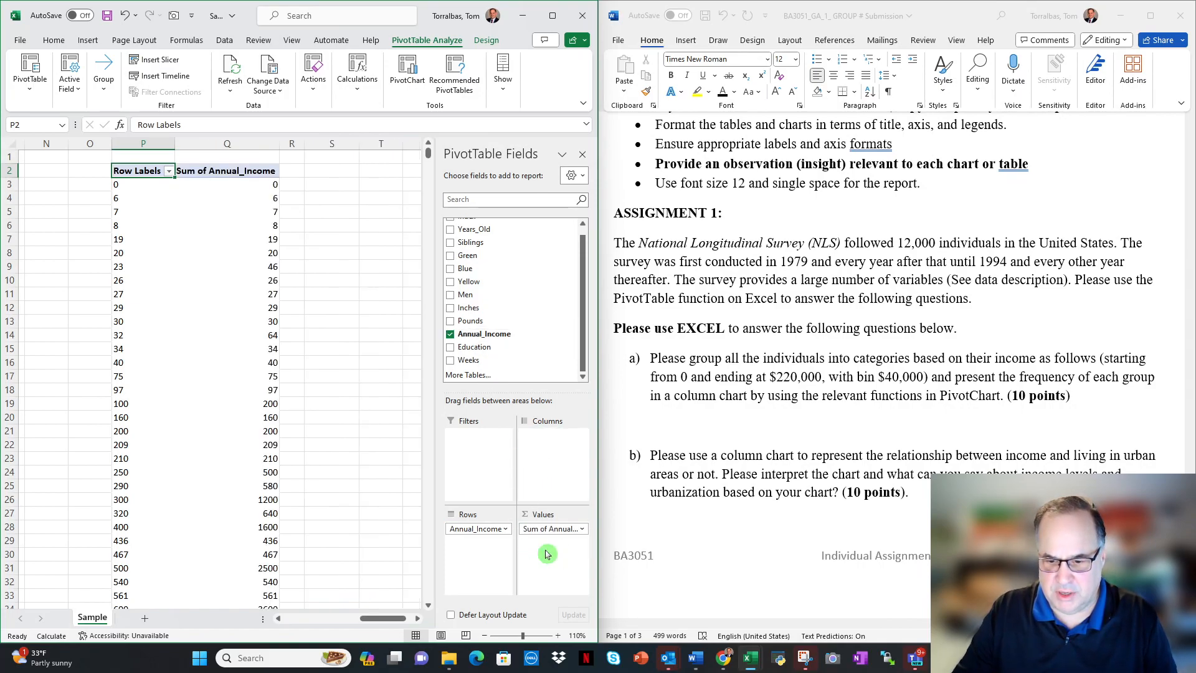
# Summarize the Annual_Income value field by Count.
pyautogui.click(580, 529)
pyautogui.click(563, 527)
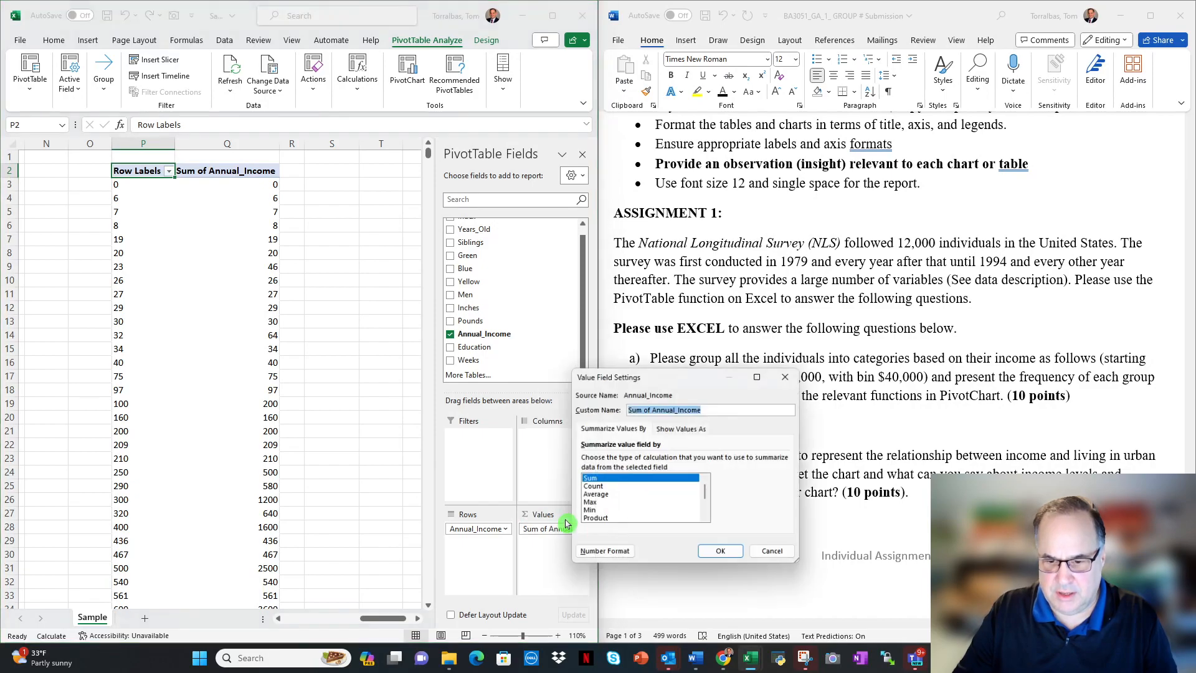
pyautogui.click(595, 486)
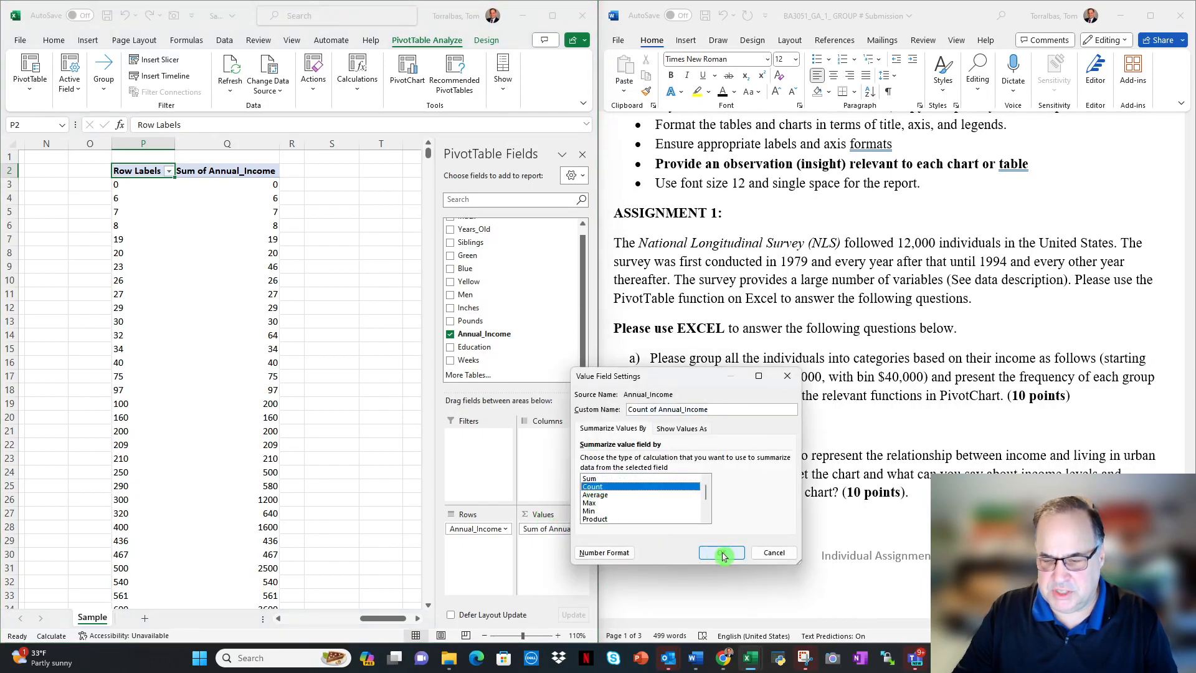
pyautogui.click(721, 554)
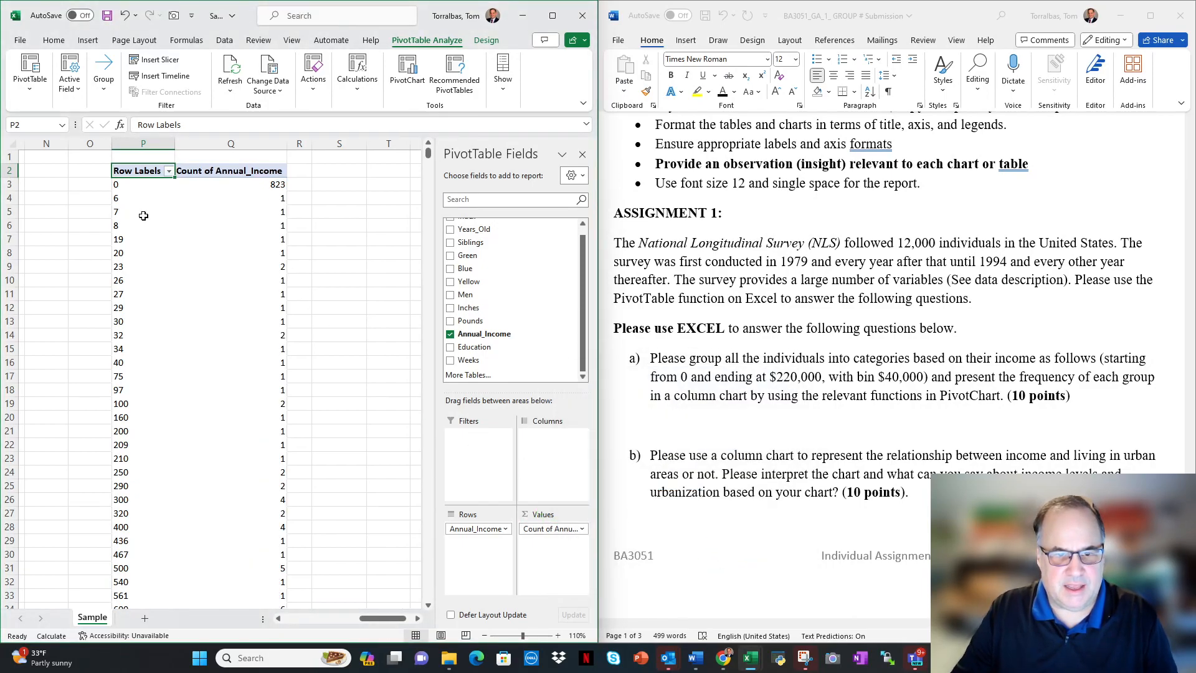
# Group the PivotTable's income row labels starting at 0, ending at 220000, by 40000, as question a requires.
pyautogui.click(682, 384)
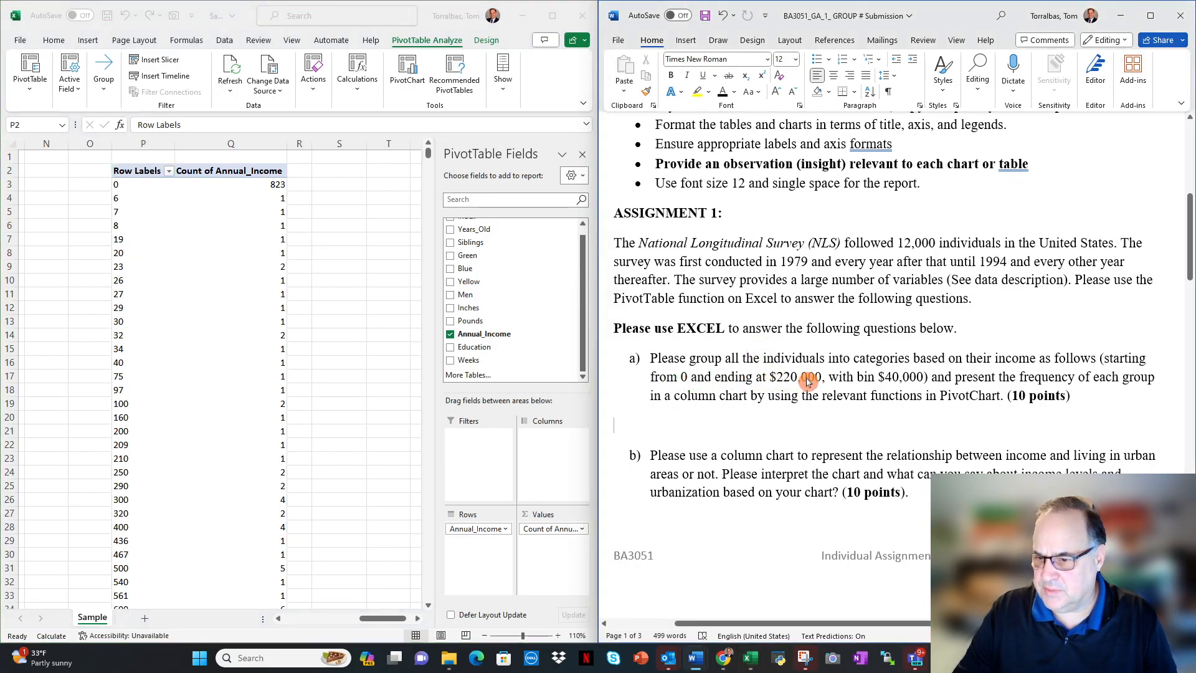
pyautogui.moveTo(680, 378); pyautogui.dragTo(933, 372)
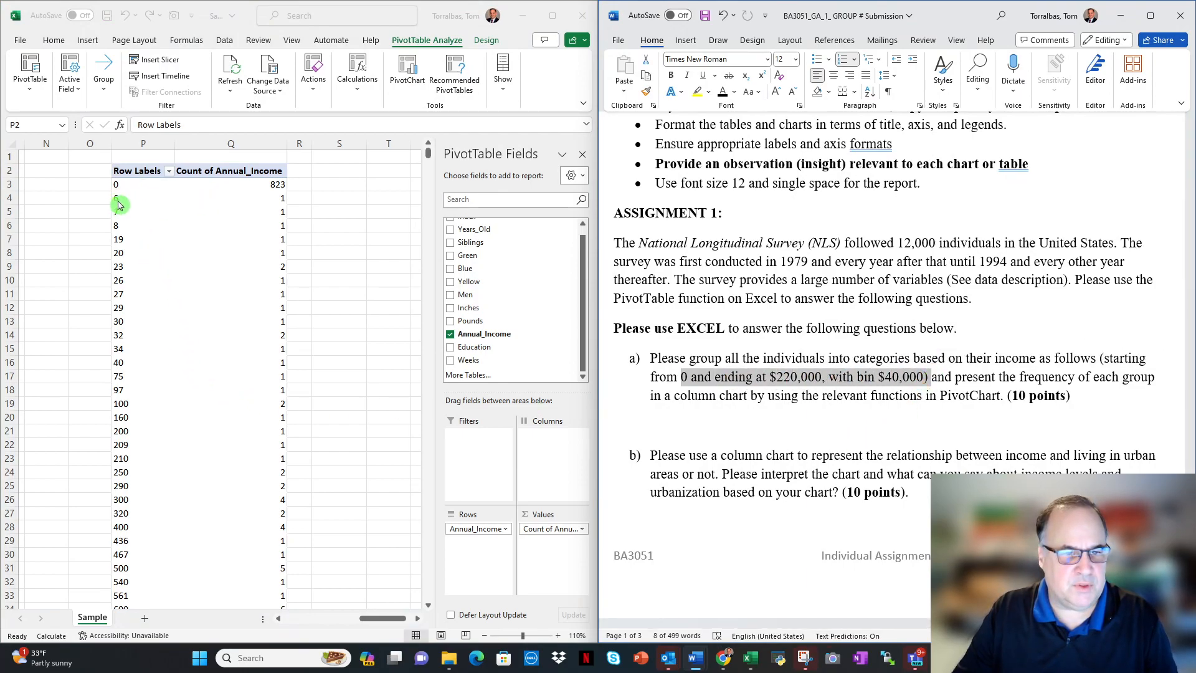
pyautogui.click(115, 199)
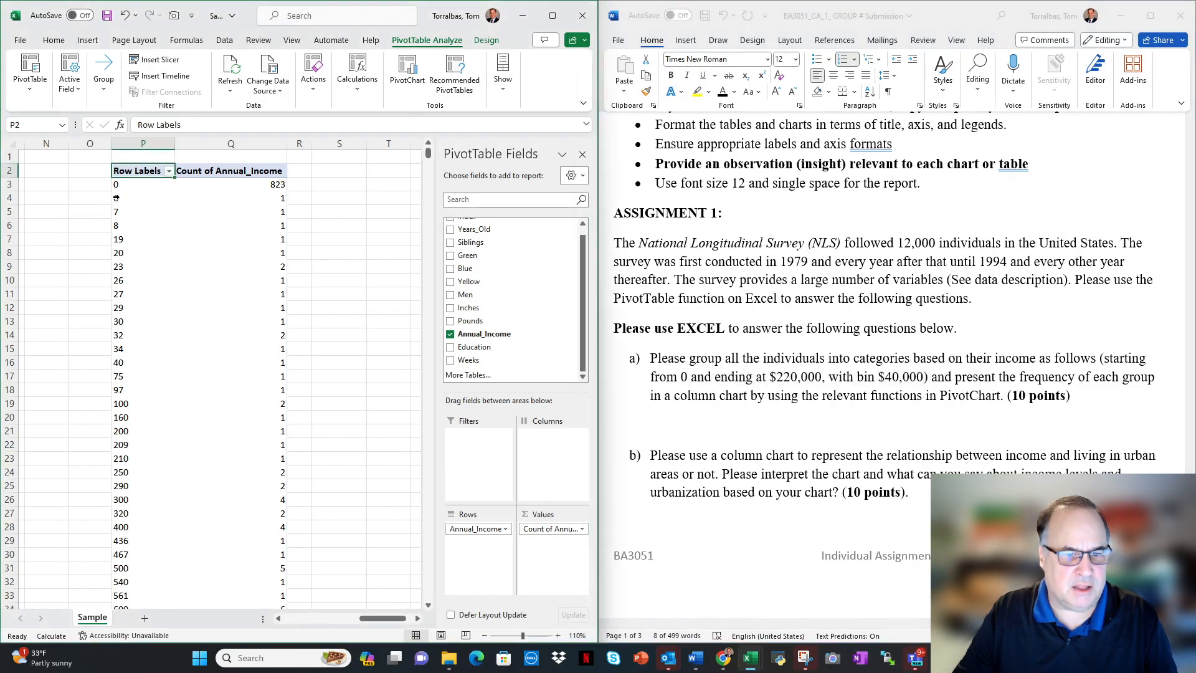
pyautogui.rightClick(115, 197)
pyautogui.click(162, 363)
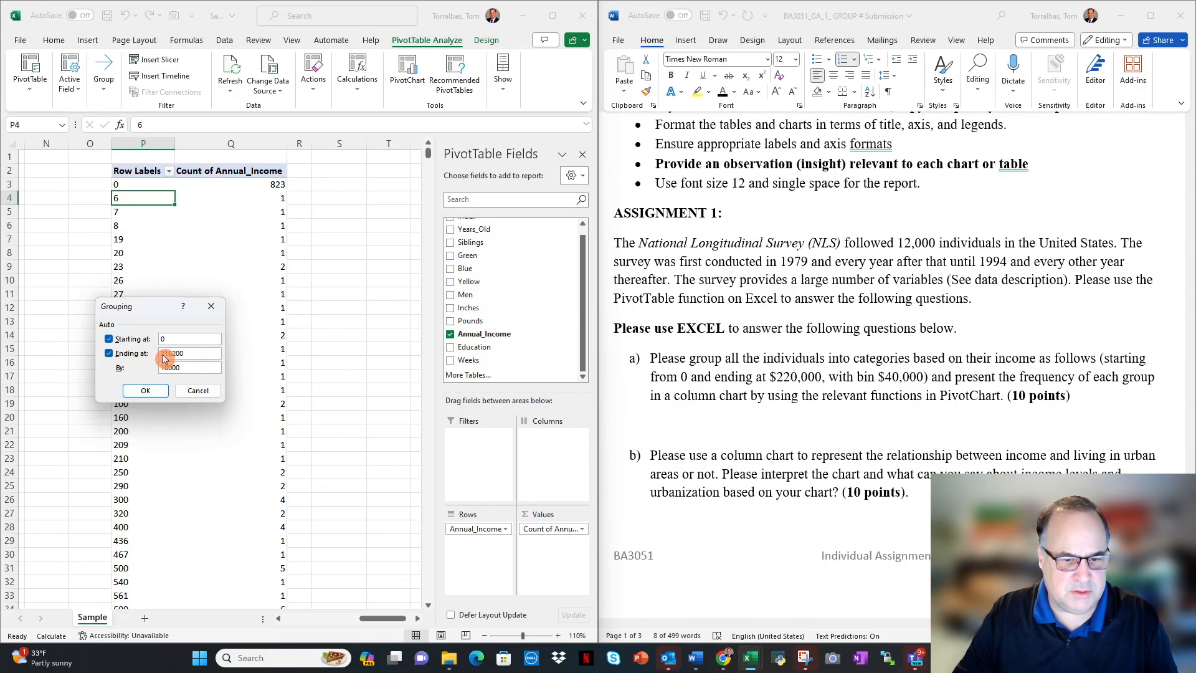
pyautogui.press('BackSpace')
pyautogui.press('BackSpace')
pyautogui.press('BackSpace')
pyautogui.press('BackSpace')
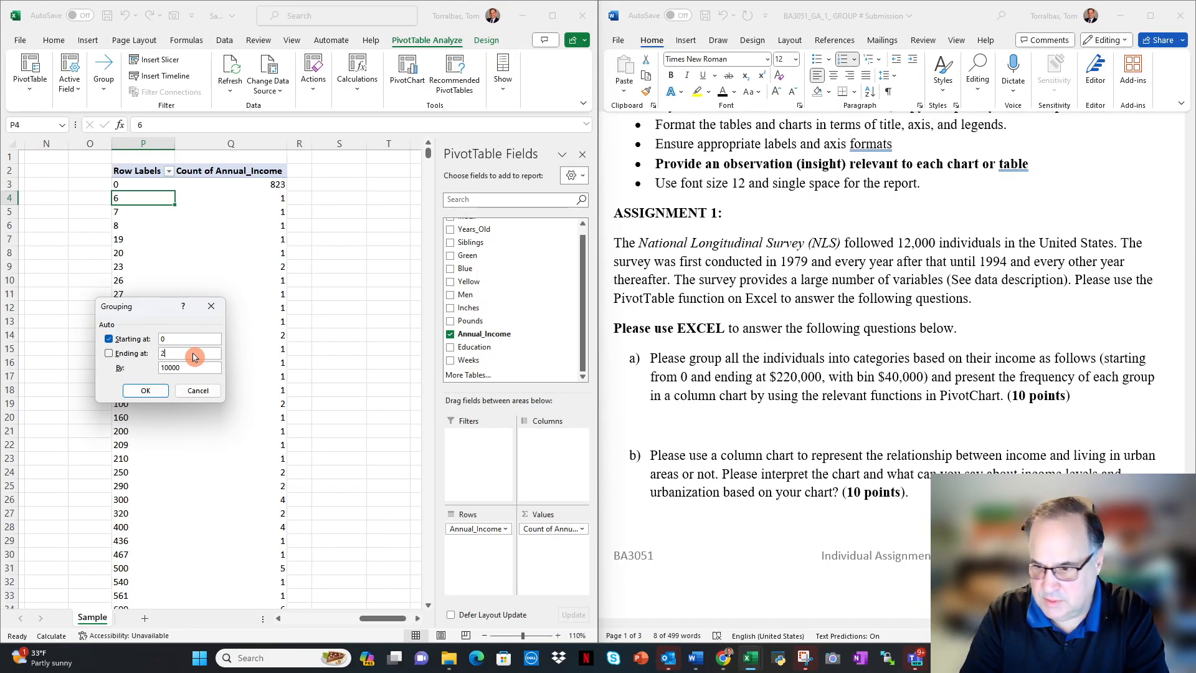
pyautogui.write('22000')
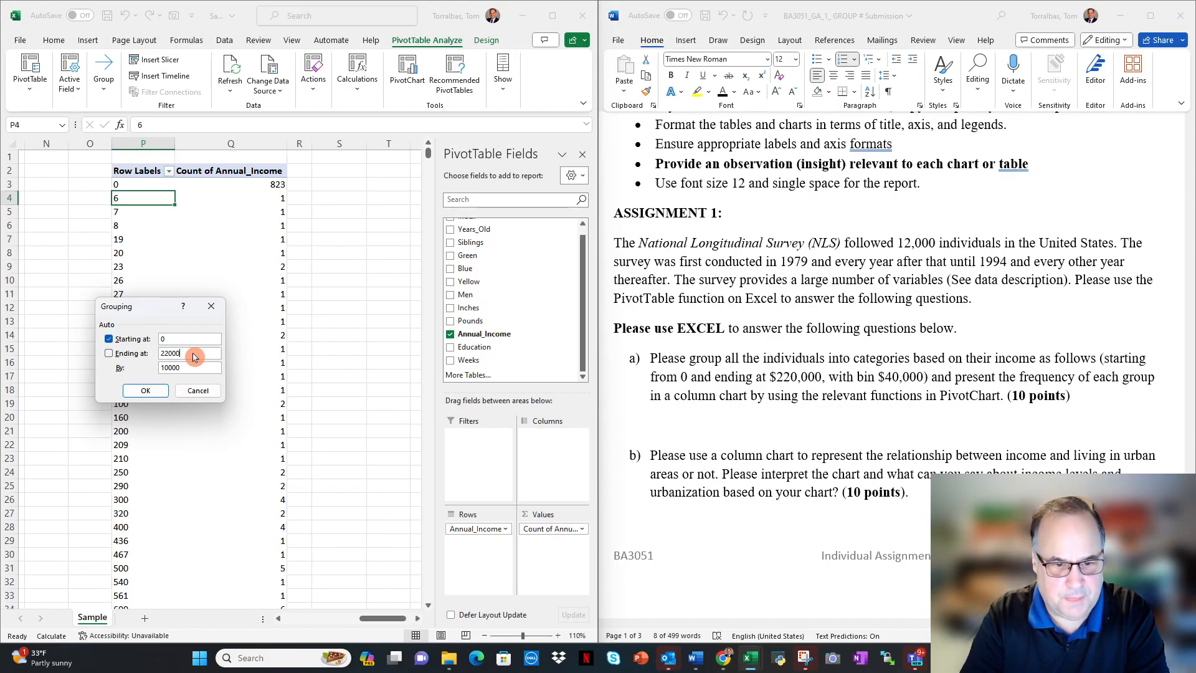
pyautogui.write('0')
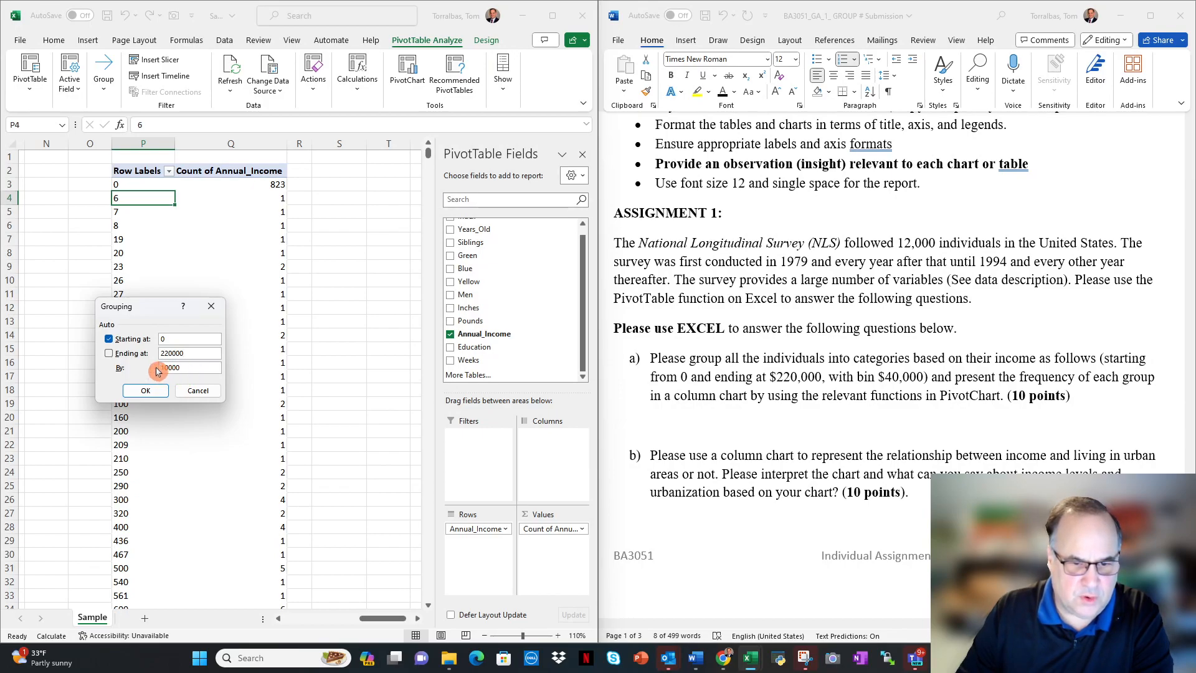
pyautogui.press('BackSpace')
pyautogui.press('BackSpace')
pyautogui.press('BackSpace')
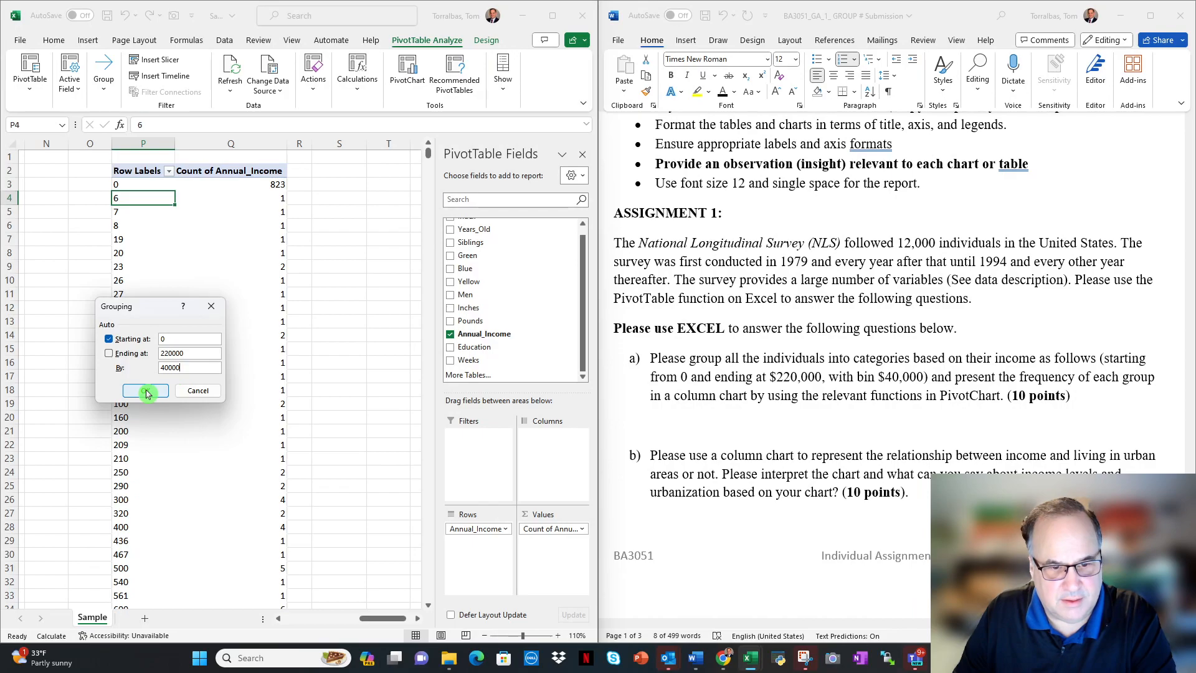
pyautogui.click(145, 392)
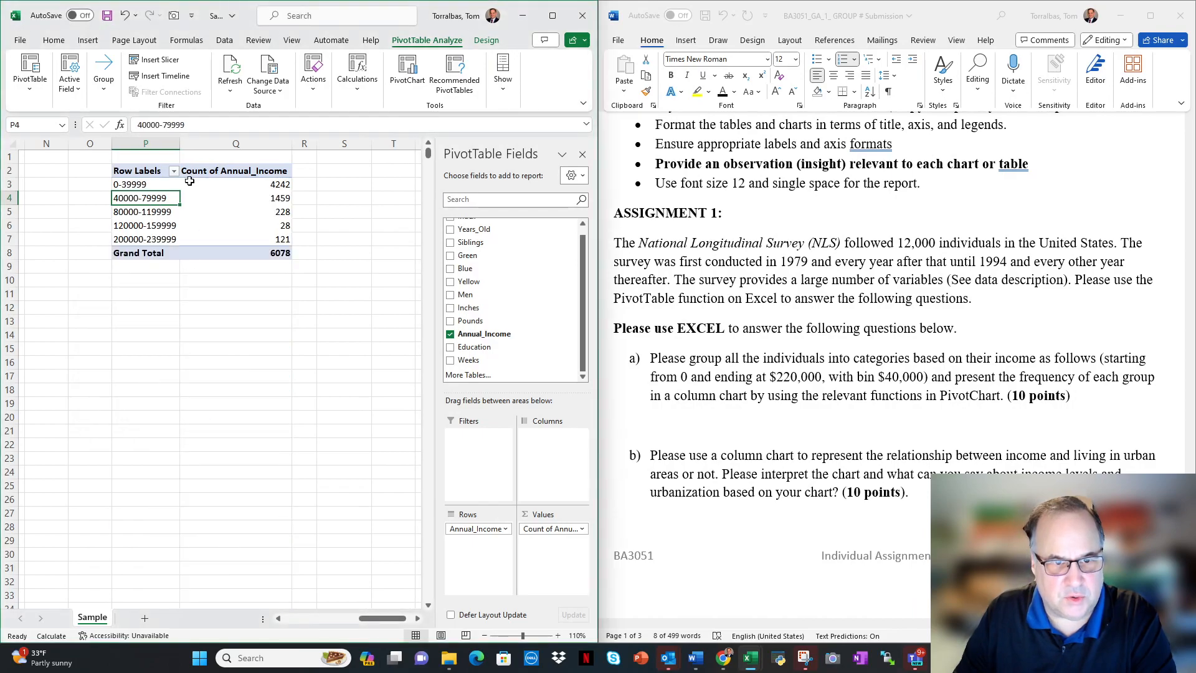
# Relabel the first three income groups in the PivotTable as "<$40", "$40-80k" and "$80-120k".
pyautogui.click(133, 184)
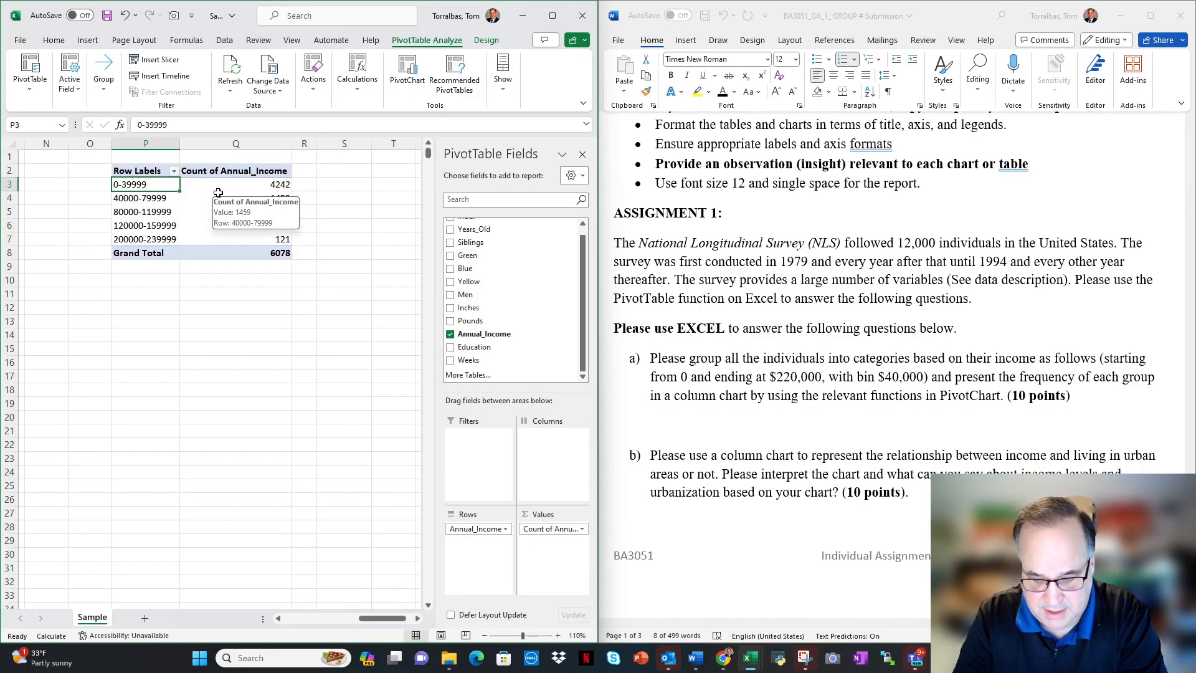
pyautogui.write('<$4')
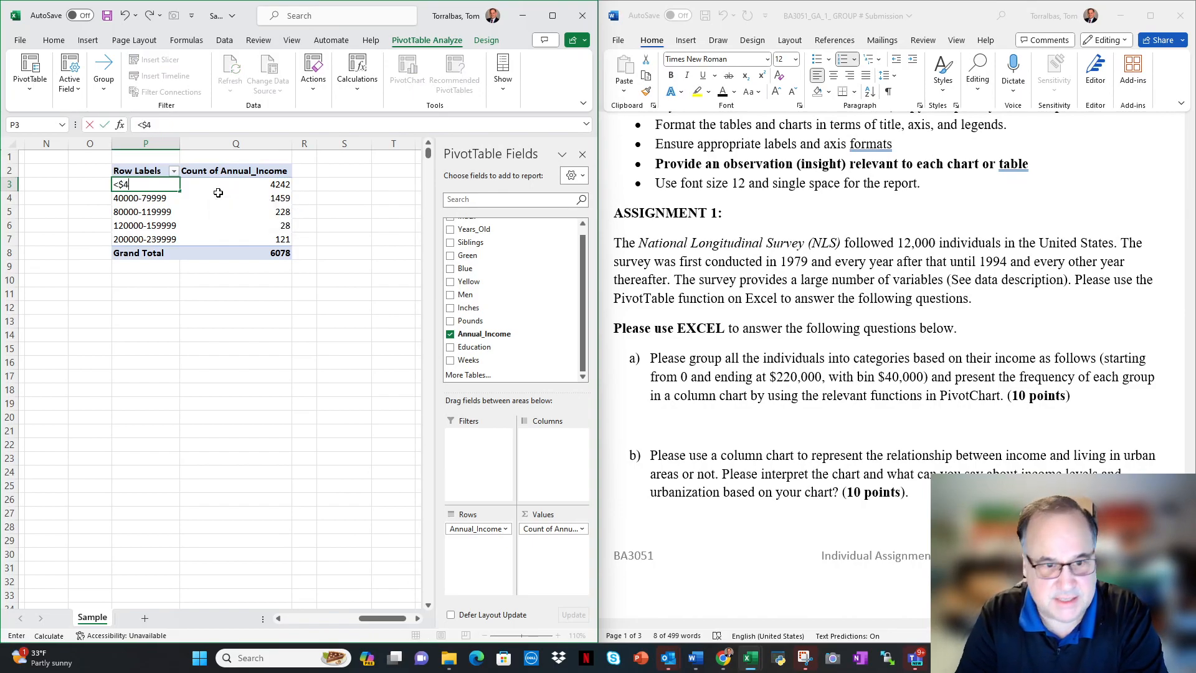
pyautogui.write('0')
pyautogui.press('Return')
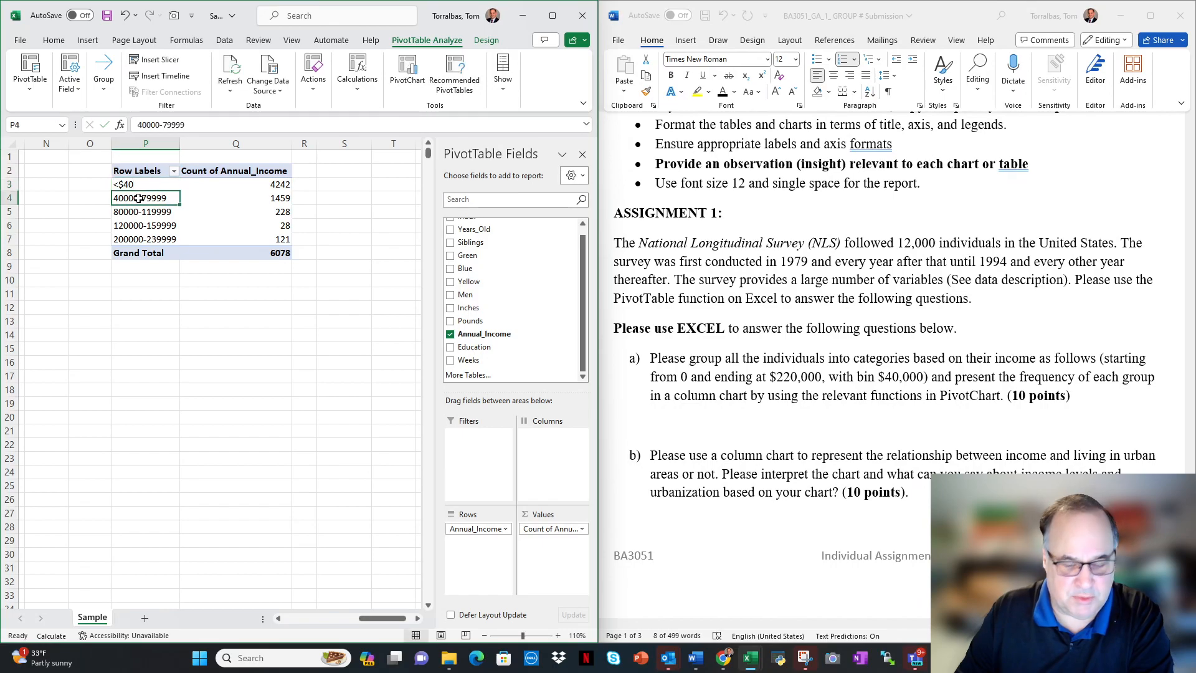
pyautogui.click(138, 198)
pyautogui.write('$40-80k')
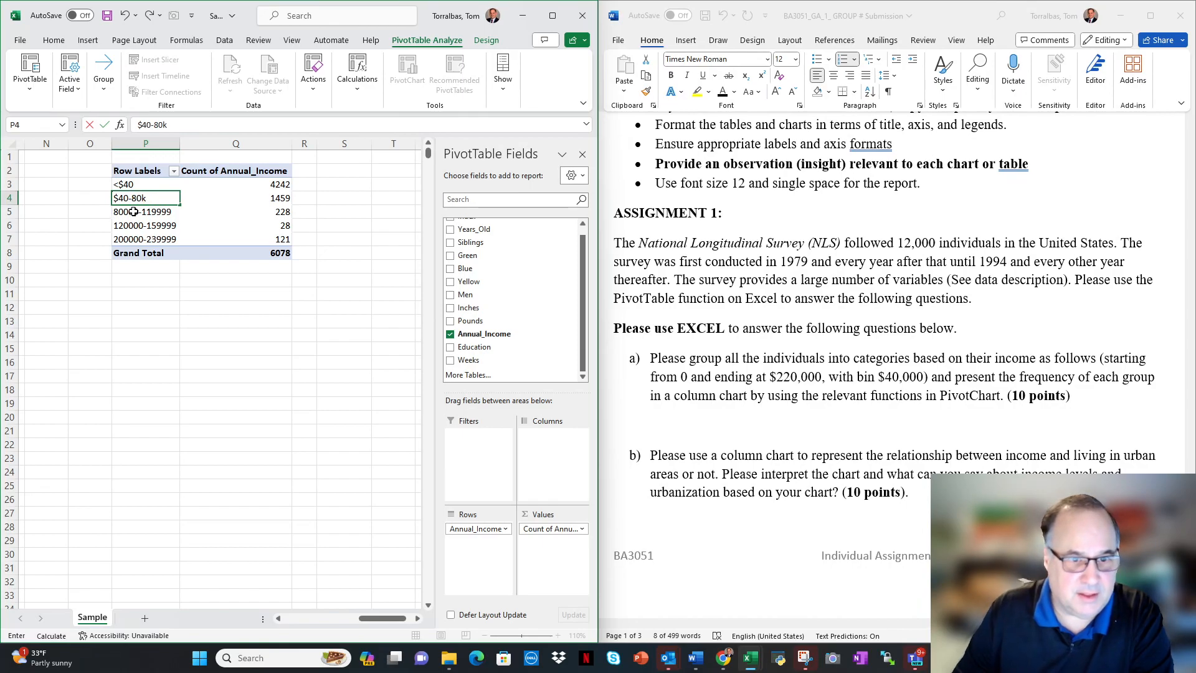
pyautogui.press('Return')
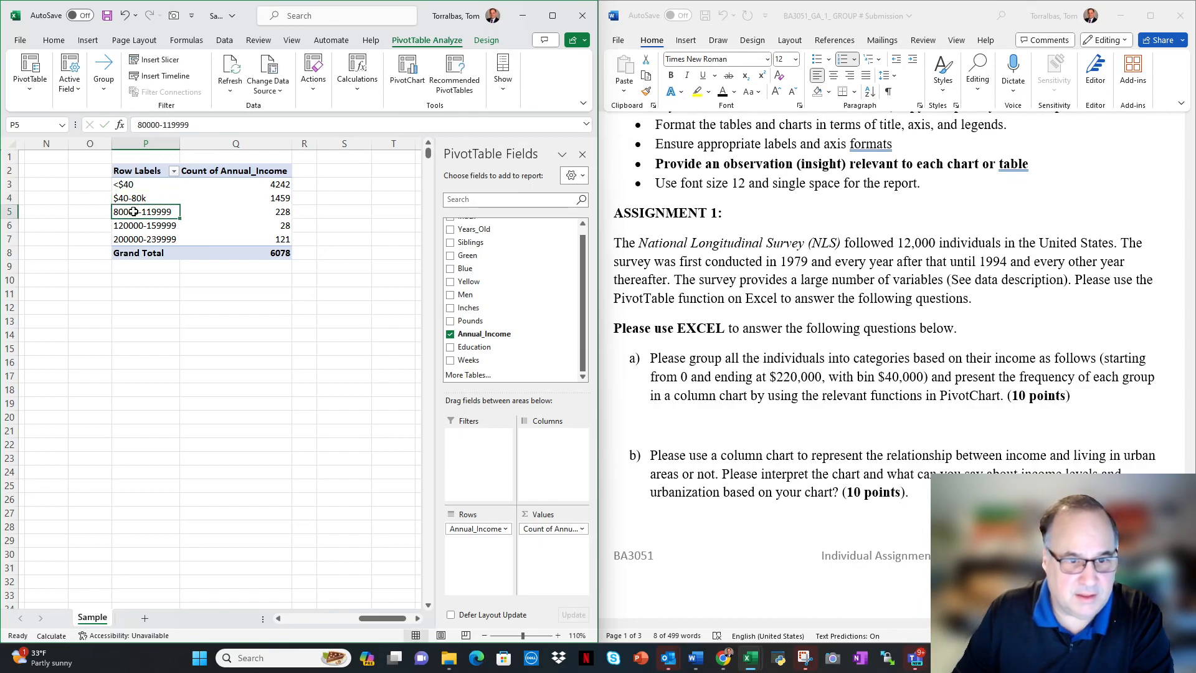
pyautogui.click(133, 212)
pyautogui.write('$80-120')
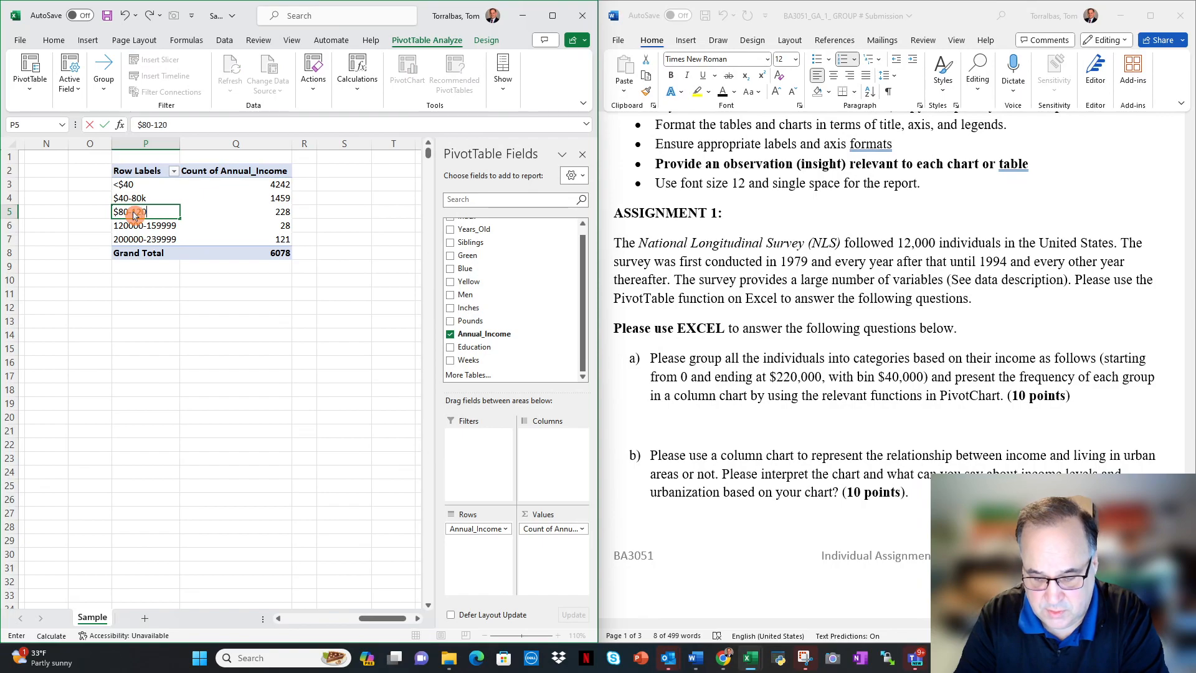
pyautogui.write('k')
pyautogui.press('Return')
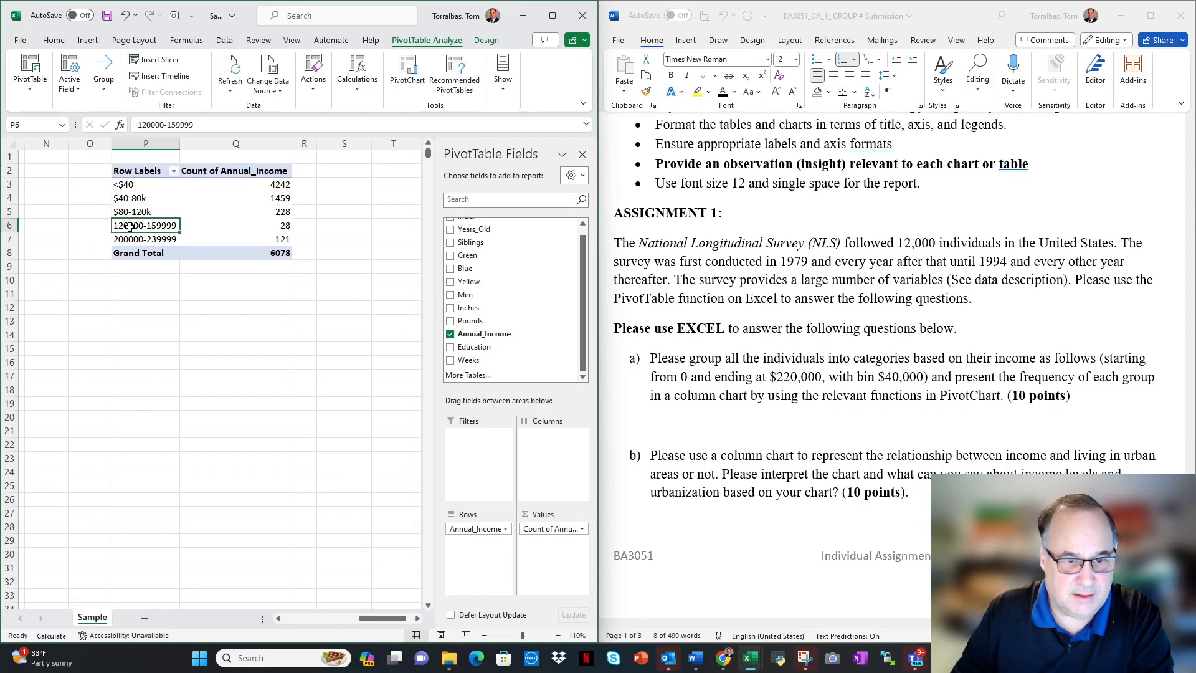
# Relabel the last two income groups in the PivotTable as "$120-160k" and ">$160".
pyautogui.click(130, 227)
pyautogui.write('$120-160k')
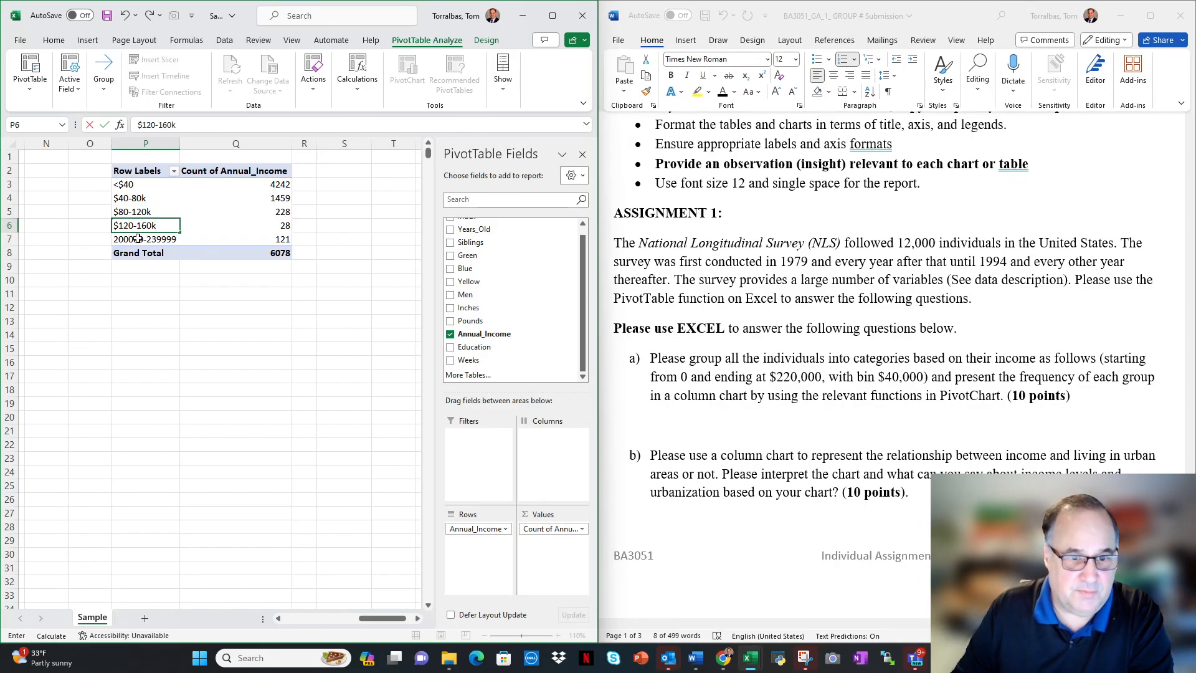
pyautogui.press('Return')
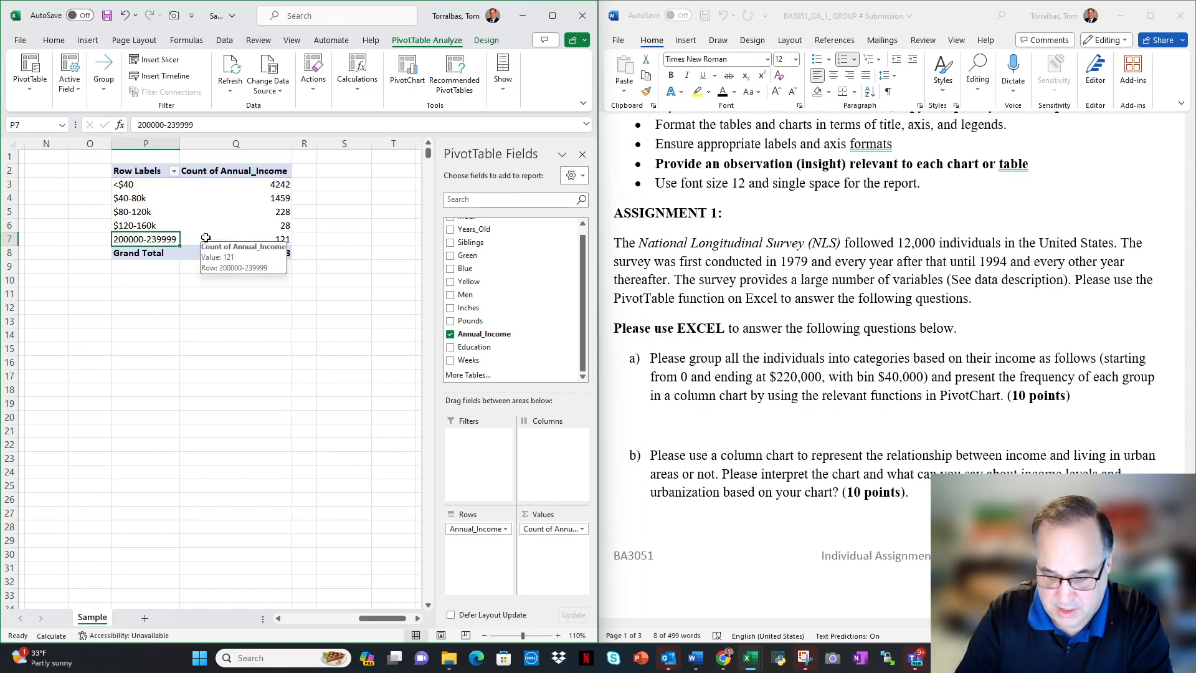
pyautogui.write('>$160')
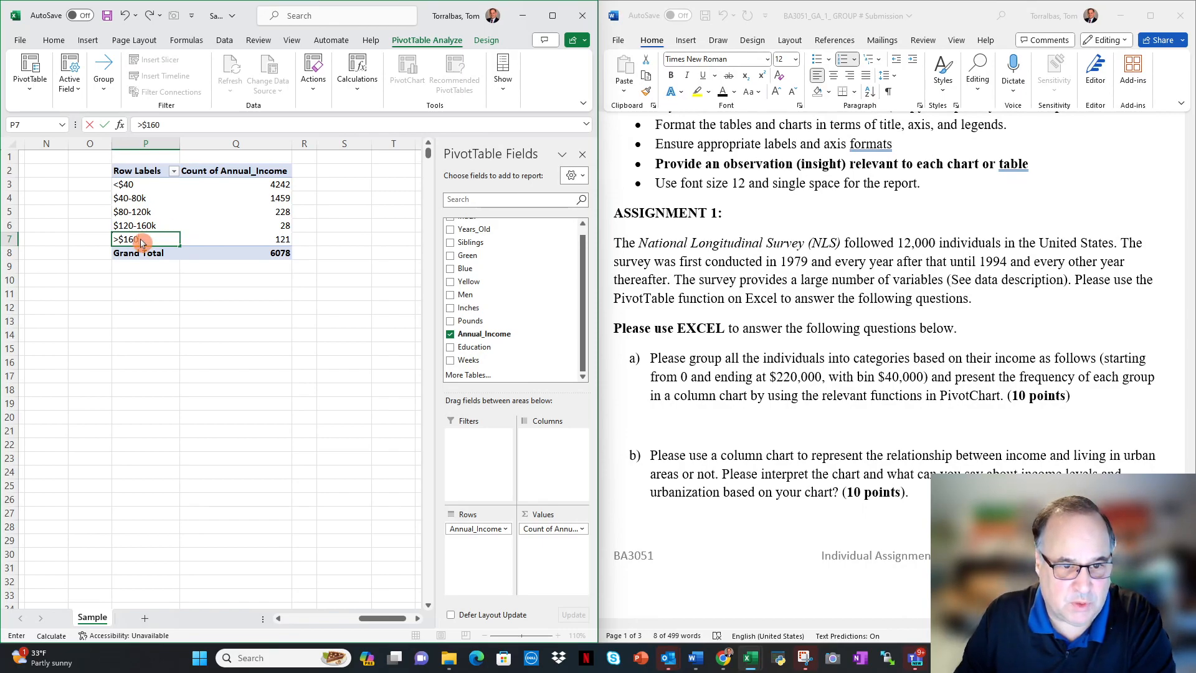
pyautogui.click(254, 311)
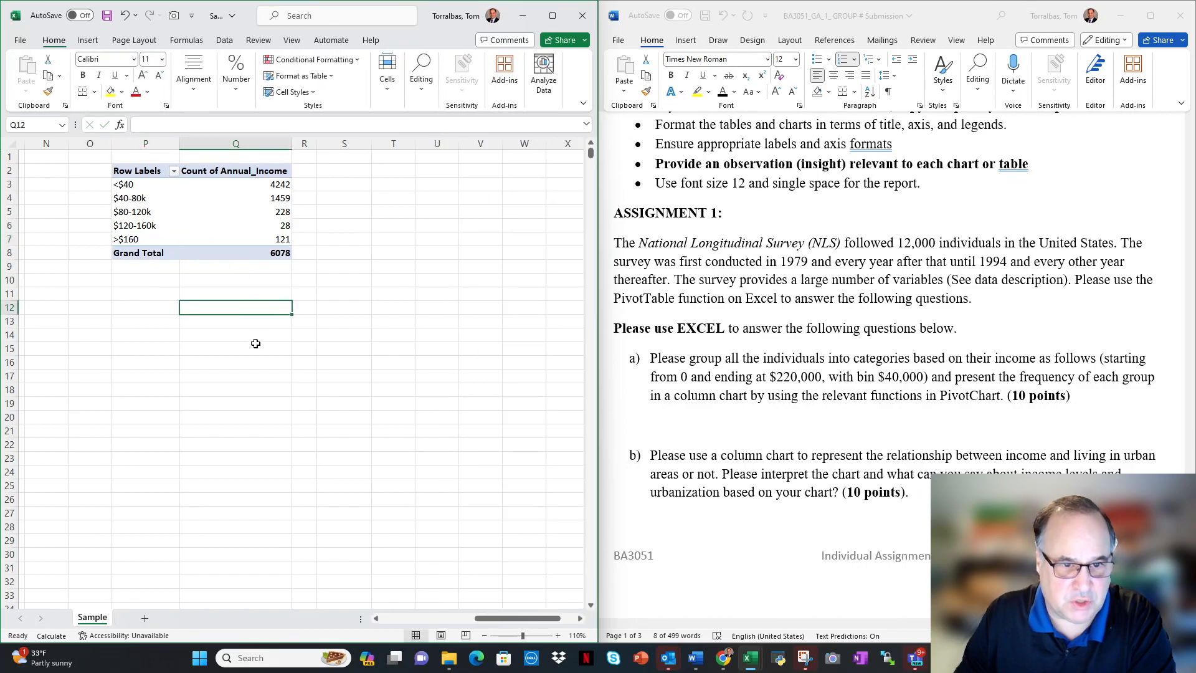
# Insert a clustered column PivotChart based on the income PivotTable.
pyautogui.rightClick(278, 187)
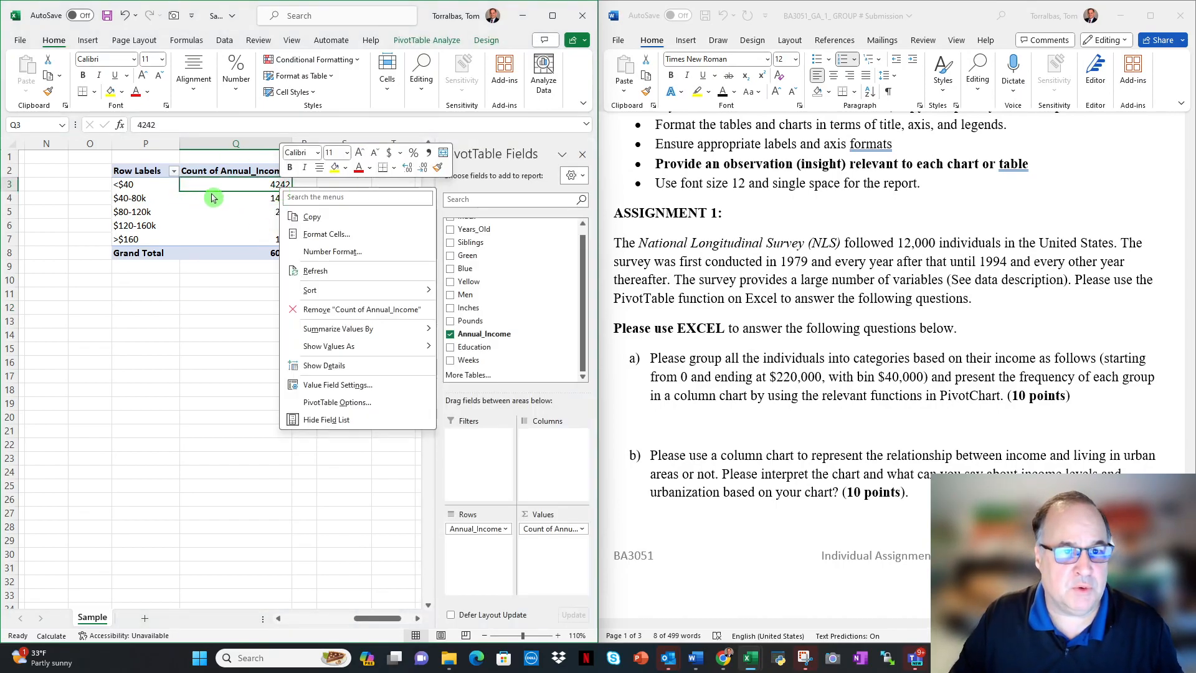
pyautogui.click(88, 40)
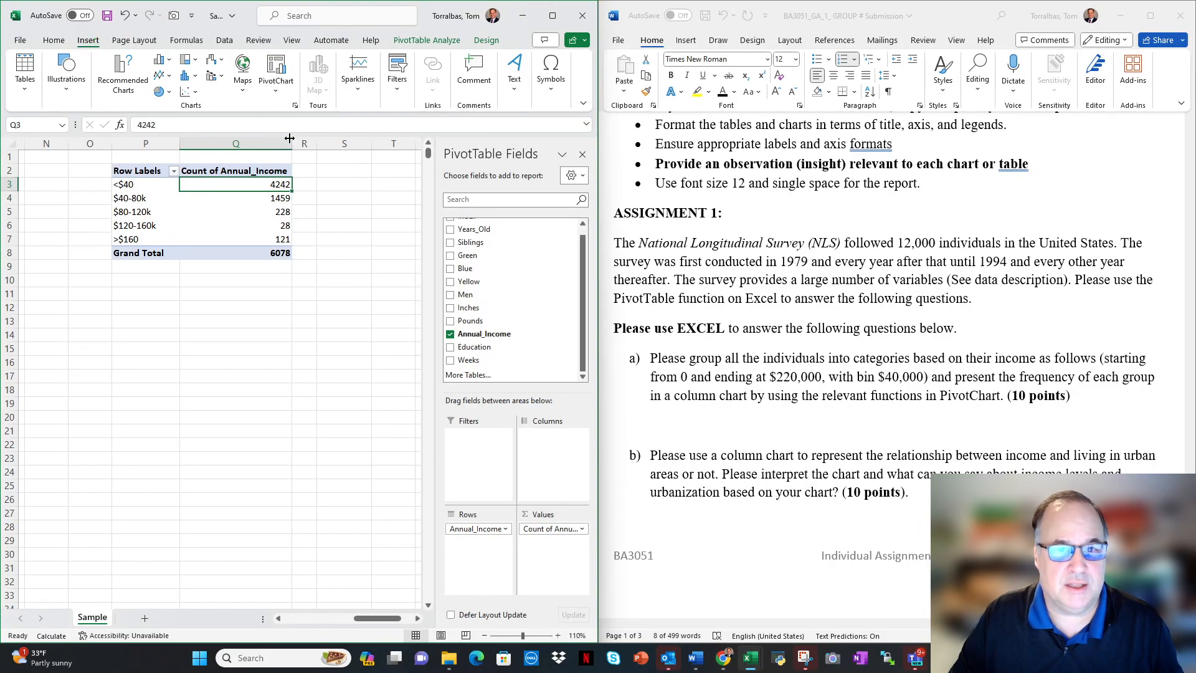
pyautogui.moveTo(598, 191); pyautogui.dragTo(995, 192)
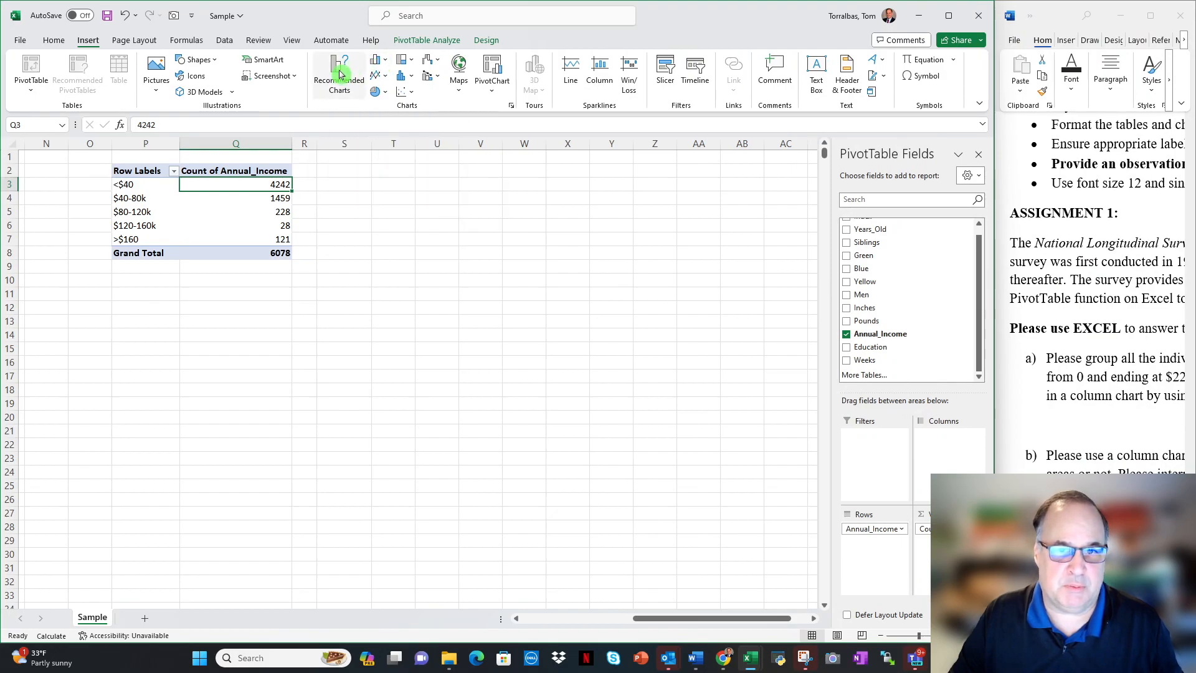
pyautogui.click(340, 74)
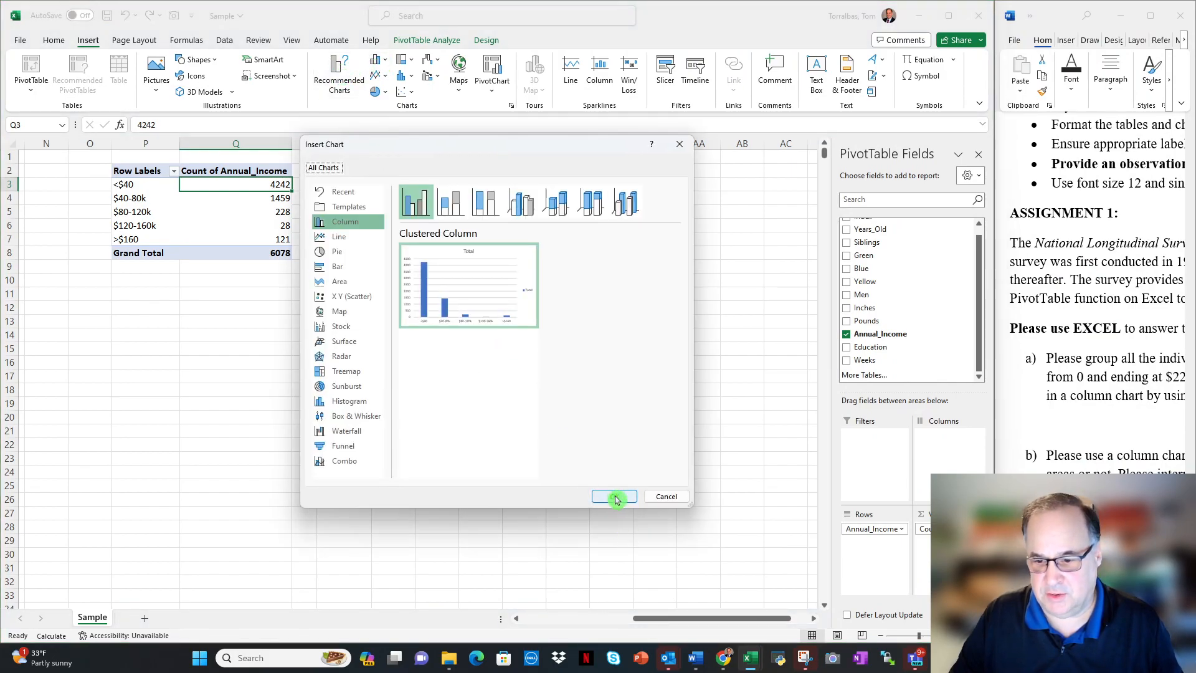
pyautogui.click(614, 497)
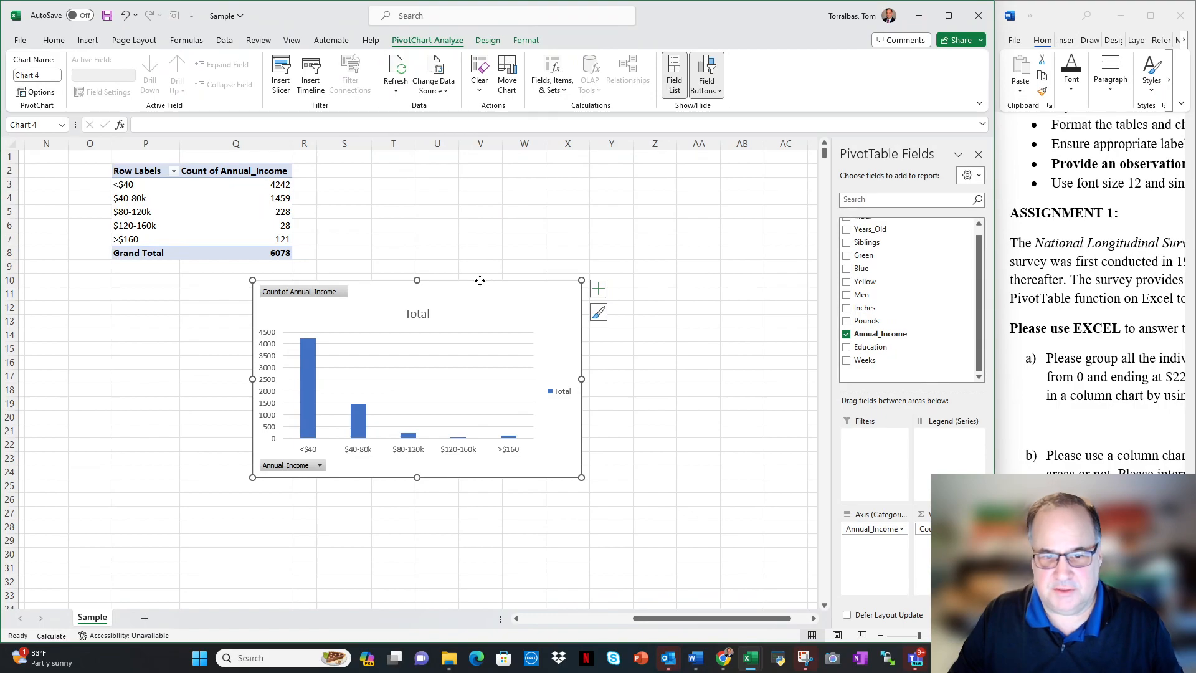
# Place the chart beneath the PivotTable and narrow the workbook window so the assignment document is readable beside it.
pyautogui.moveTo(479, 282); pyautogui.dragTo(323, 282)
pyautogui.moveTo(994, 400); pyautogui.dragTo(534, 426)
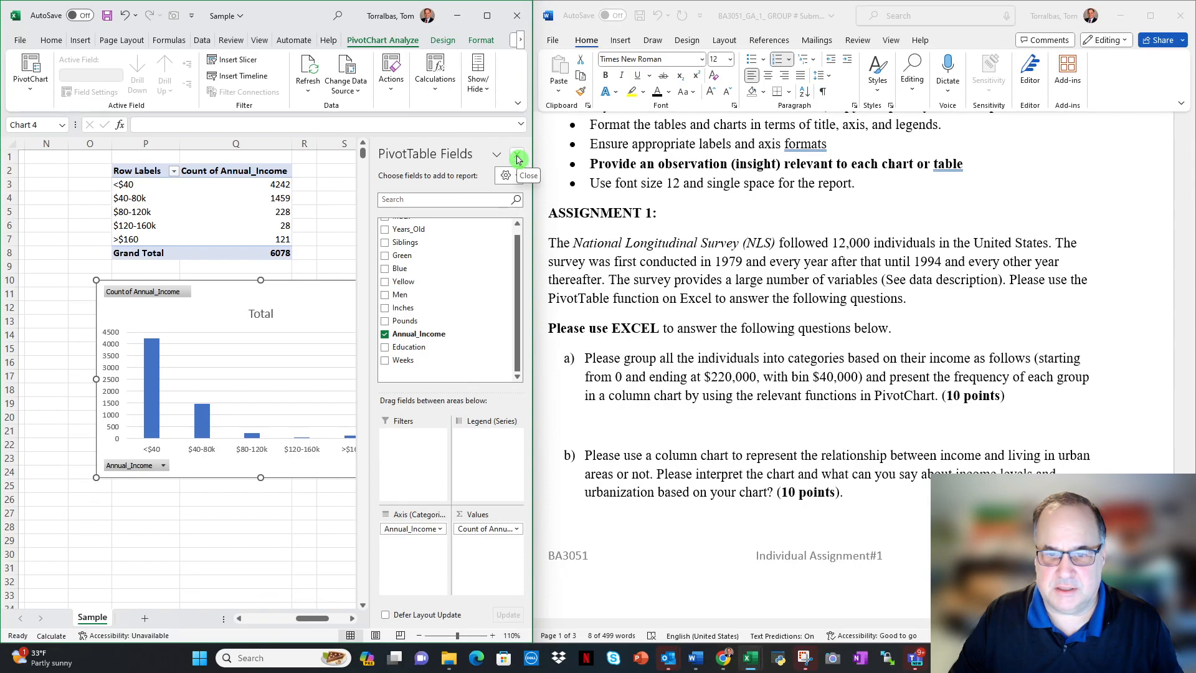
pyautogui.moveTo(312, 623); pyautogui.dragTo(324, 623)
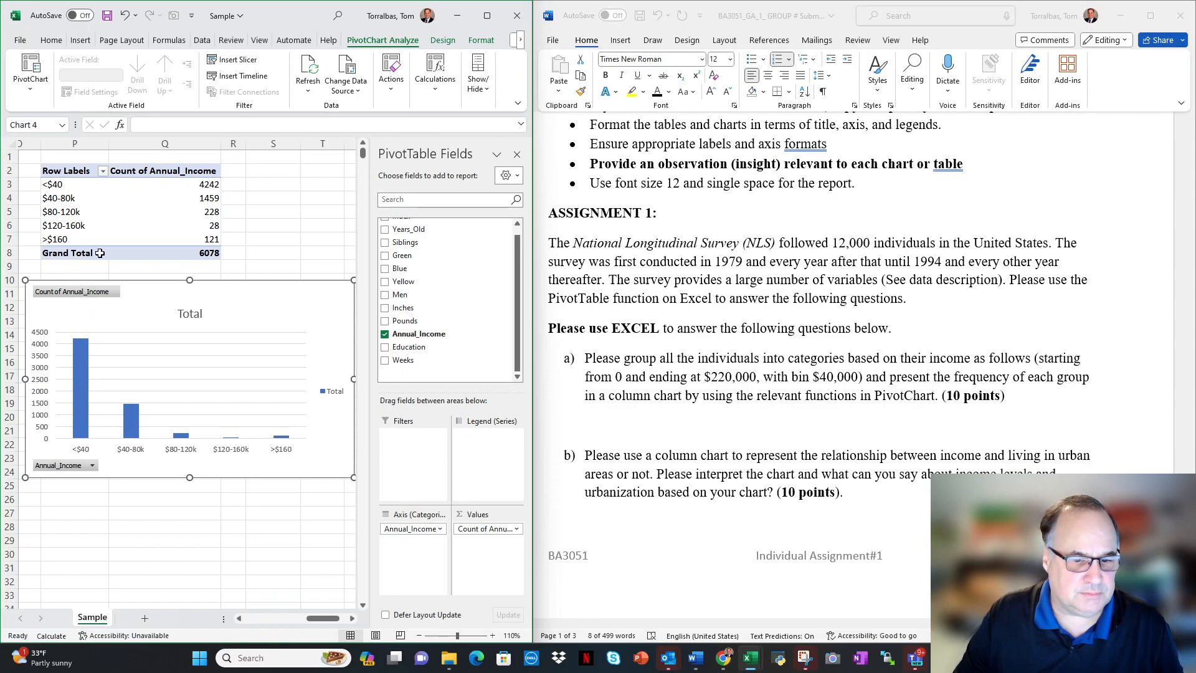
# Hide all field buttons on the income chart and delete its legend.
pyautogui.click(70, 469)
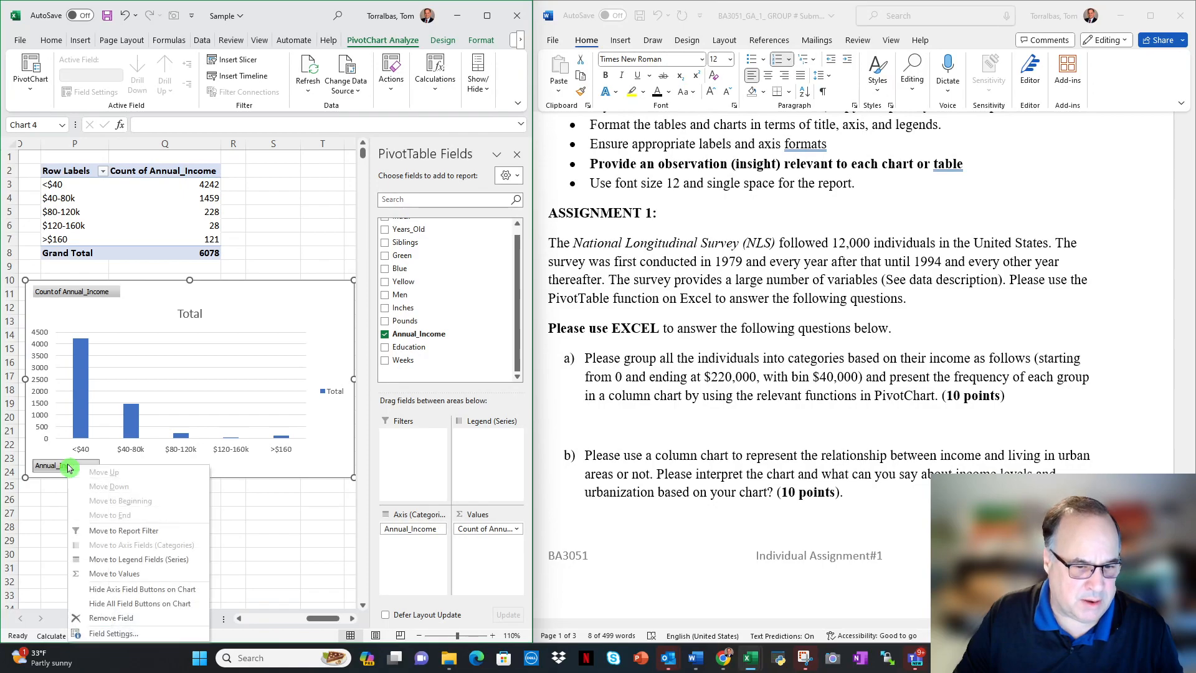
pyautogui.click(131, 605)
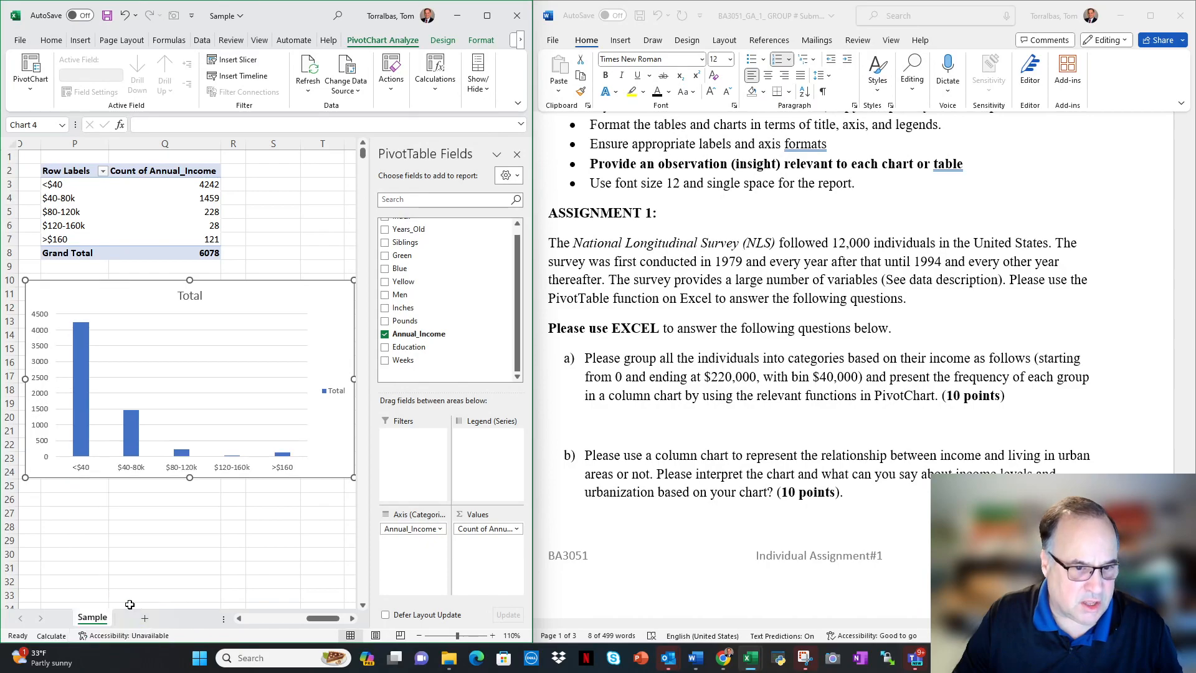
pyautogui.click(335, 391)
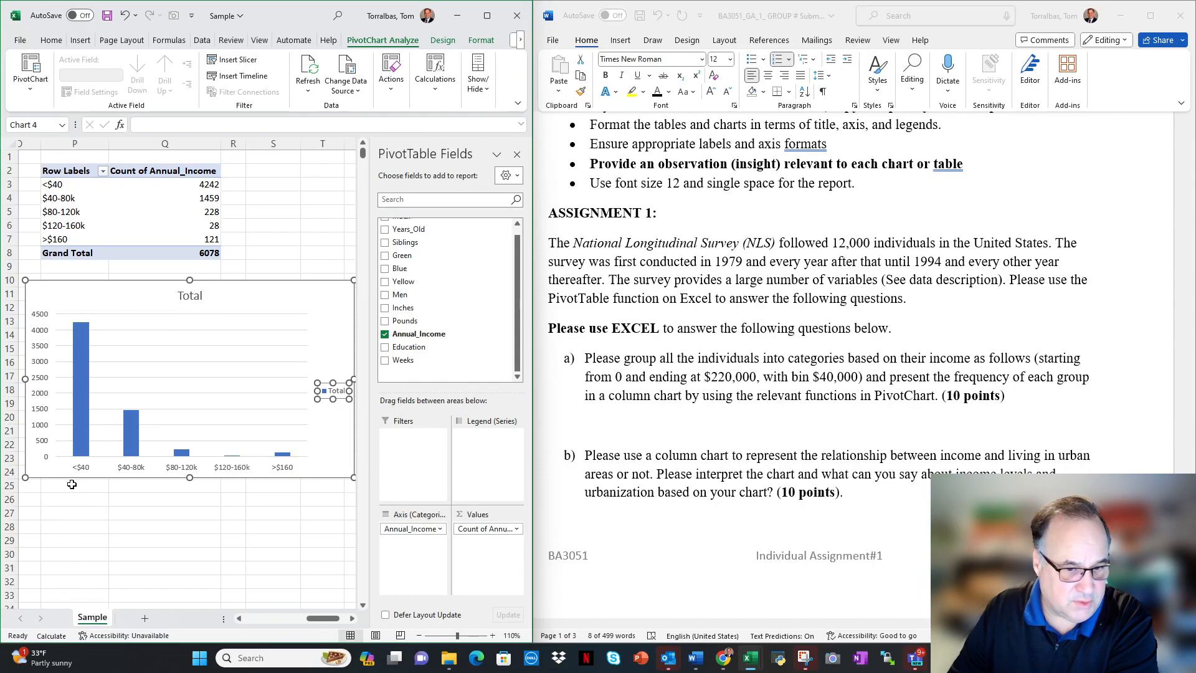
pyautogui.press('Delete')
# Change the chart title to "Survey Participants Income Ranges".
pyautogui.click(190, 294)
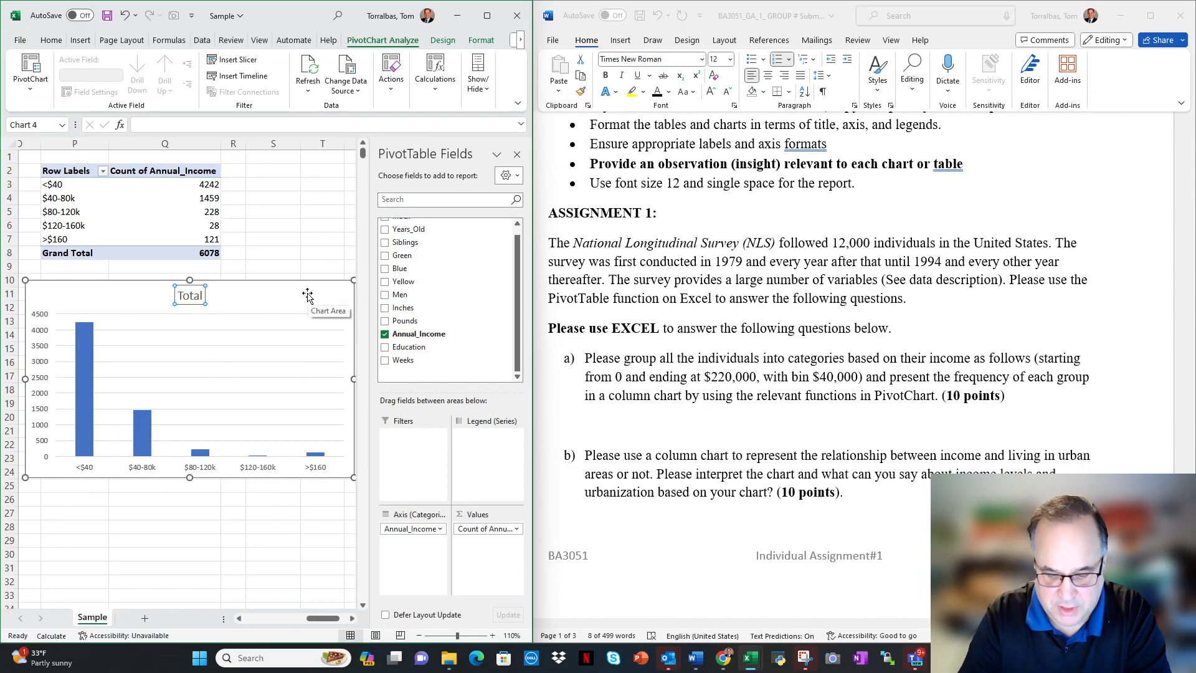
pyautogui.write('Income Ranges')
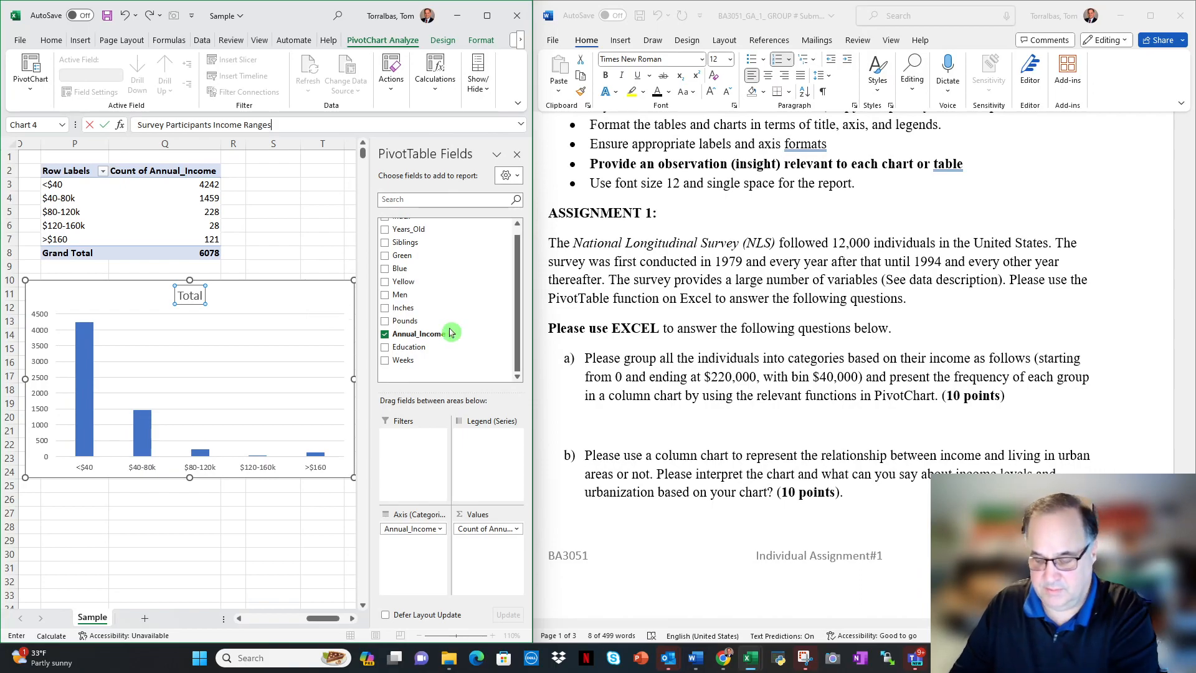
pyautogui.press('Return')
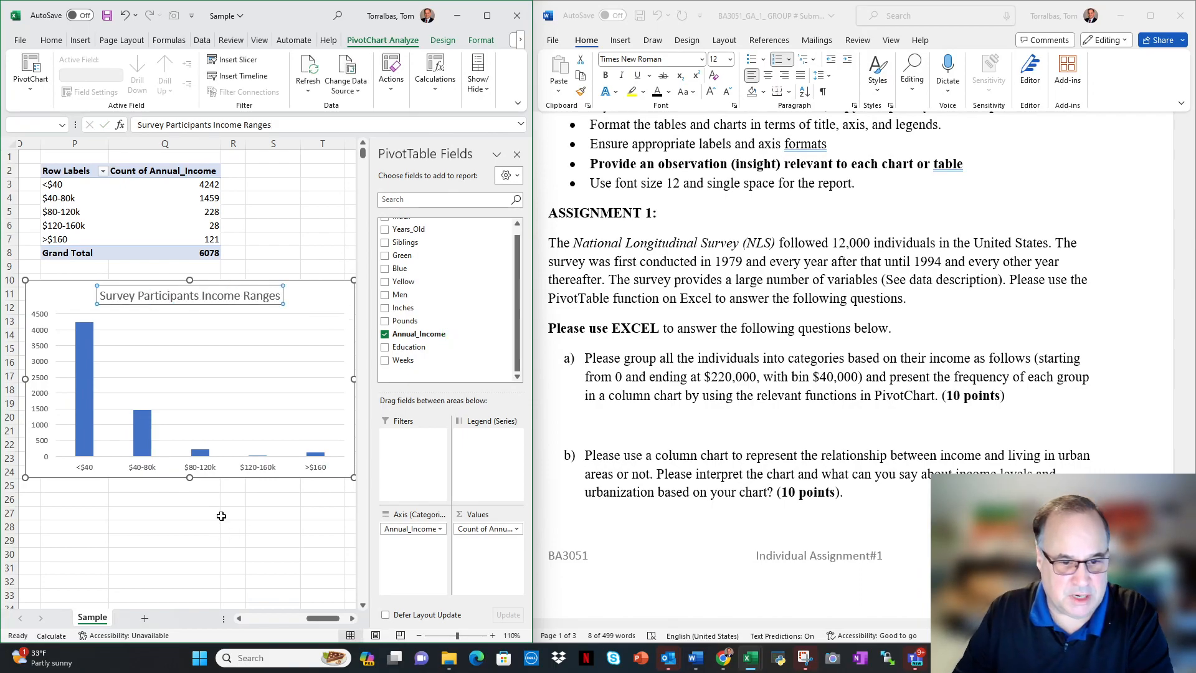
pyautogui.click(237, 545)
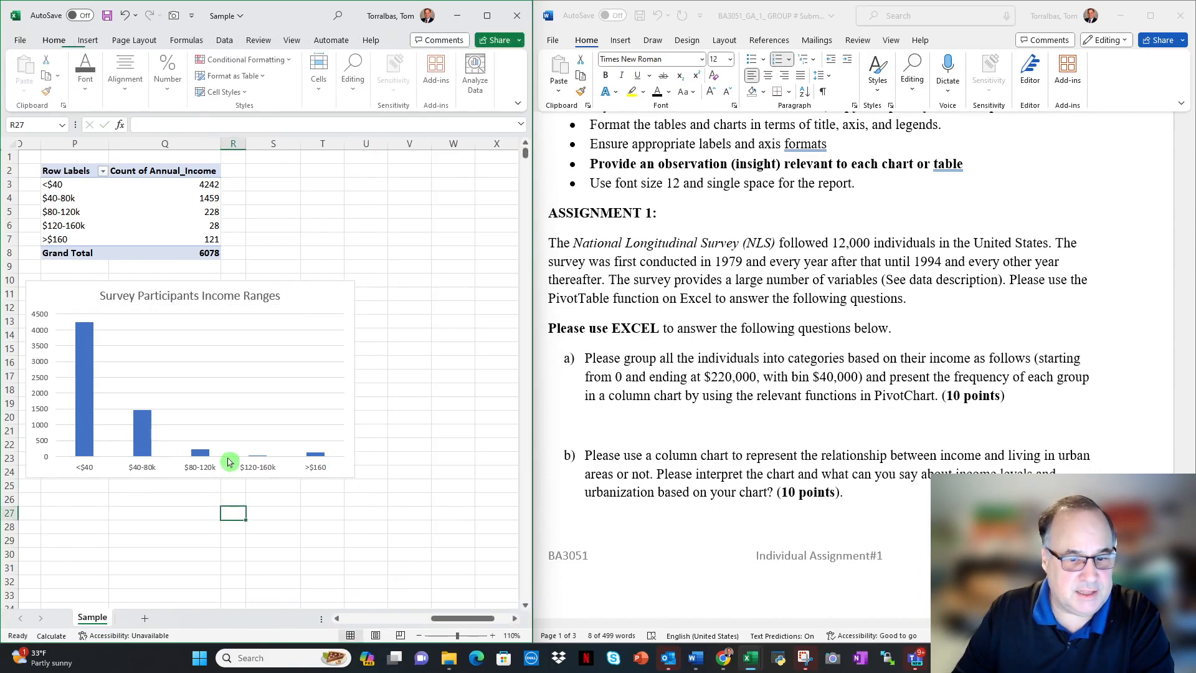
# Add primary vertical and primary horizontal axis titles to the income chart.
pyautogui.click(243, 369)
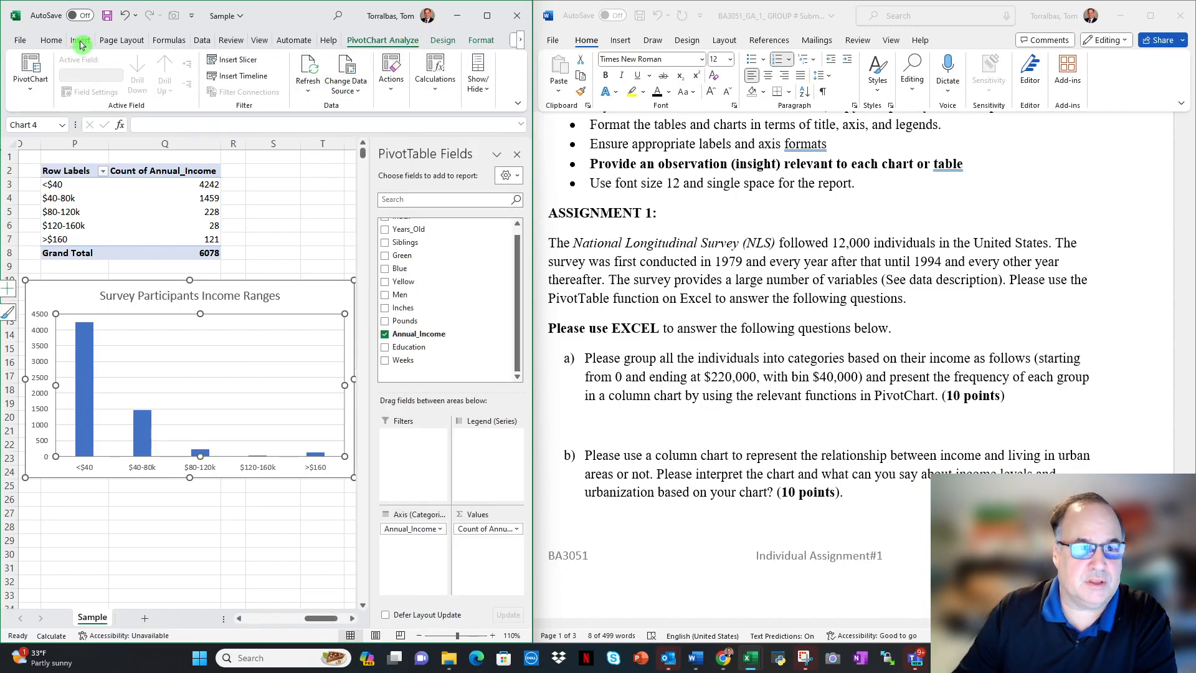
pyautogui.click(442, 41)
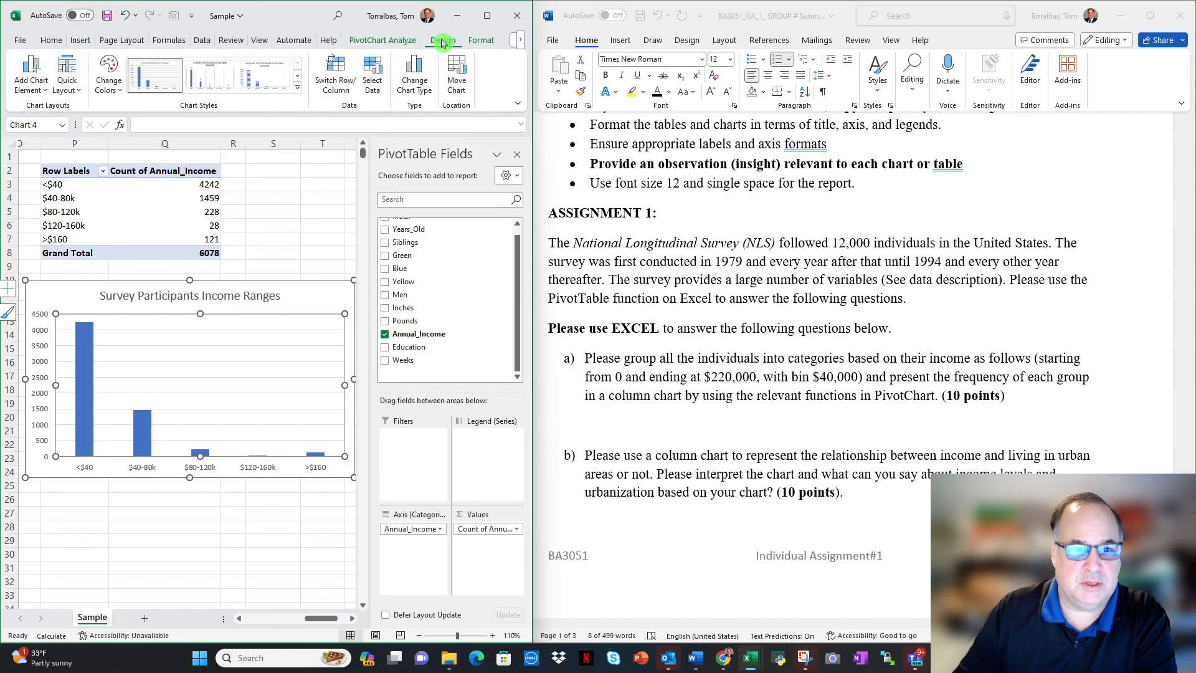
pyautogui.click(48, 93)
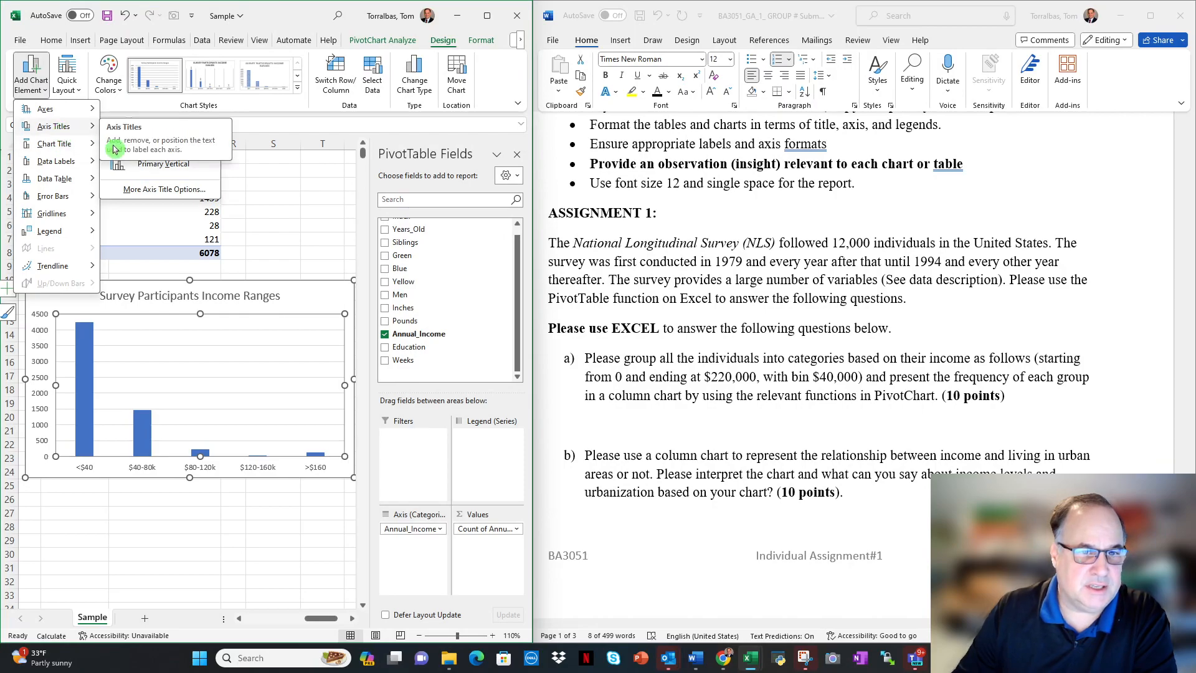
pyautogui.click(161, 171)
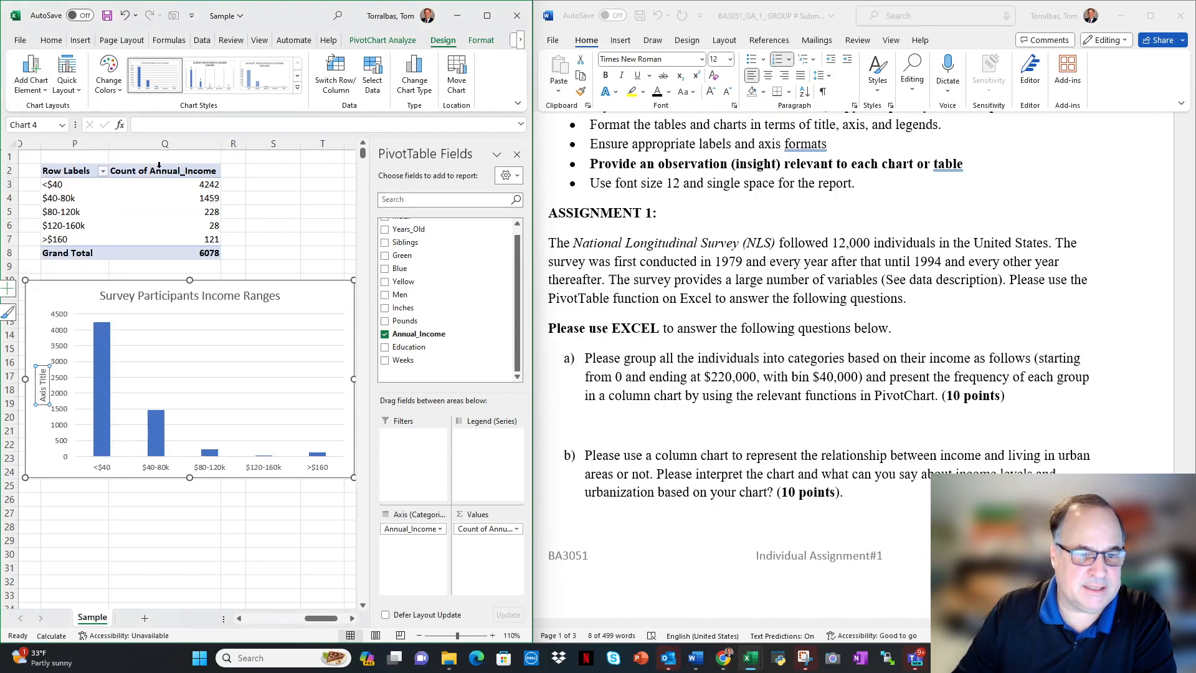
pyautogui.click(44, 93)
pyautogui.moveTo(53, 126)
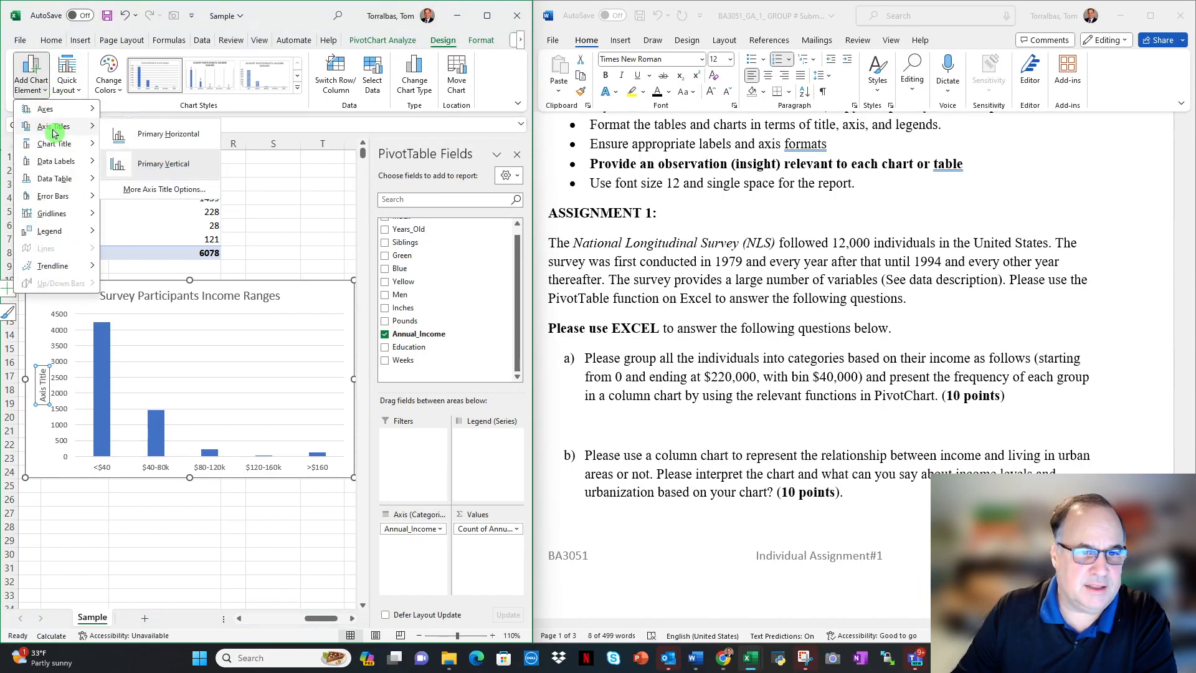
pyautogui.click(172, 137)
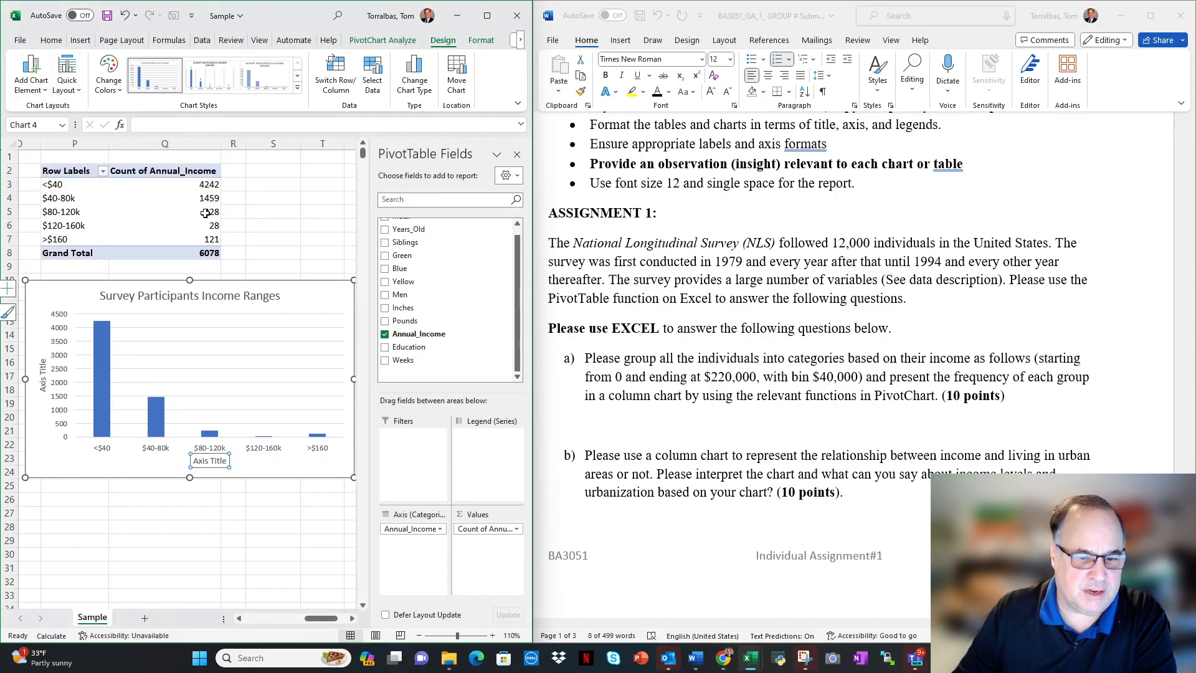
# Set the chart's horizontal axis title to "Income Groups (bin=$40,000)".
pyautogui.click(208, 464)
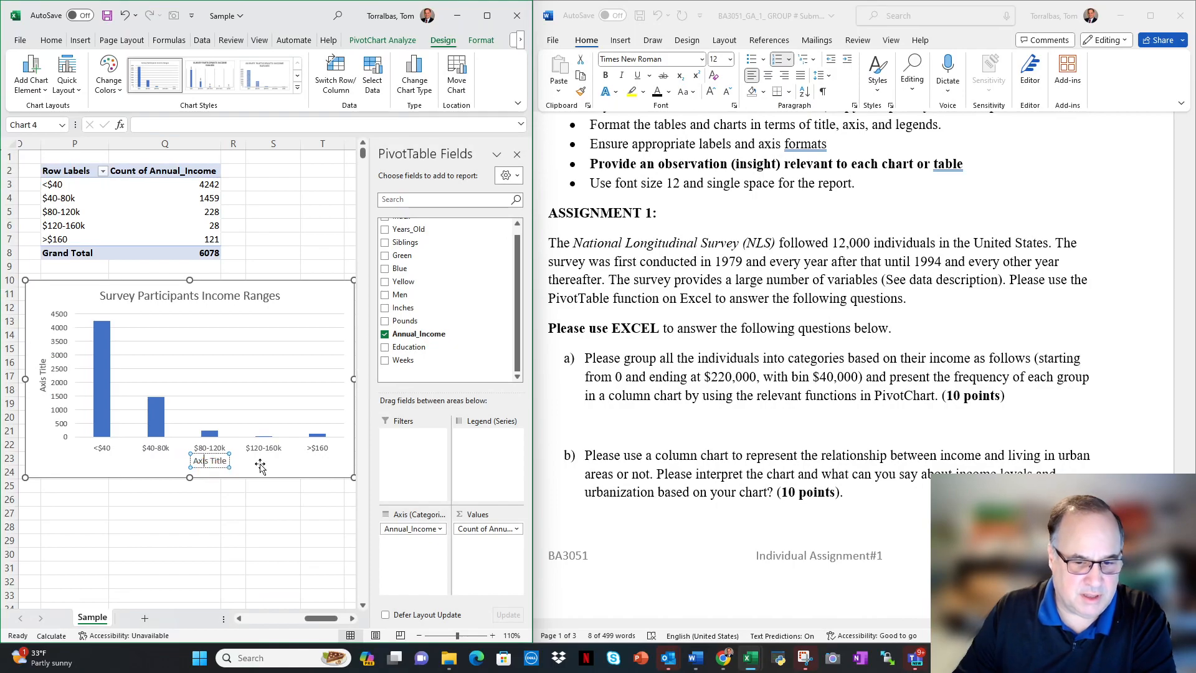
pyautogui.click(203, 462)
pyautogui.doubleClick(203, 463)
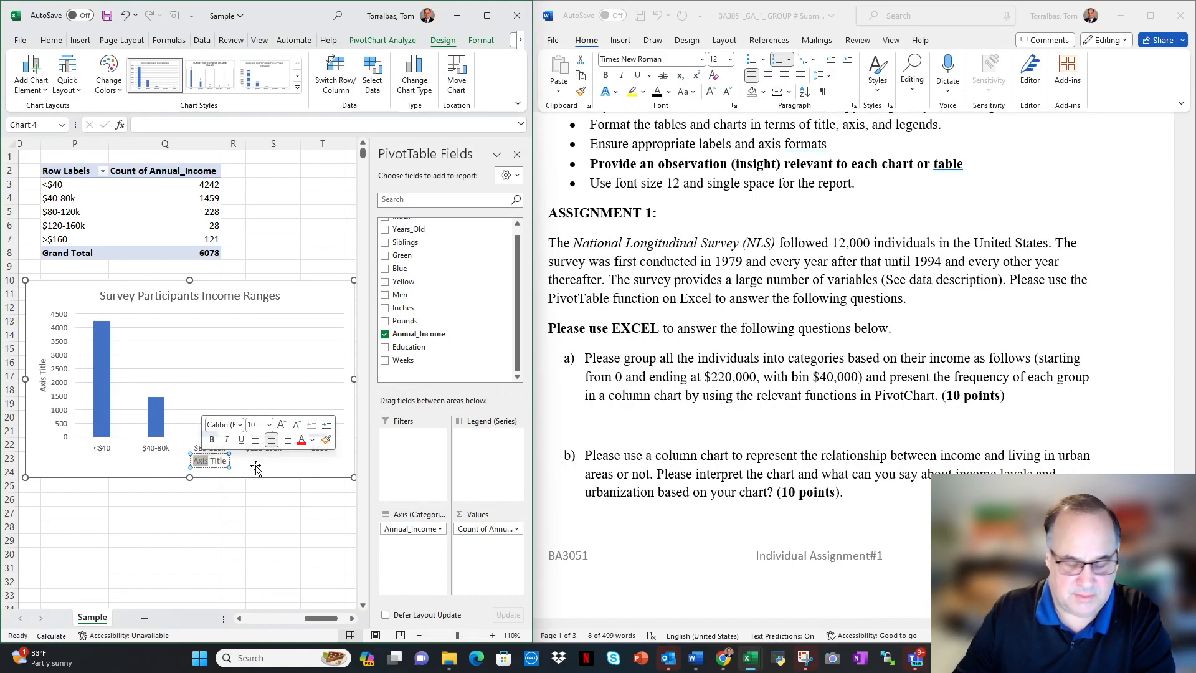
pyautogui.write('Income')
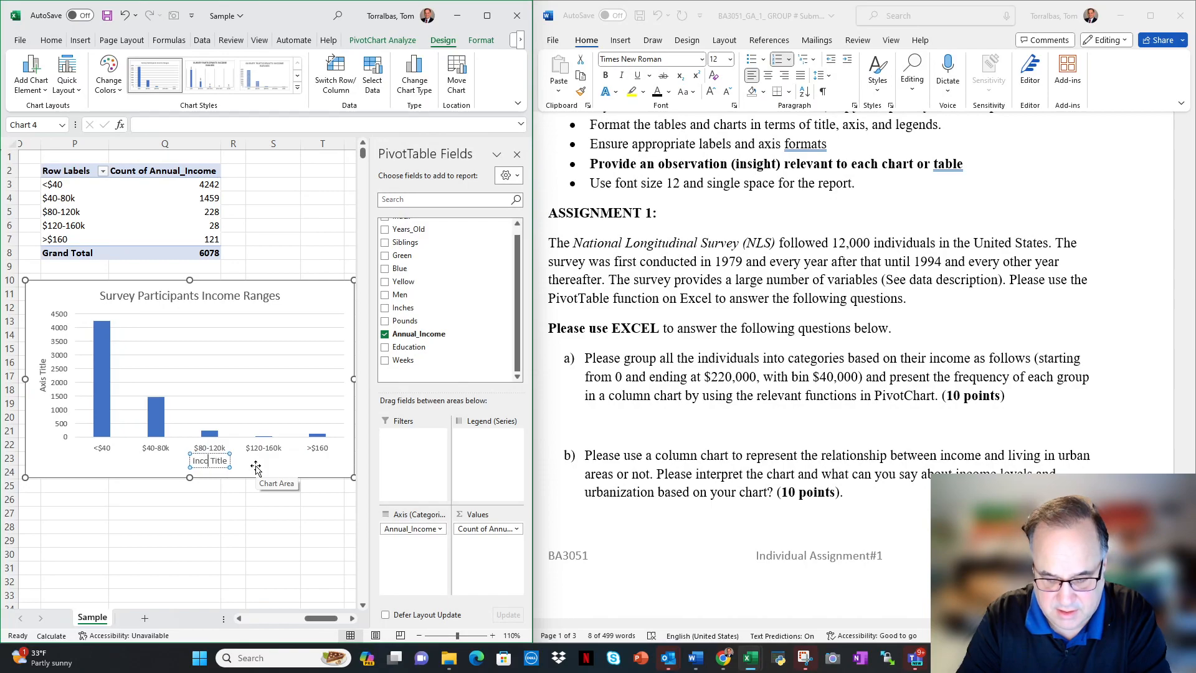
pyautogui.write(' Groups ')
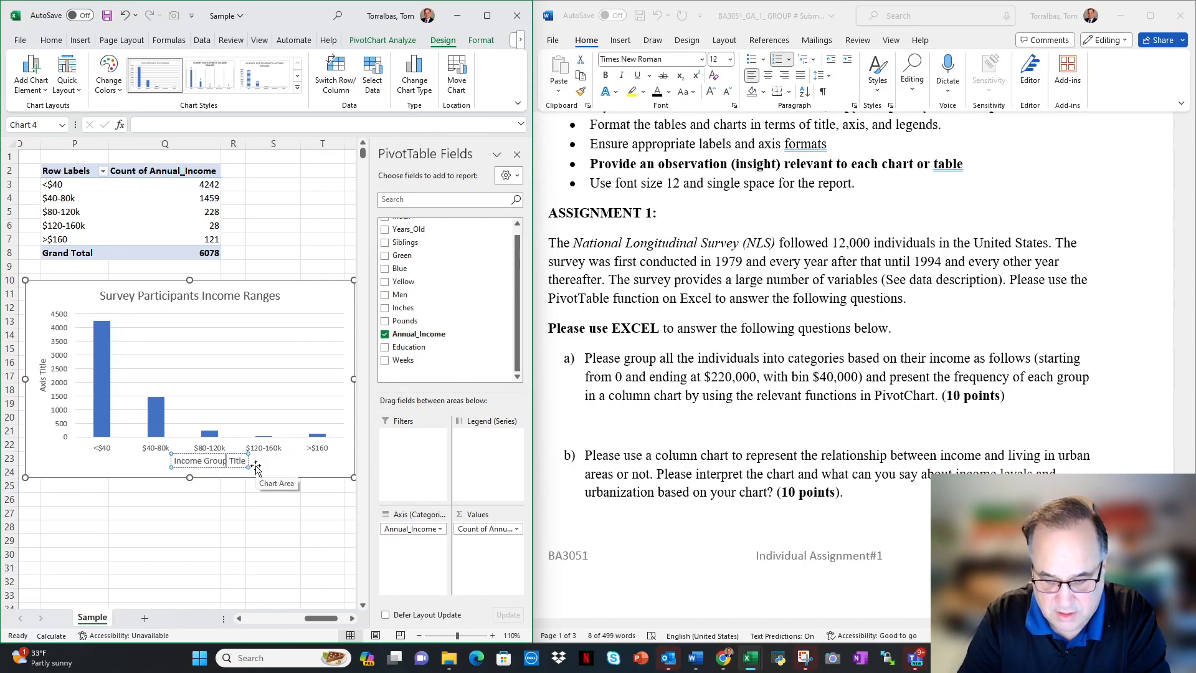
pyautogui.write('(bin=')
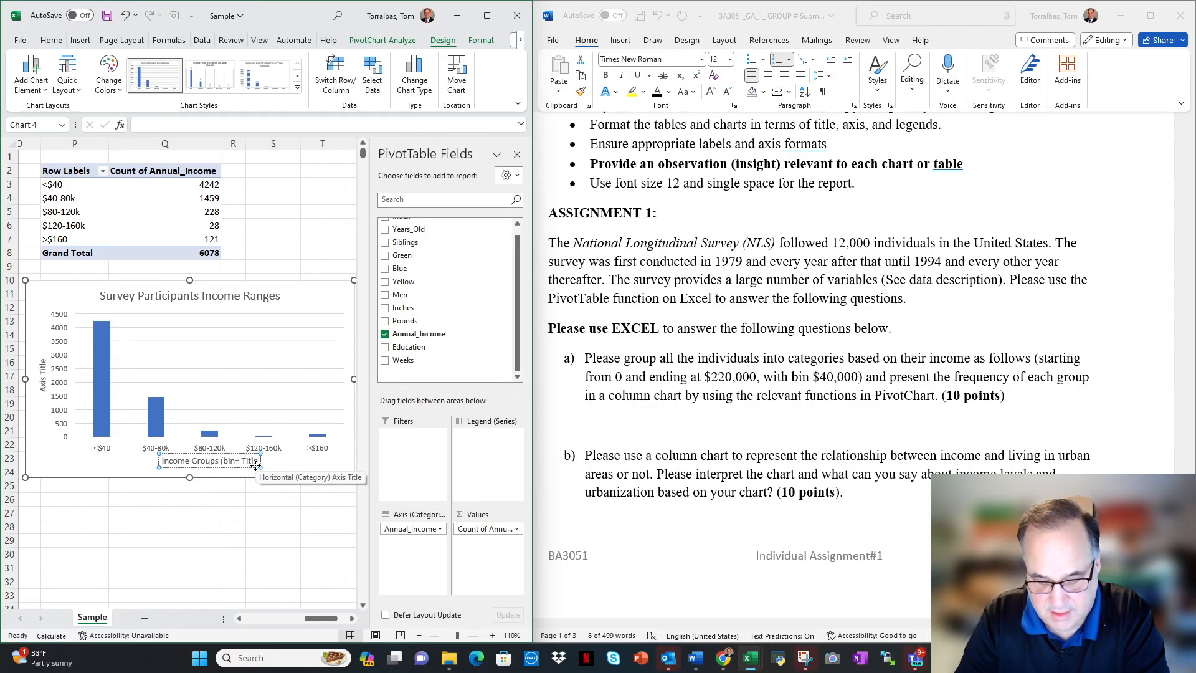
pyautogui.write('$40,000')
pyautogui.press('Delete')
pyautogui.press('Delete')
pyautogui.press('Delete')
pyautogui.press('Delete')
pyautogui.press('Delete')
pyautogui.press('Delete')
pyautogui.write(')')
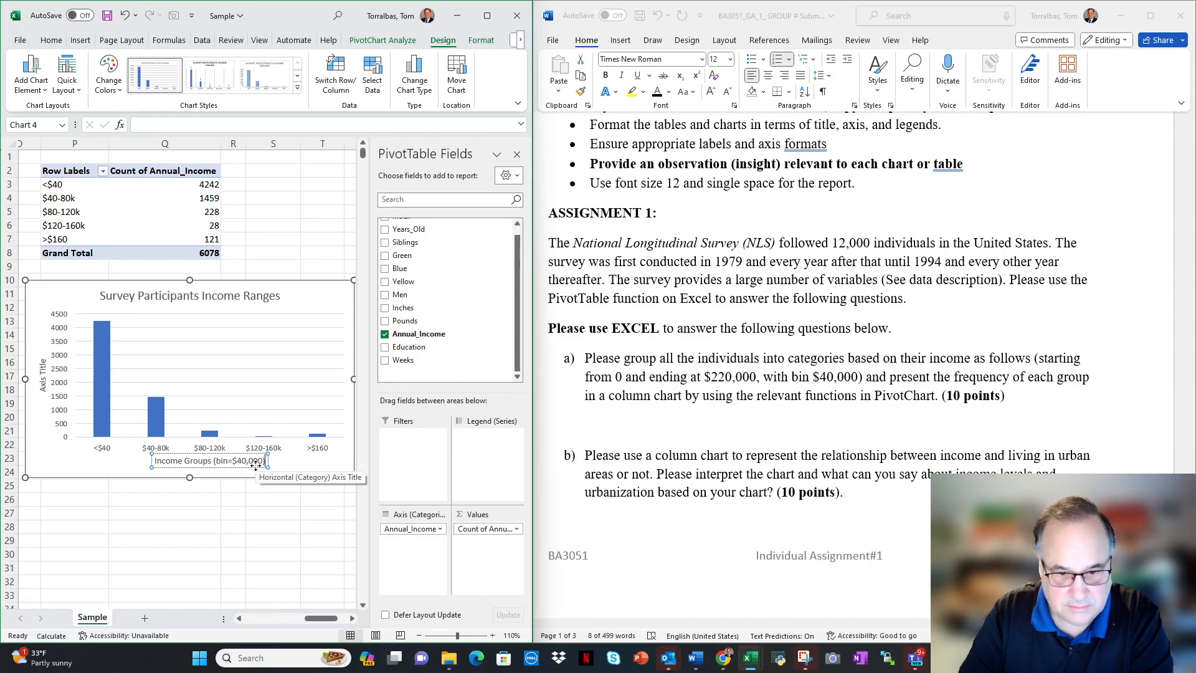
# Set the chart's vertical axis title to "Count of Survey Panelist".
pyautogui.click(43, 379)
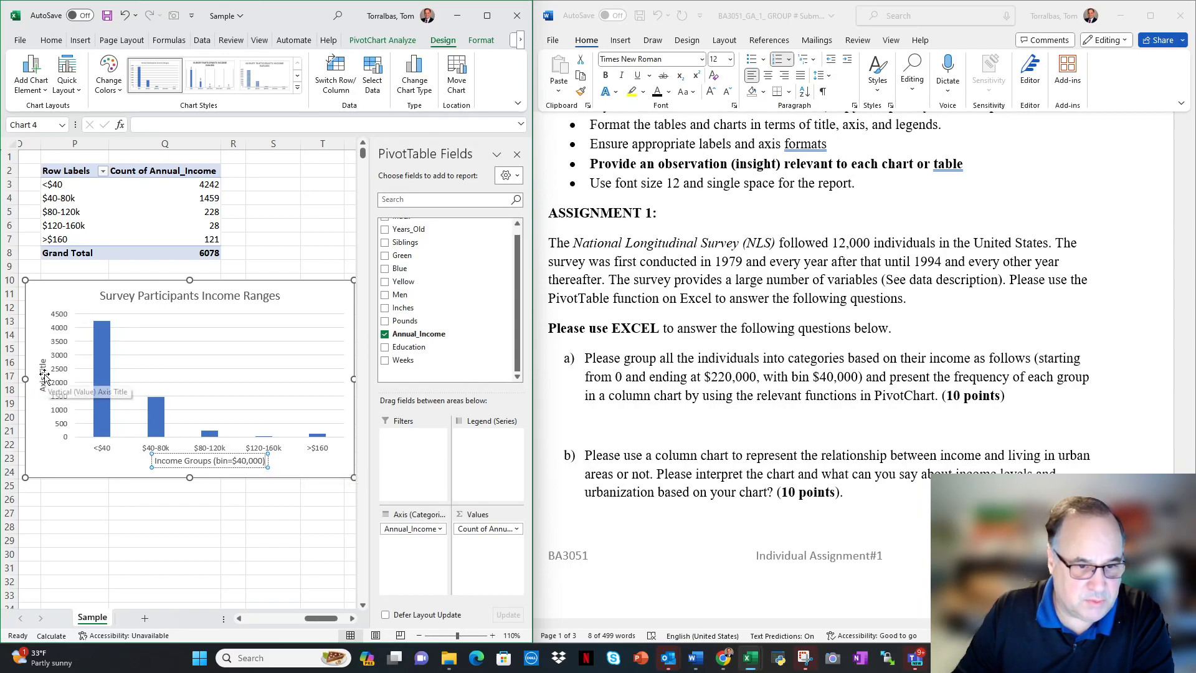
pyautogui.write('Count of Survey')
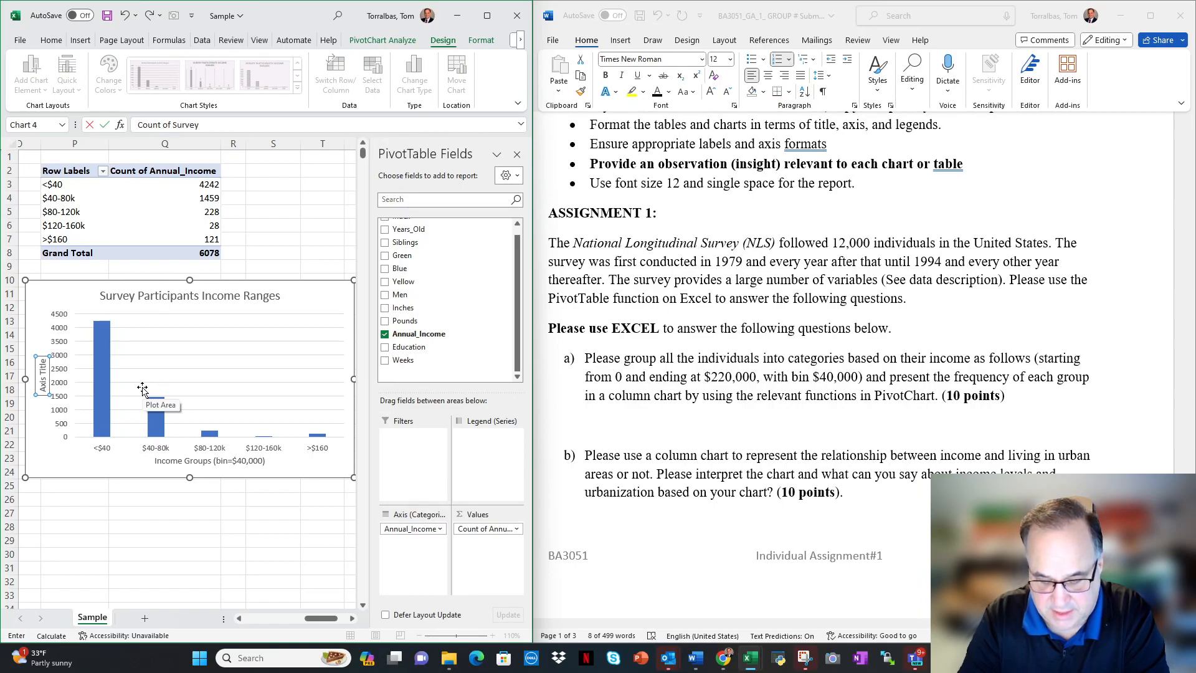
pyautogui.write('Panelist')
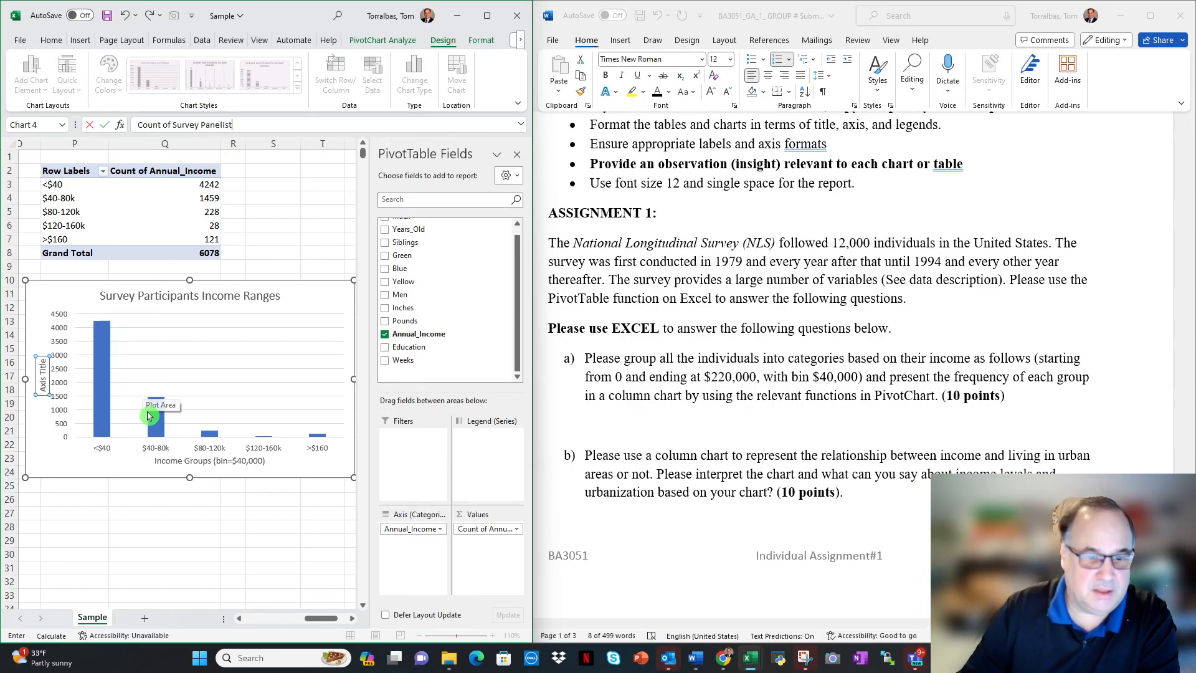
pyautogui.click(163, 551)
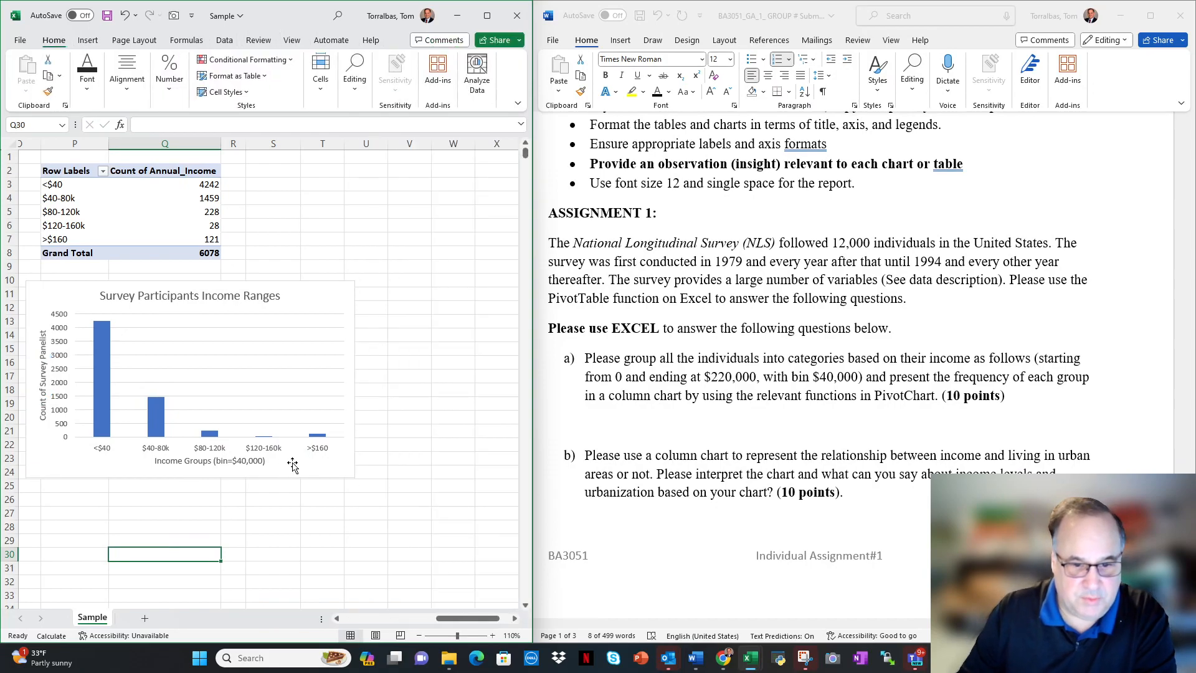
# Copy the income chart and paste it as a picture below question a in the Word assignment document.
pyautogui.click(291, 465)
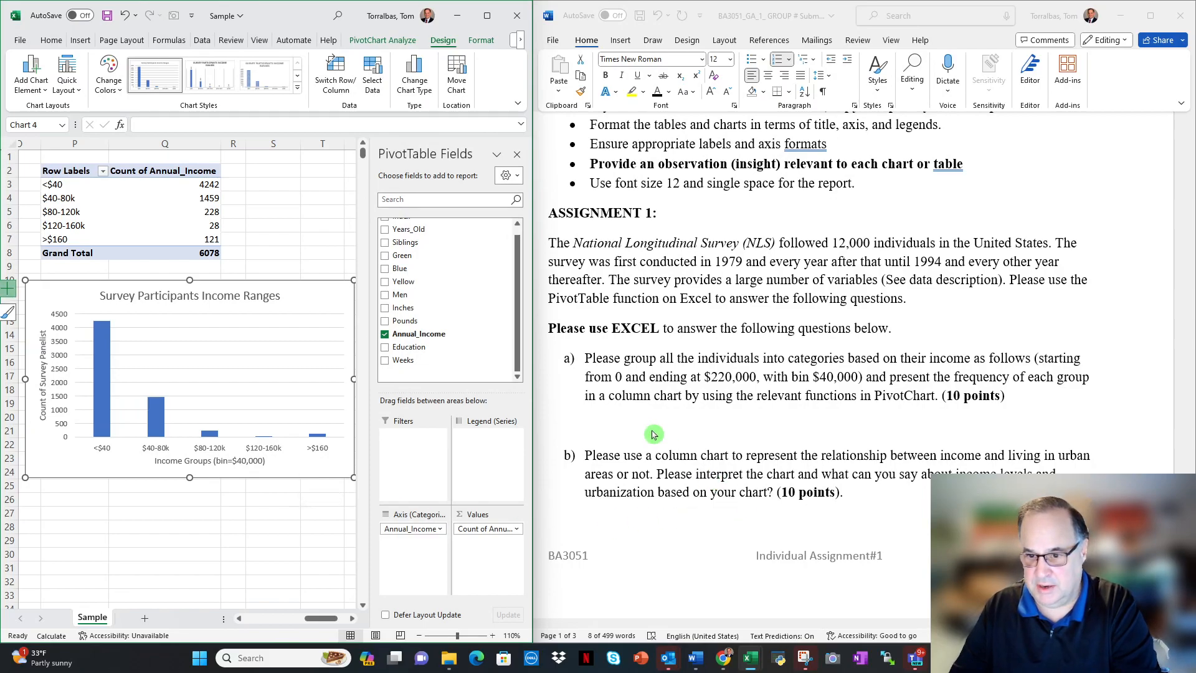
pyautogui.click(631, 420)
pyautogui.click(617, 426)
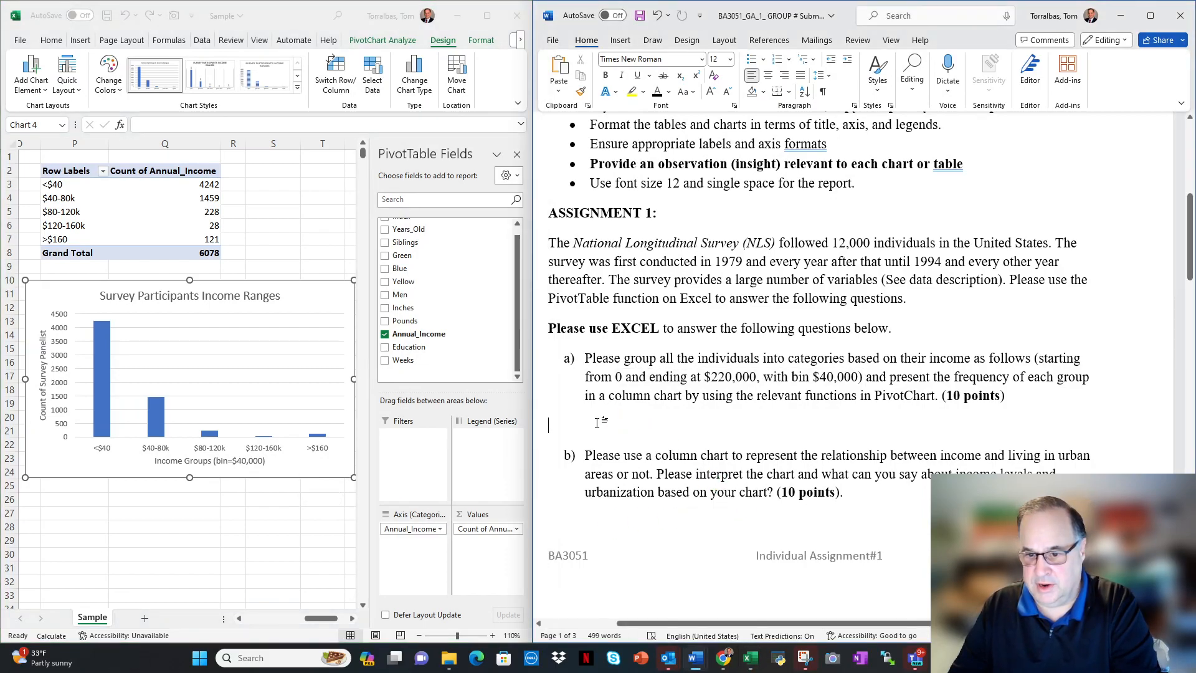
pyautogui.rightClick(601, 422)
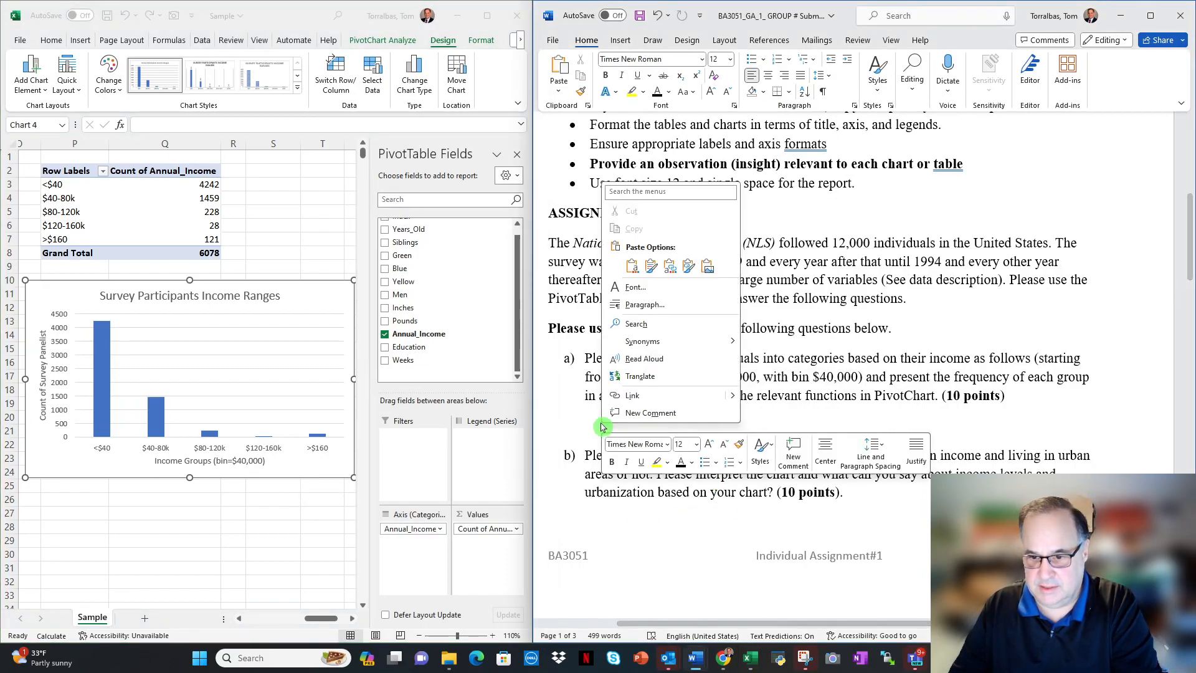
pyautogui.click(709, 269)
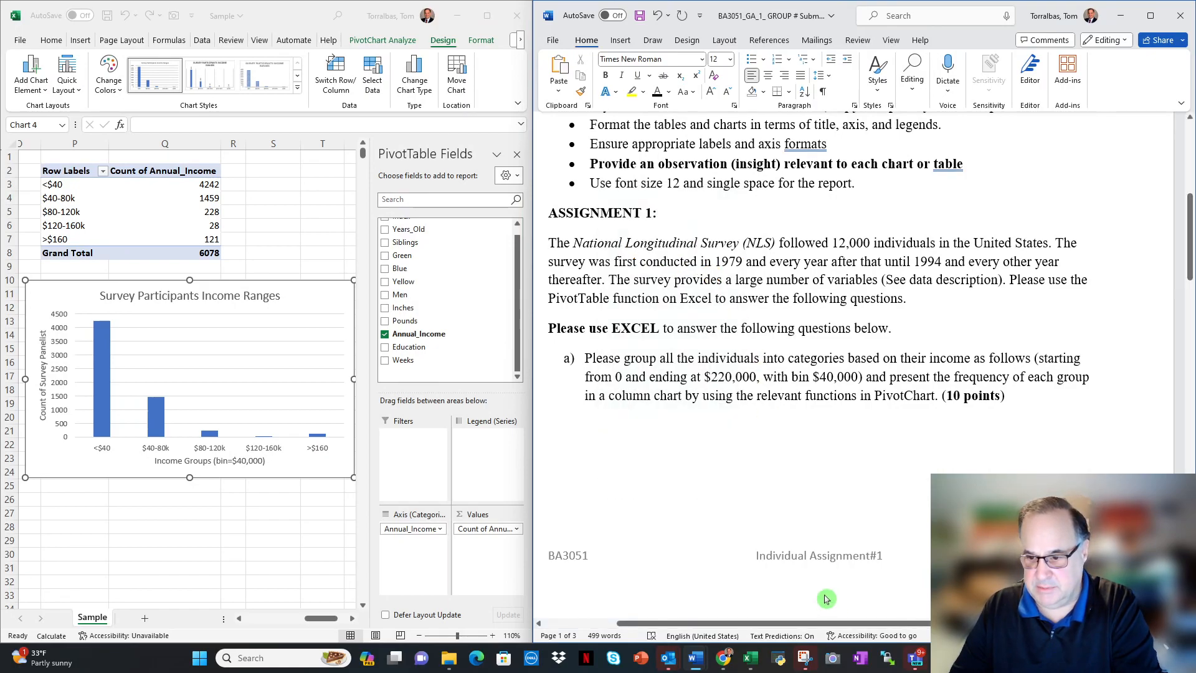
# Shrink the pasted chart picture proportionally to under half its width so it fits on the page with question a.
pyautogui.scroll(-2, 767, 571)
pyautogui.scroll(-4, 767, 571)
pyautogui.click(766, 535)
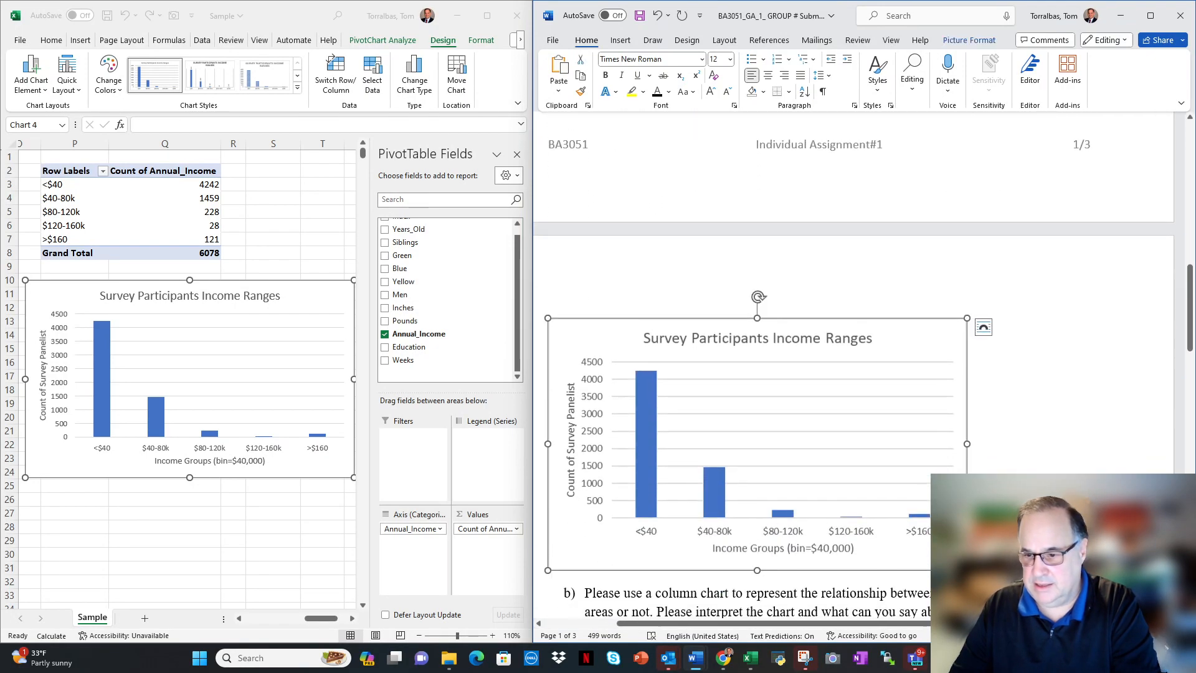
pyautogui.moveTo(967, 570); pyautogui.dragTo(735, 579)
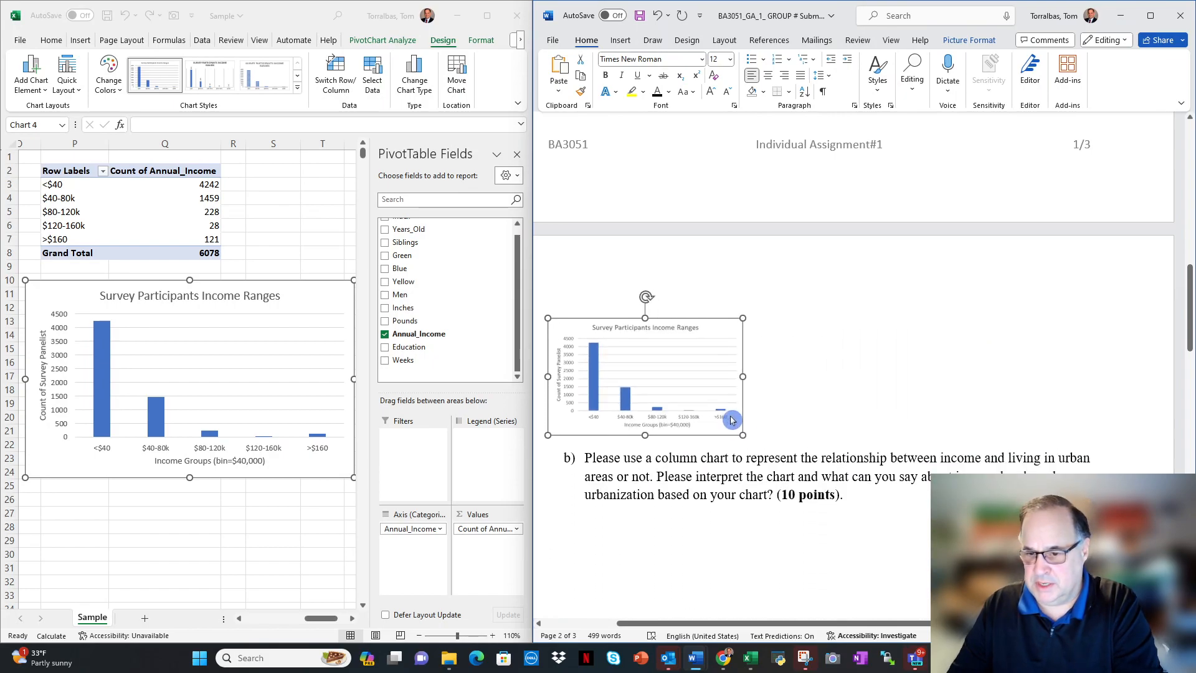
pyautogui.scroll(3, 738, 403)
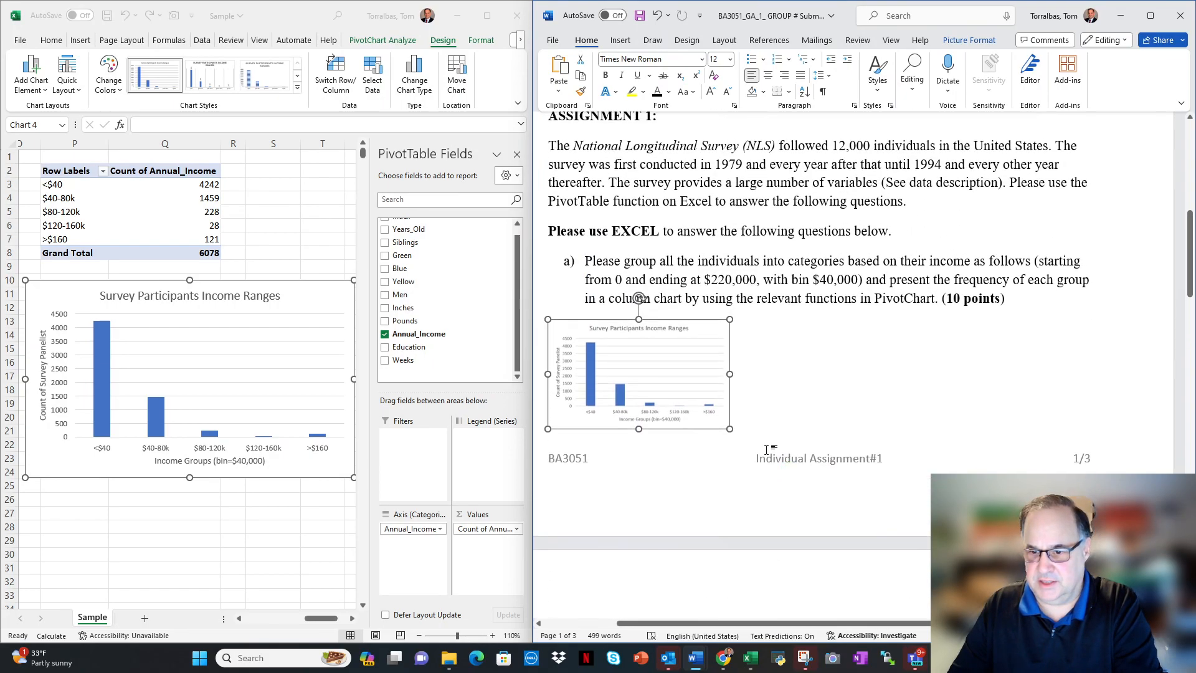
# Set the chart picture's text wrapping to In Front of Text.
pyautogui.click(746, 329)
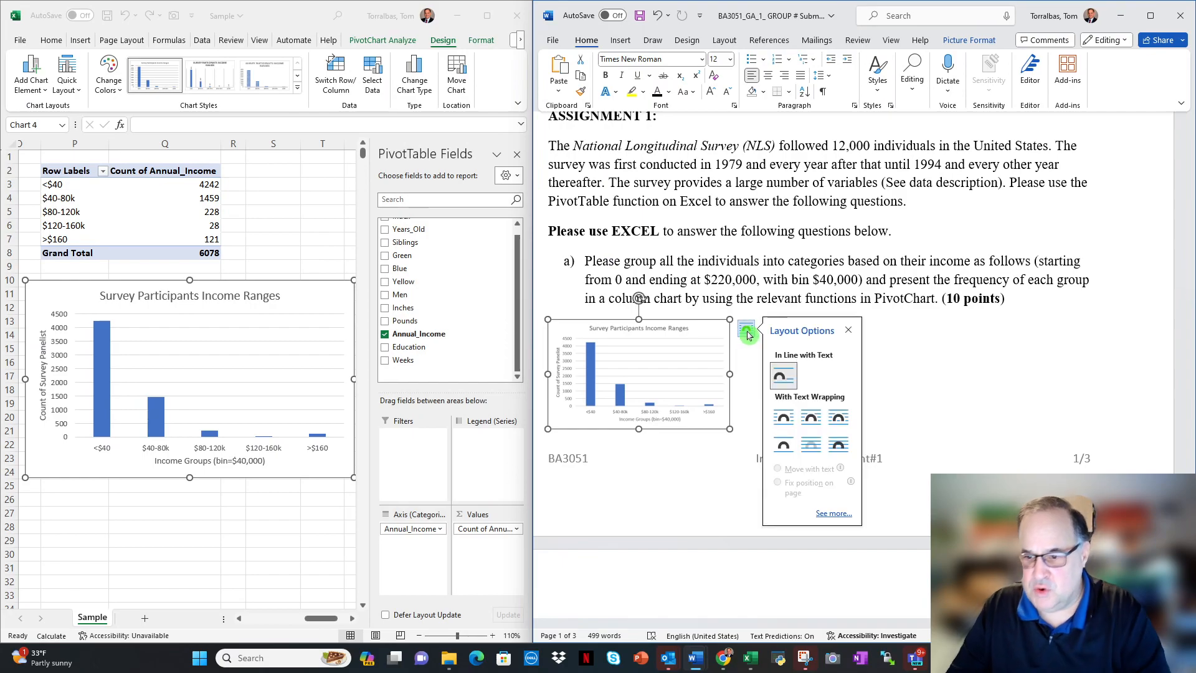
pyautogui.click(841, 449)
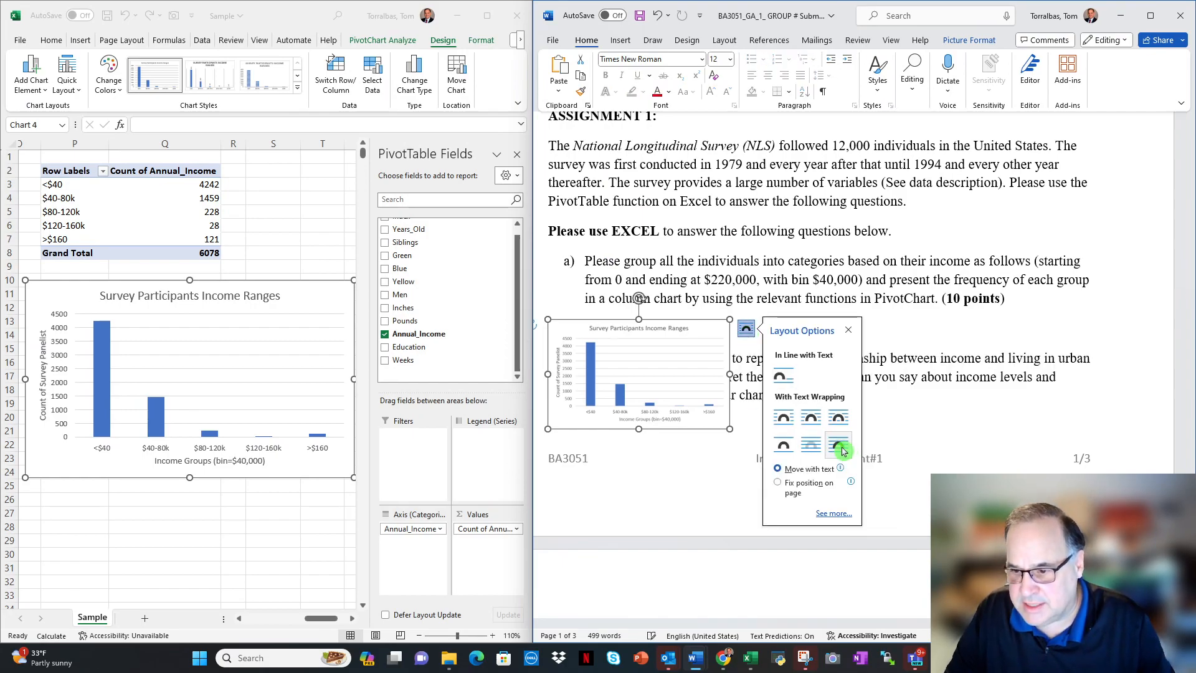
pyautogui.click(935, 331)
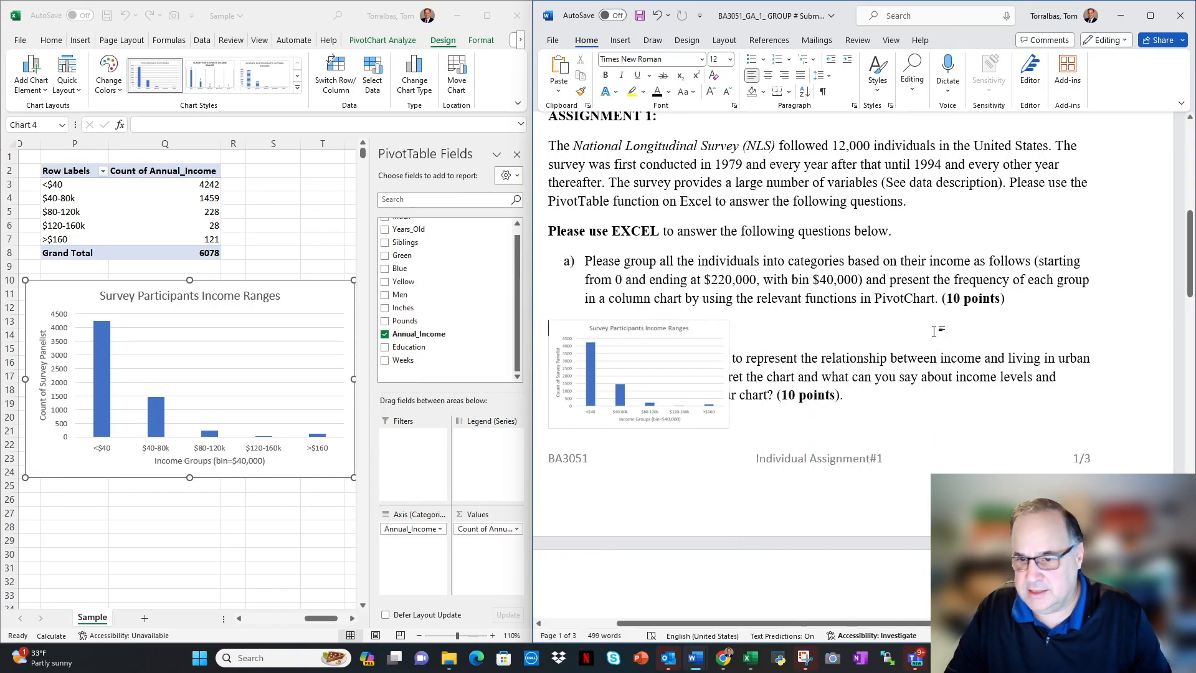
# Add three blank lines below question a and move the chart picture back up, slightly indented under the question text.
pyautogui.press('Return')
pyautogui.press('Return')
pyautogui.press('Return')
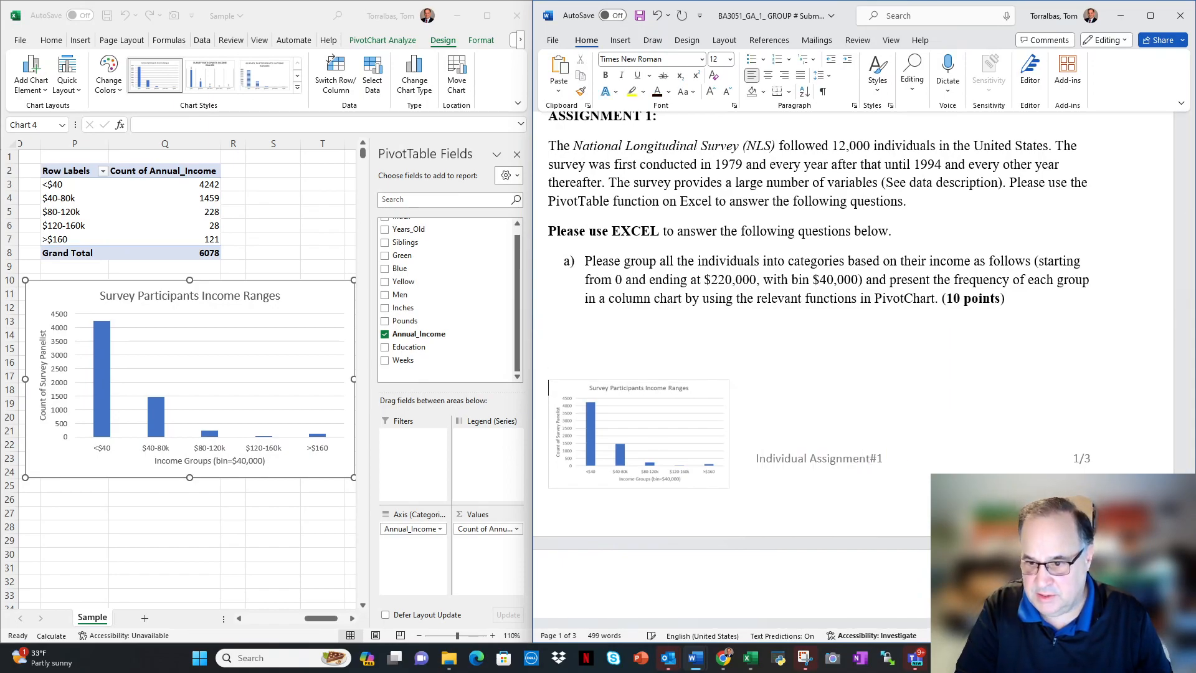
pyautogui.moveTo(651, 397); pyautogui.dragTo(698, 337)
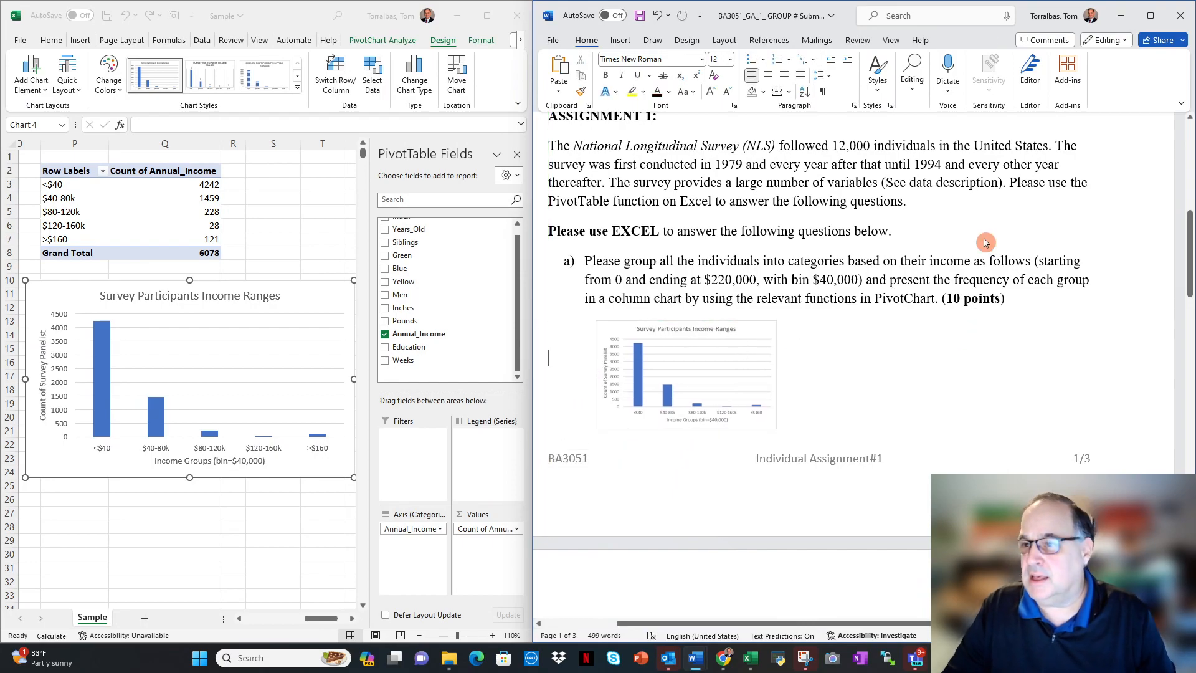
# Enlarge the chart picture slightly and align it under the text of question a.
pyautogui.click(751, 404)
pyautogui.moveTo(776, 429); pyautogui.dragTo(799, 443)
pyautogui.moveTo(766, 405); pyautogui.dragTo(755, 399)
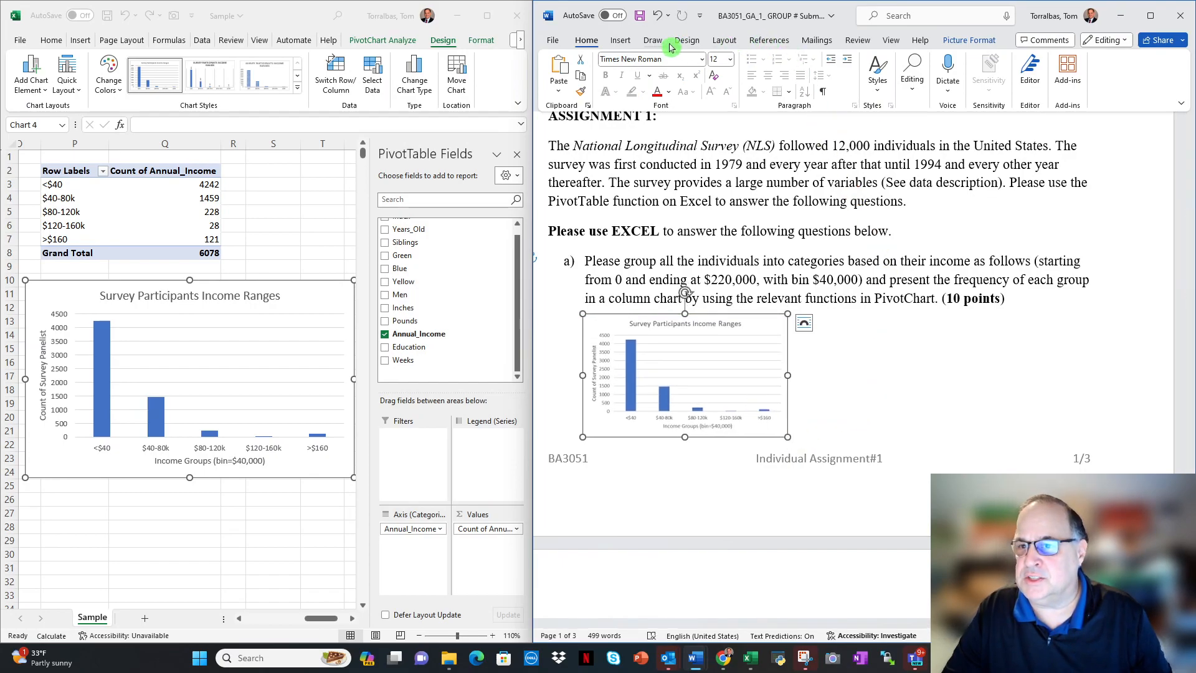
# Insert a built-in simple text box on the page with question a.
pyautogui.click(620, 41)
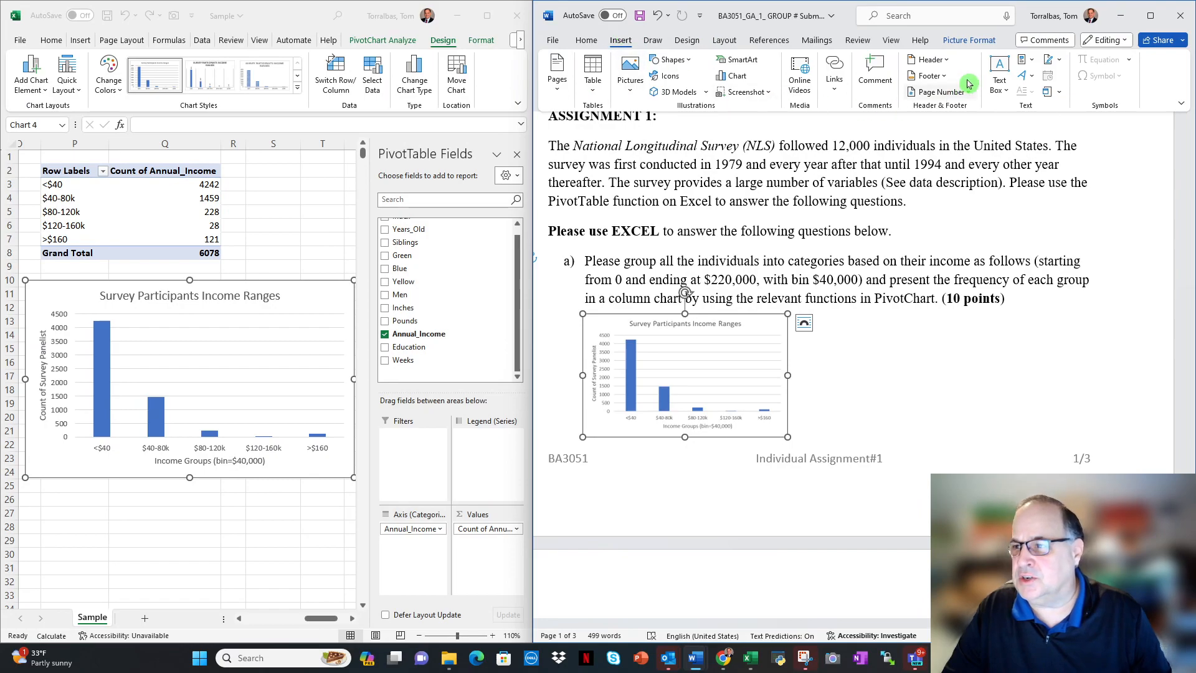
pyautogui.click(999, 74)
pyautogui.click(962, 174)
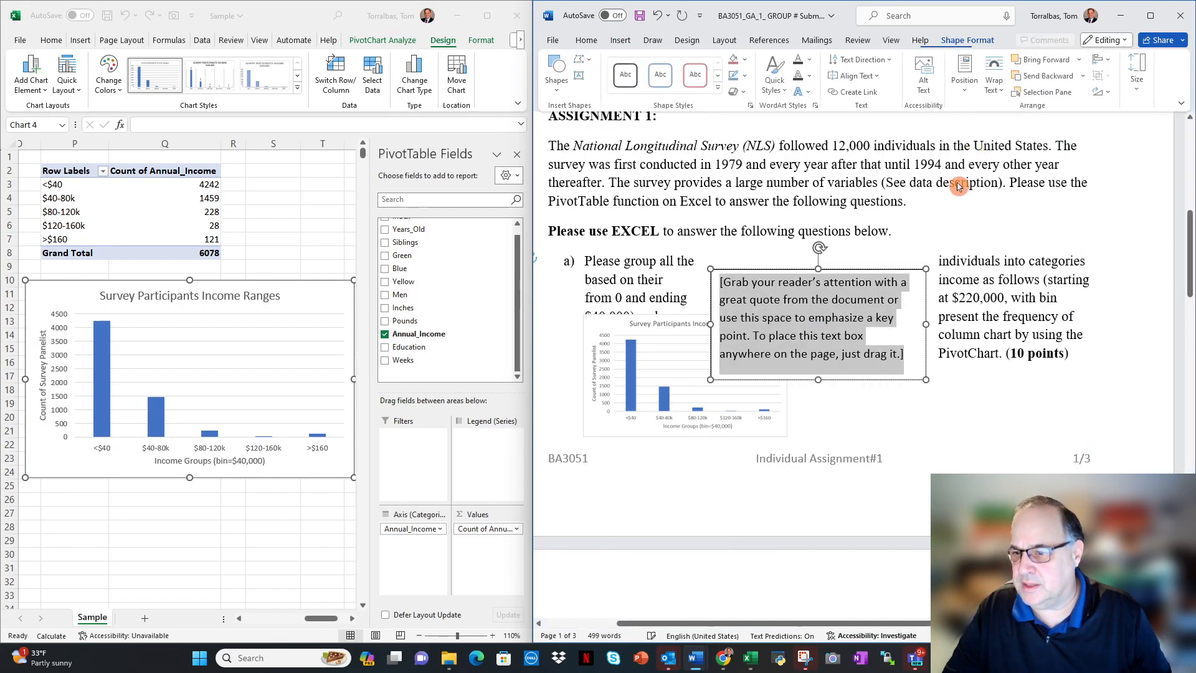
# Set the text box's wrapping to In Front of Text and move it beside the chart picture under question a.
pyautogui.click(876, 269)
pyautogui.click(943, 276)
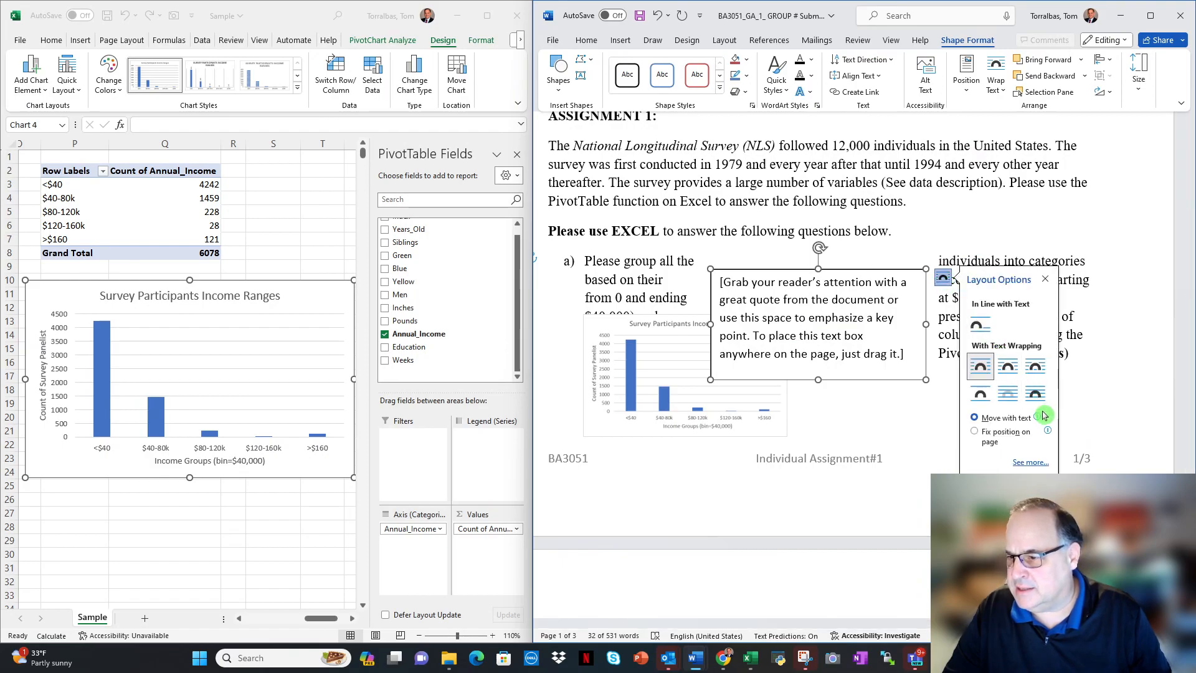
pyautogui.click(1035, 393)
pyautogui.moveTo(865, 382); pyautogui.dragTo(982, 423)
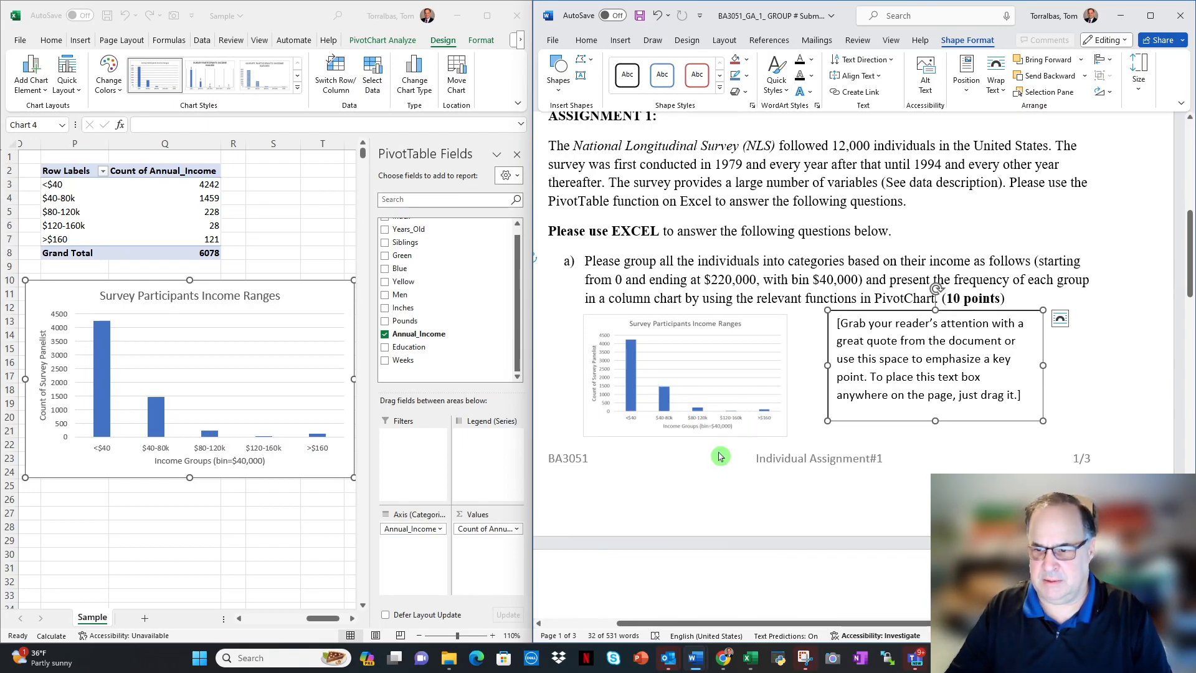
# For question b, copy the income PivotTable in Excel and paste the duplicate at cell P28 below the chart.
pyautogui.scroll(-2, 716, 478)
pyautogui.scroll(-2, 716, 478)
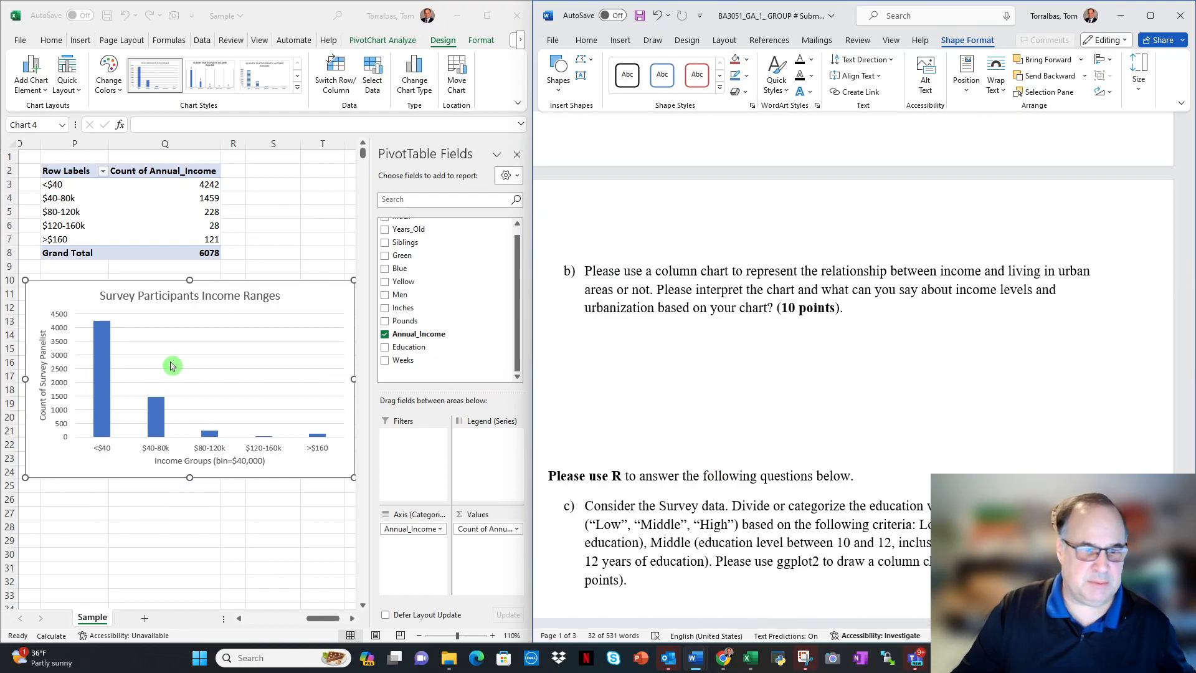
pyautogui.click(63, 172)
pyautogui.moveTo(64, 171); pyautogui.dragTo(204, 252)
pyautogui.hotkey('ctrl', 'c')
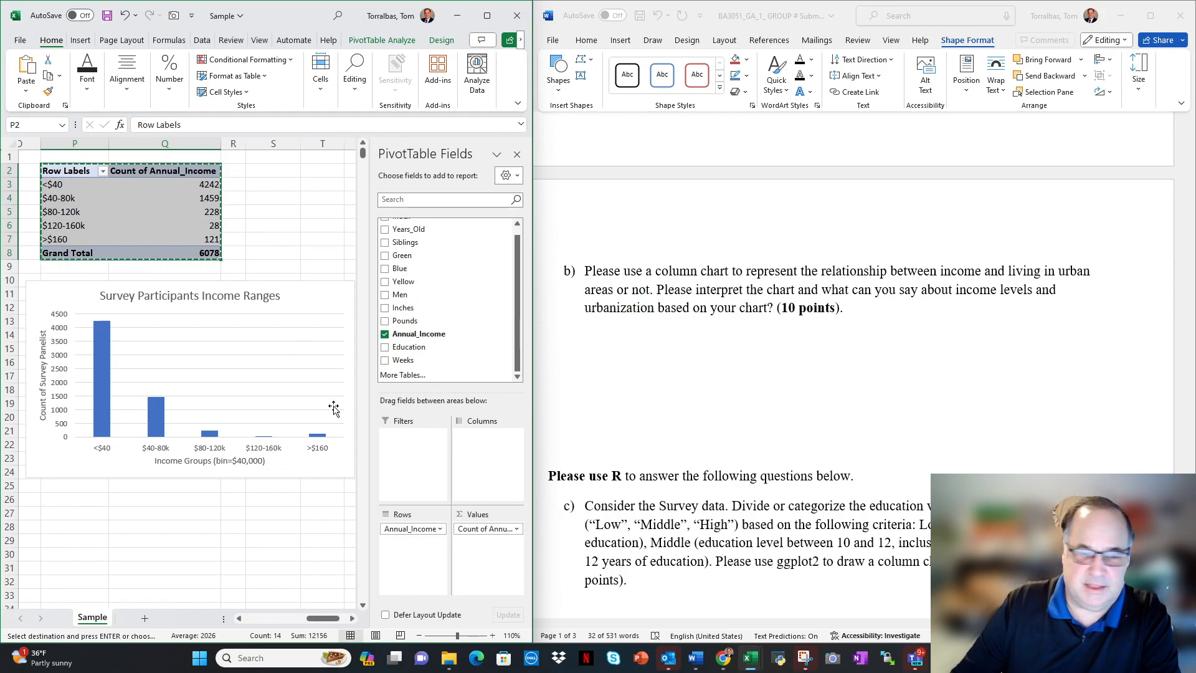
pyautogui.click(55, 528)
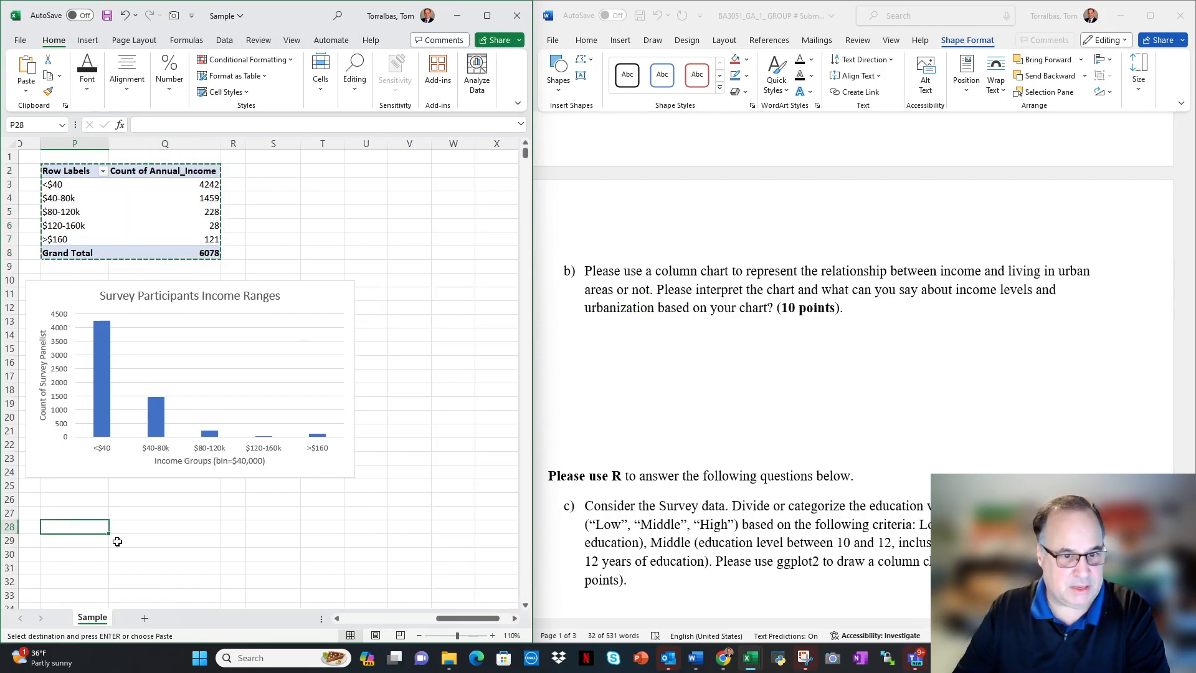
pyautogui.click(318, 217)
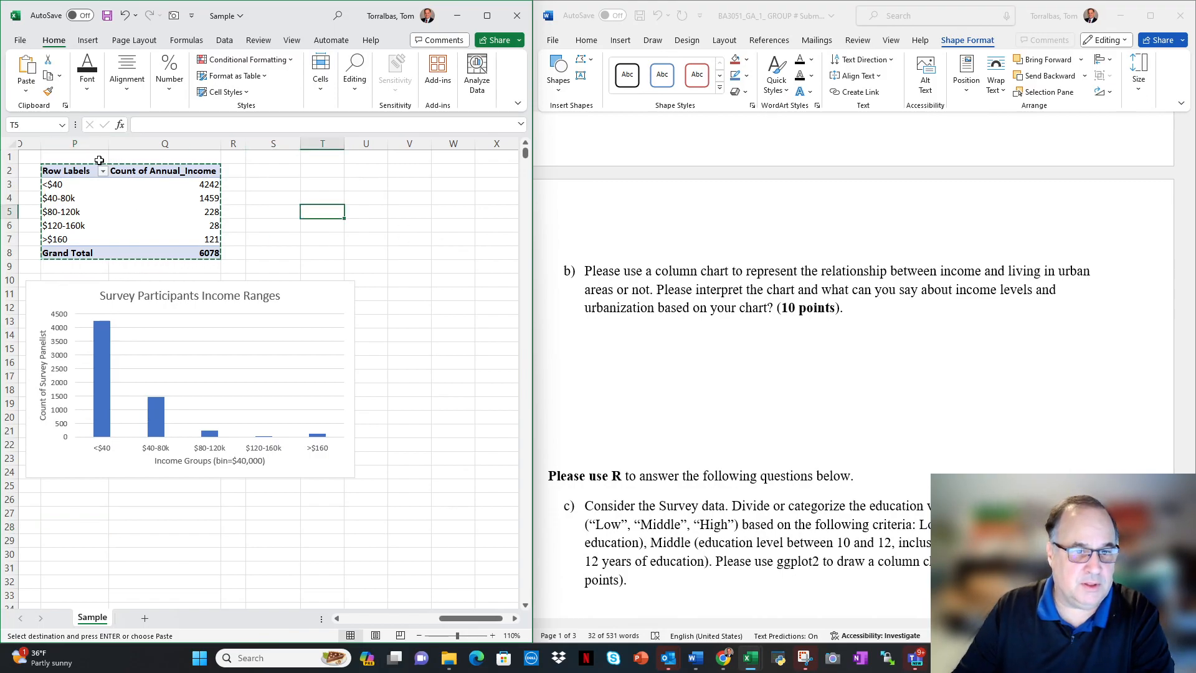
pyautogui.moveTo(64, 174); pyautogui.dragTo(182, 262)
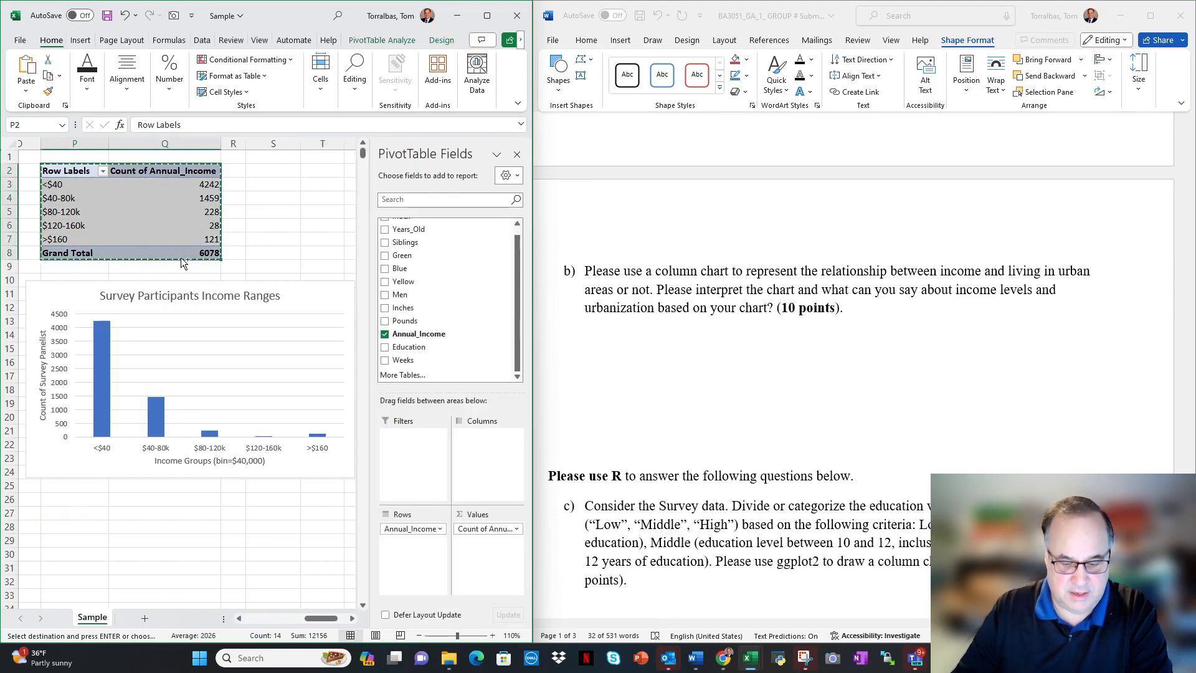
pyautogui.click(59, 529)
pyautogui.hotkey('ctrl', 'v')
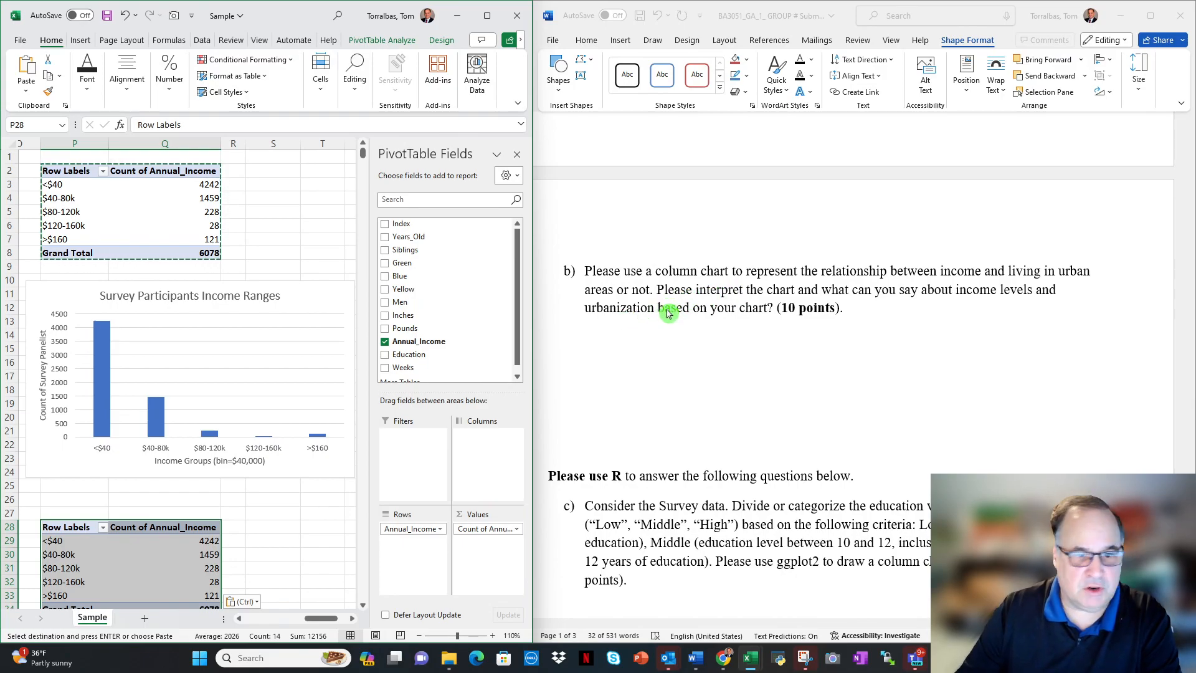
# Add the Men field to the Columns area of the duplicated PivotTable.
pyautogui.moveTo(324, 623)
pyautogui.mouseDown()
pyautogui.moveTo(278, 625)
pyautogui.moveTo(318, 626)
pyautogui.mouseUp()
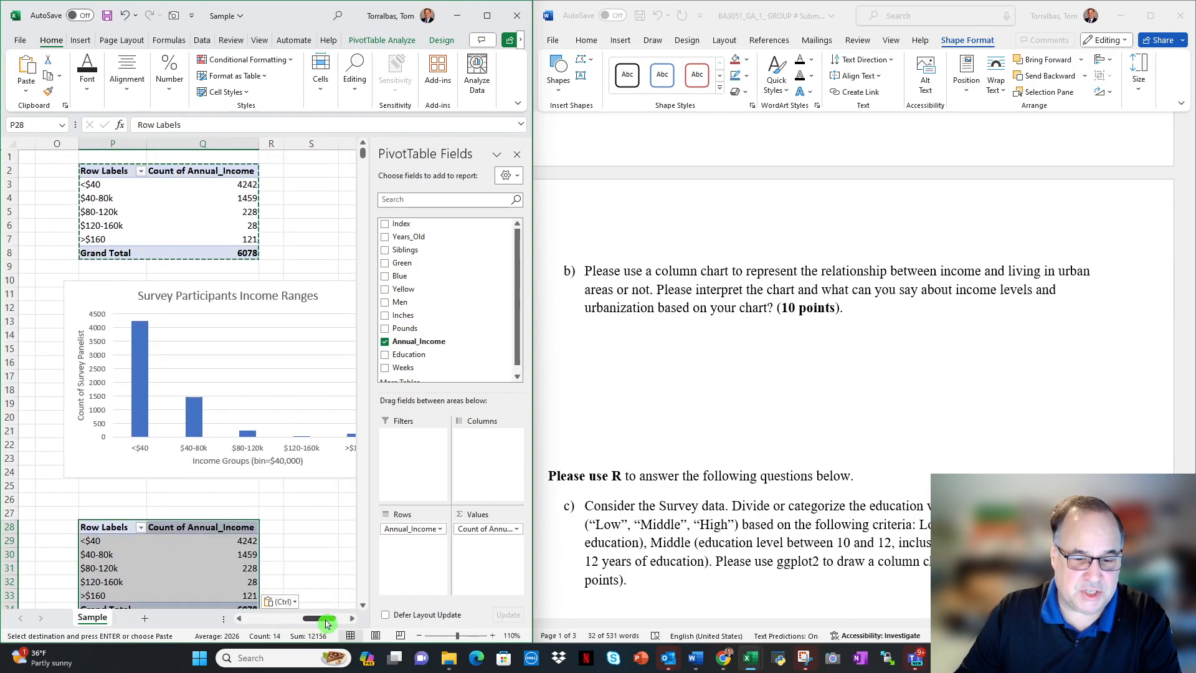
pyautogui.scroll(-1, 463, 336)
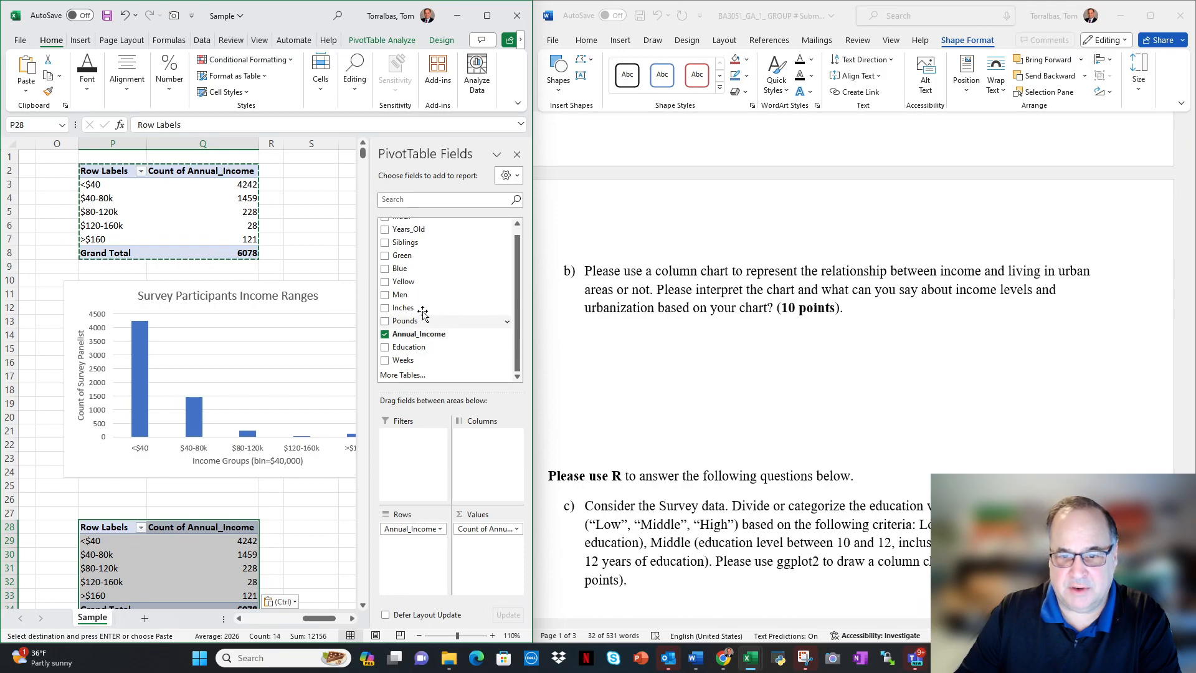
pyautogui.moveTo(398, 296); pyautogui.dragTo(482, 439)
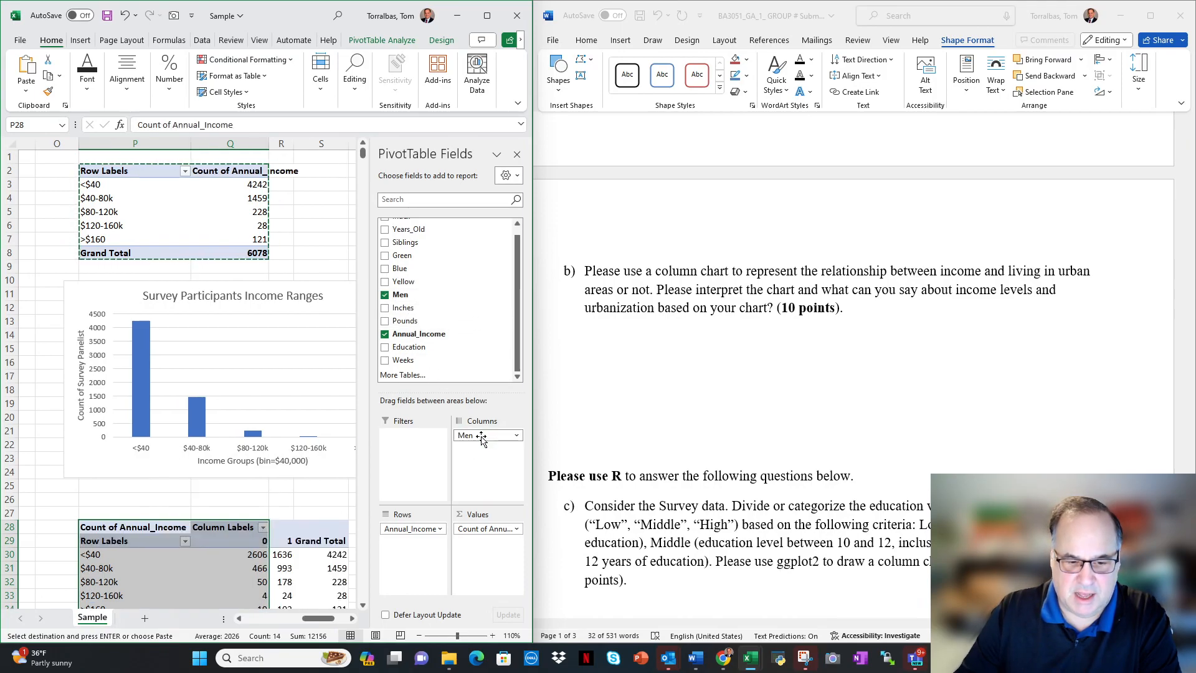
pyautogui.scroll(-2, 285, 487)
pyautogui.scroll(-2, 286, 489)
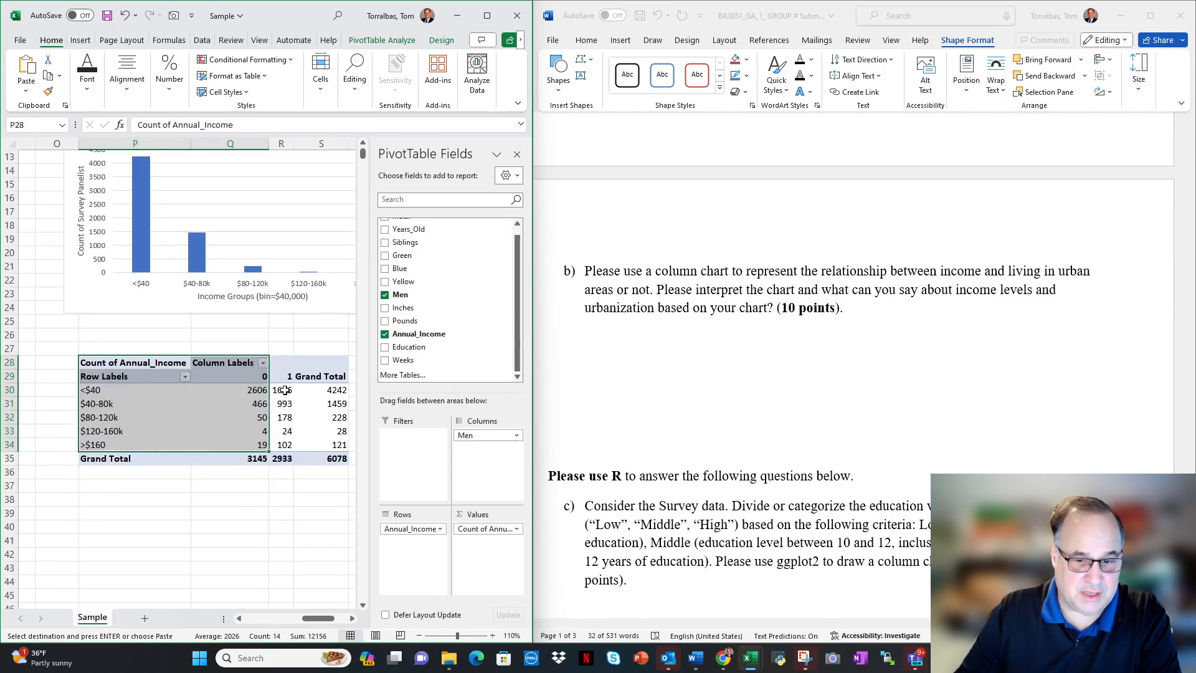
# Rename the duplicated PivotTable's column label 1 as Men and column label 0 as Women.
pyautogui.click(285, 377)
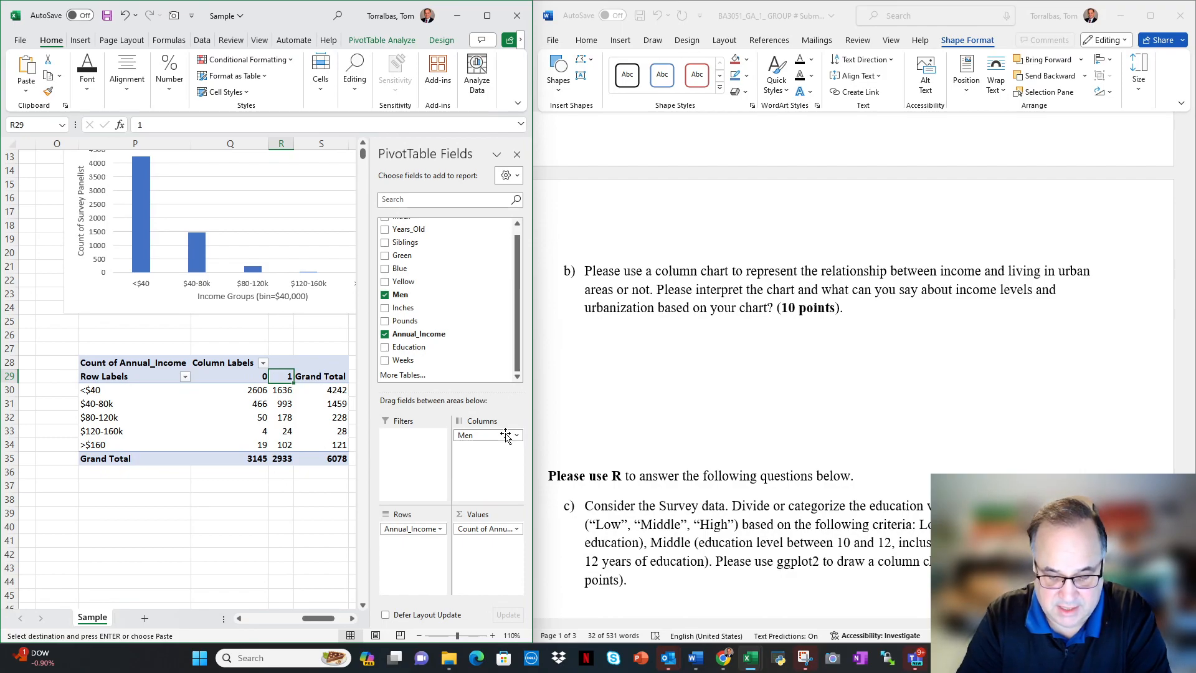
pyautogui.write('Men')
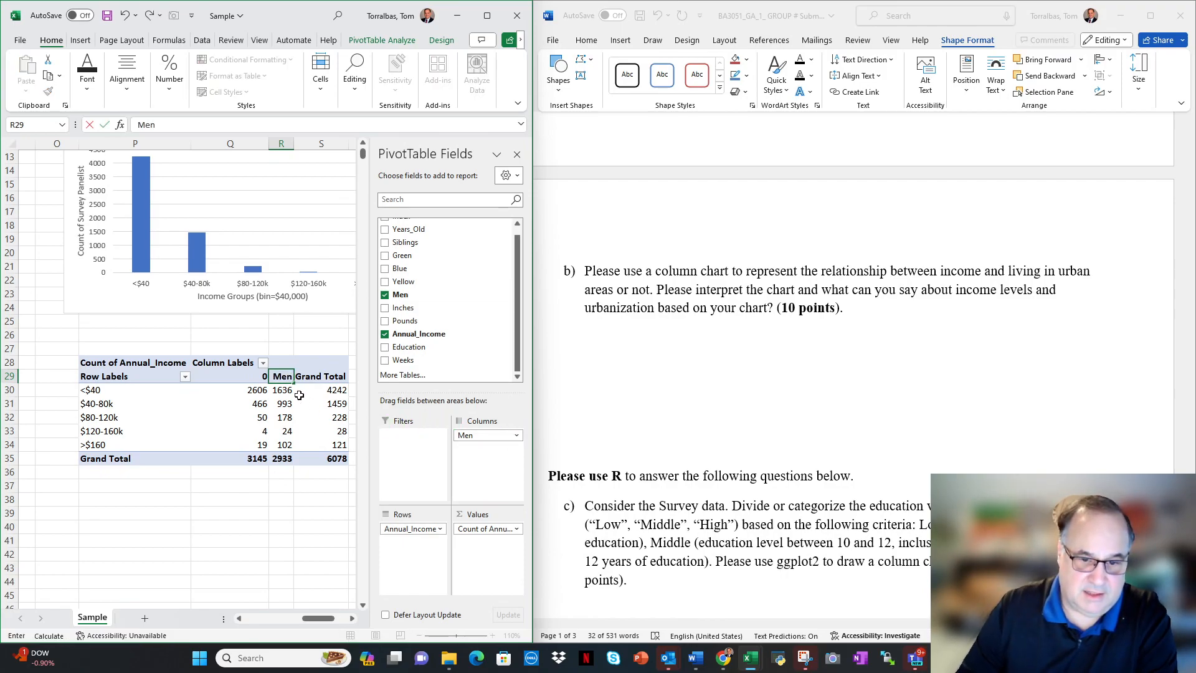
pyautogui.click(256, 376)
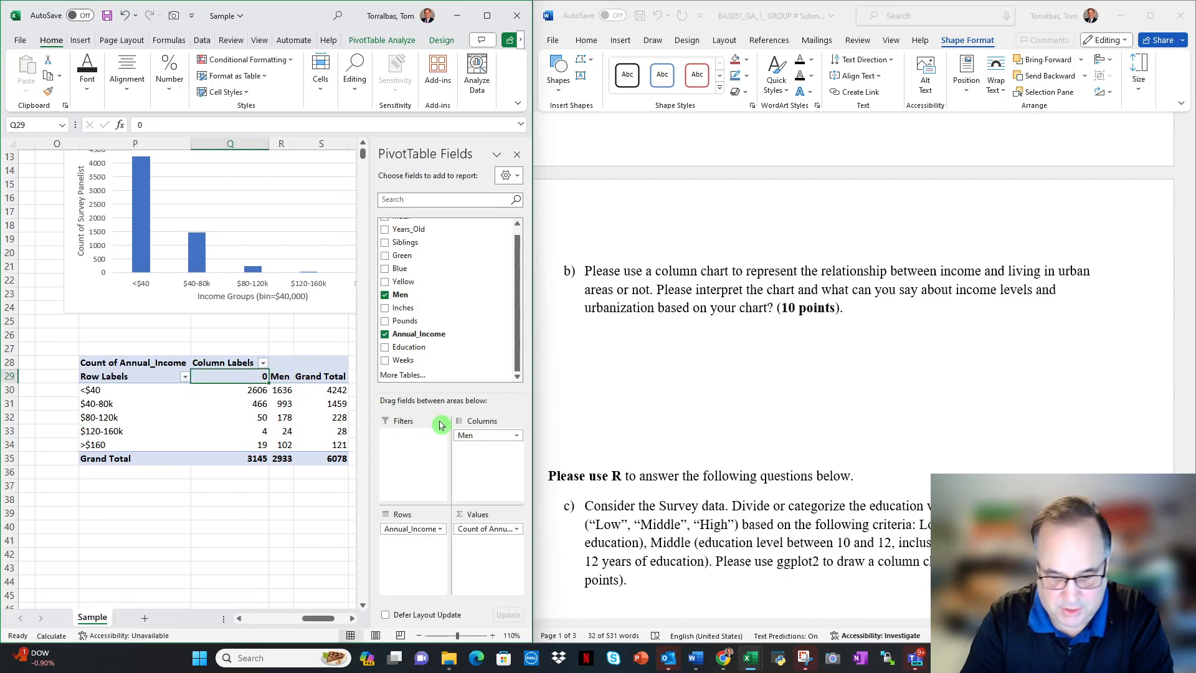
pyautogui.write('F')
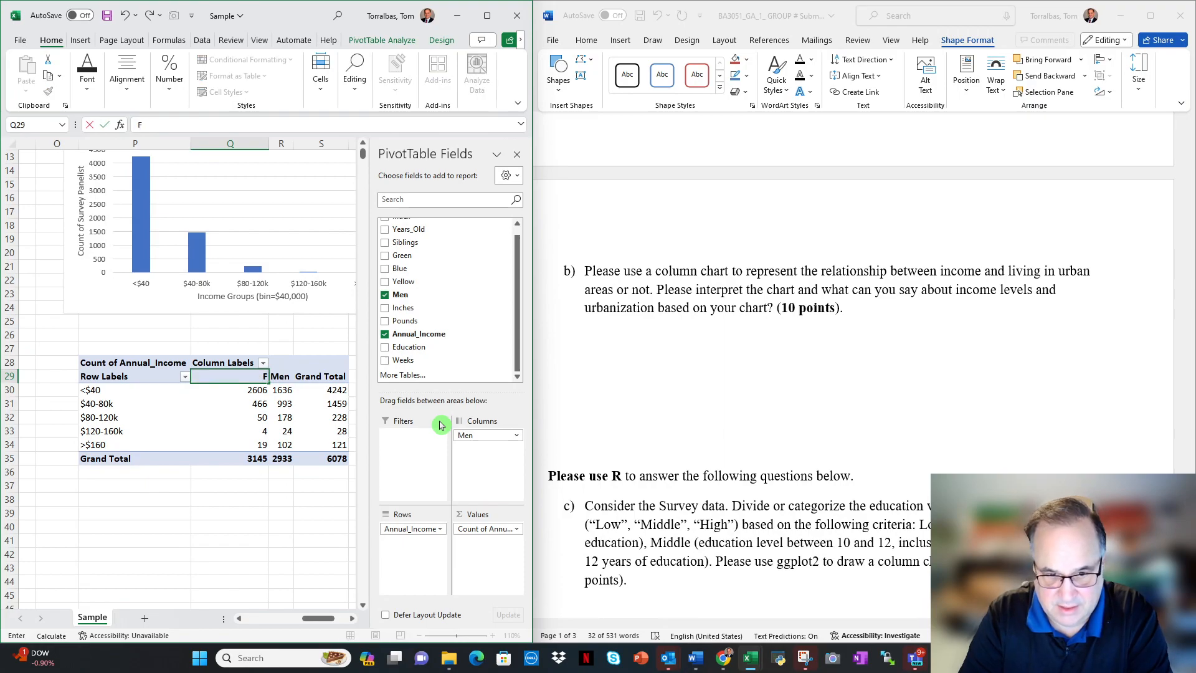
pyautogui.write('omen')
pyautogui.click(261, 518)
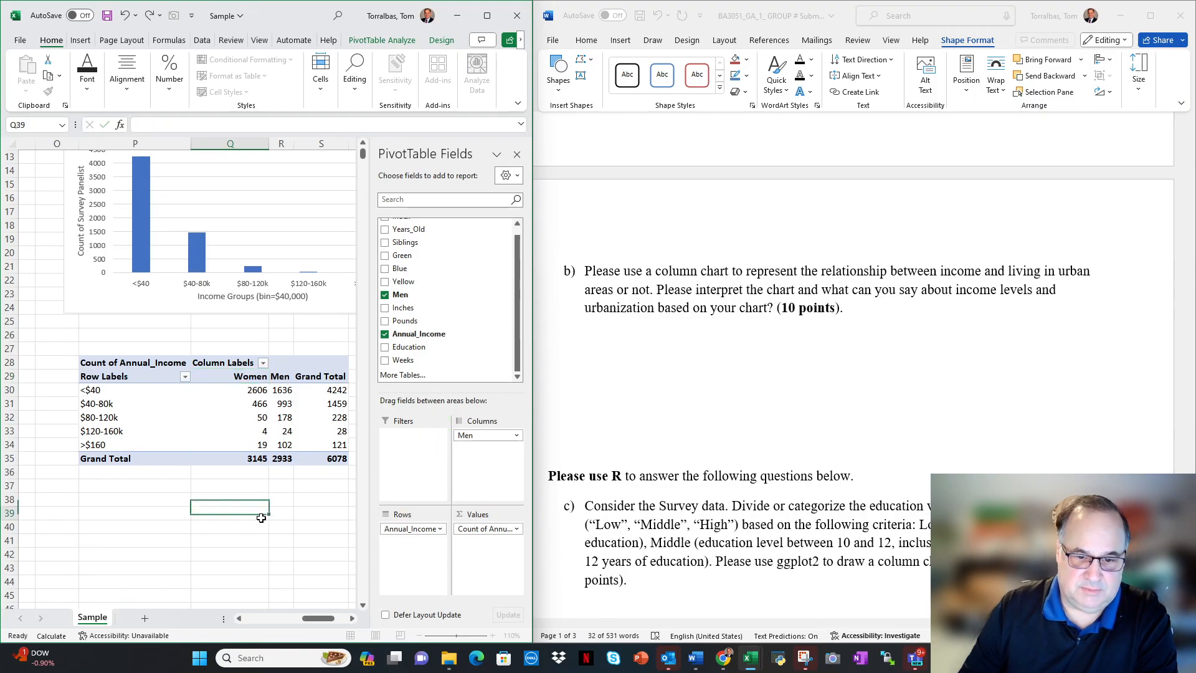
# Insert a clustered column chart from the PivotTable that splits income groups by women and men.
pyautogui.click(255, 391)
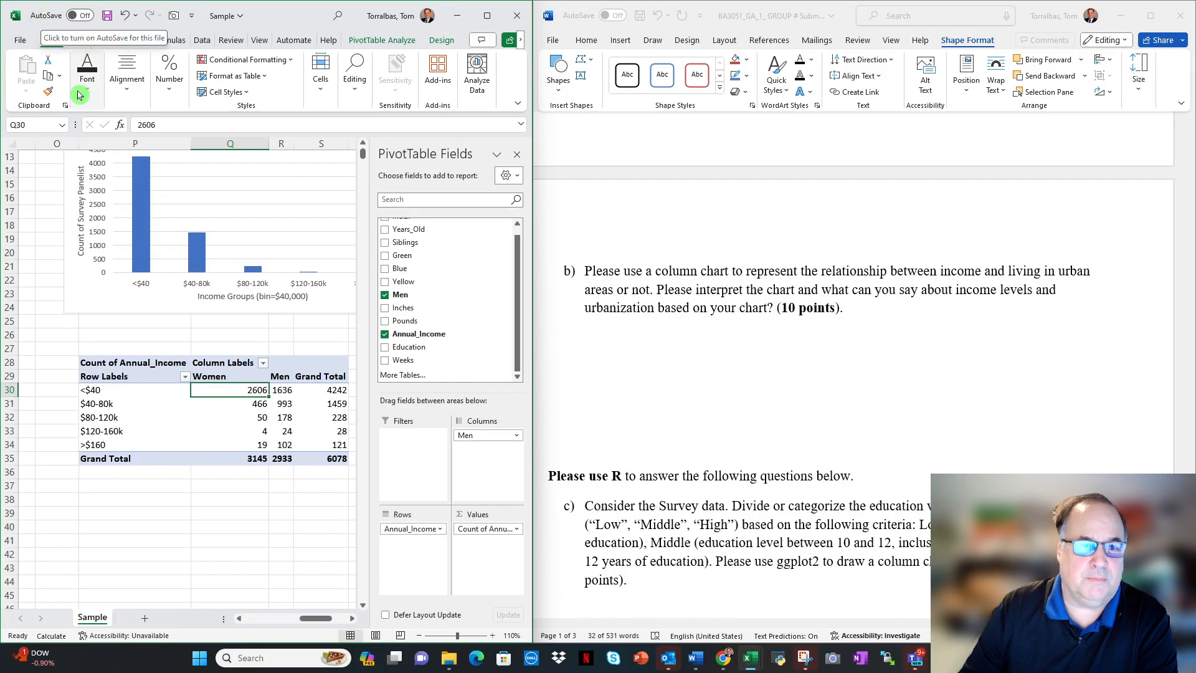
pyautogui.click(85, 46)
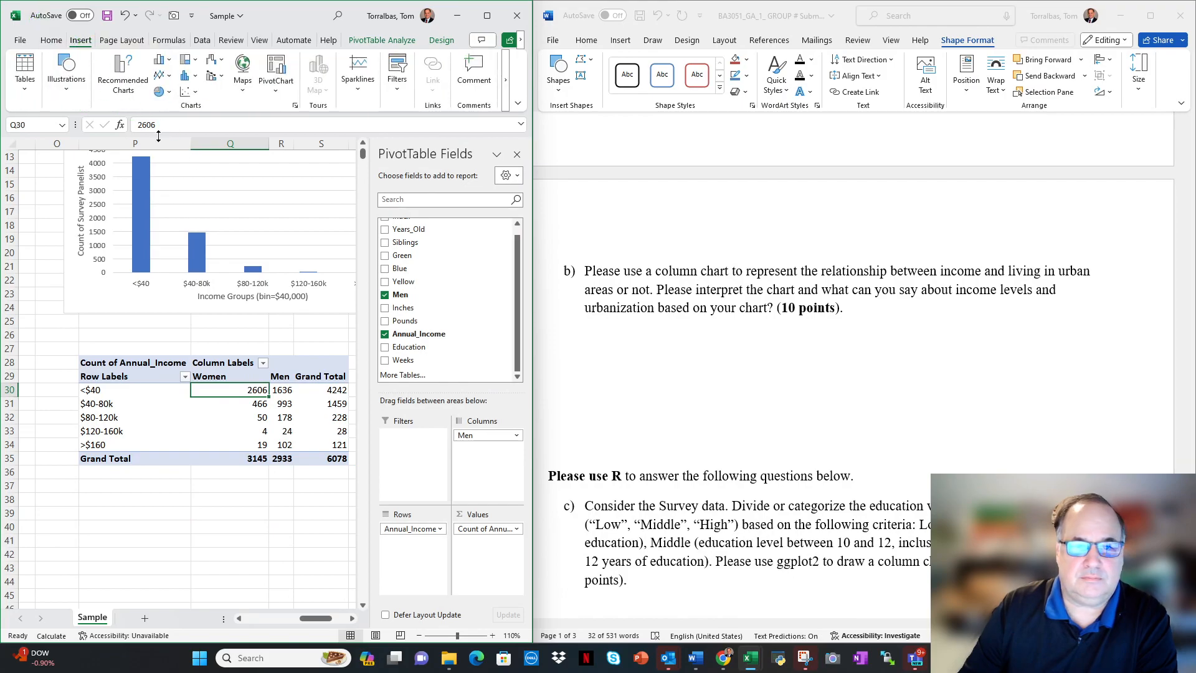
pyautogui.click(120, 81)
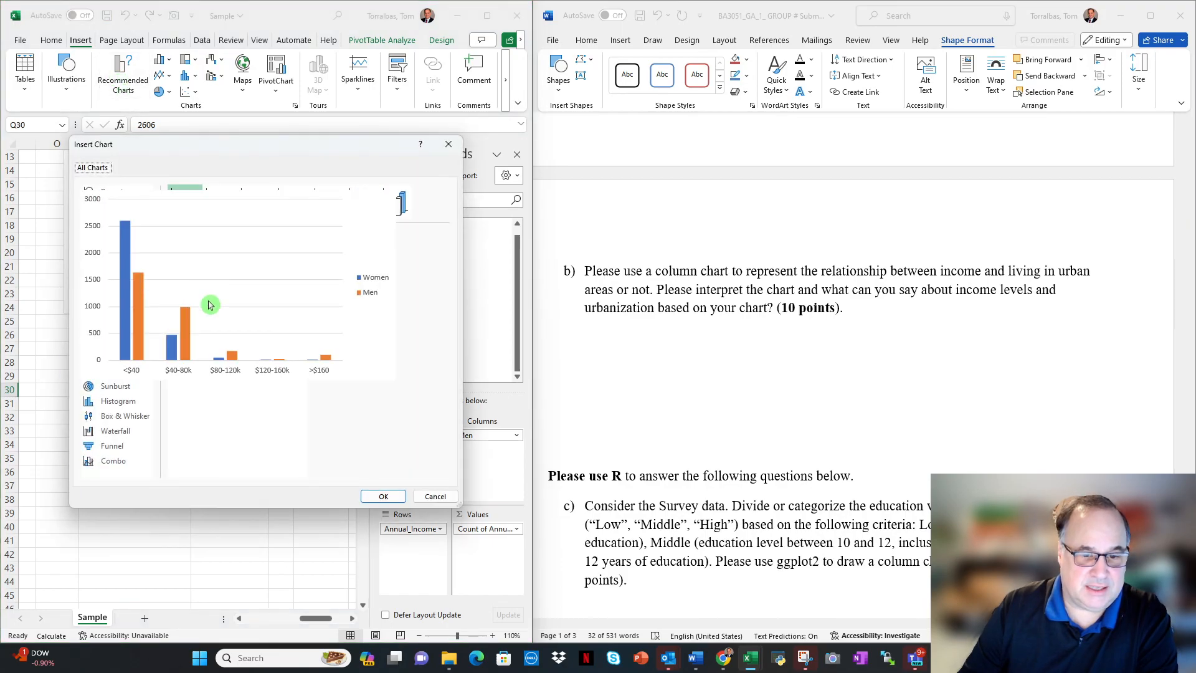
pyautogui.click(382, 496)
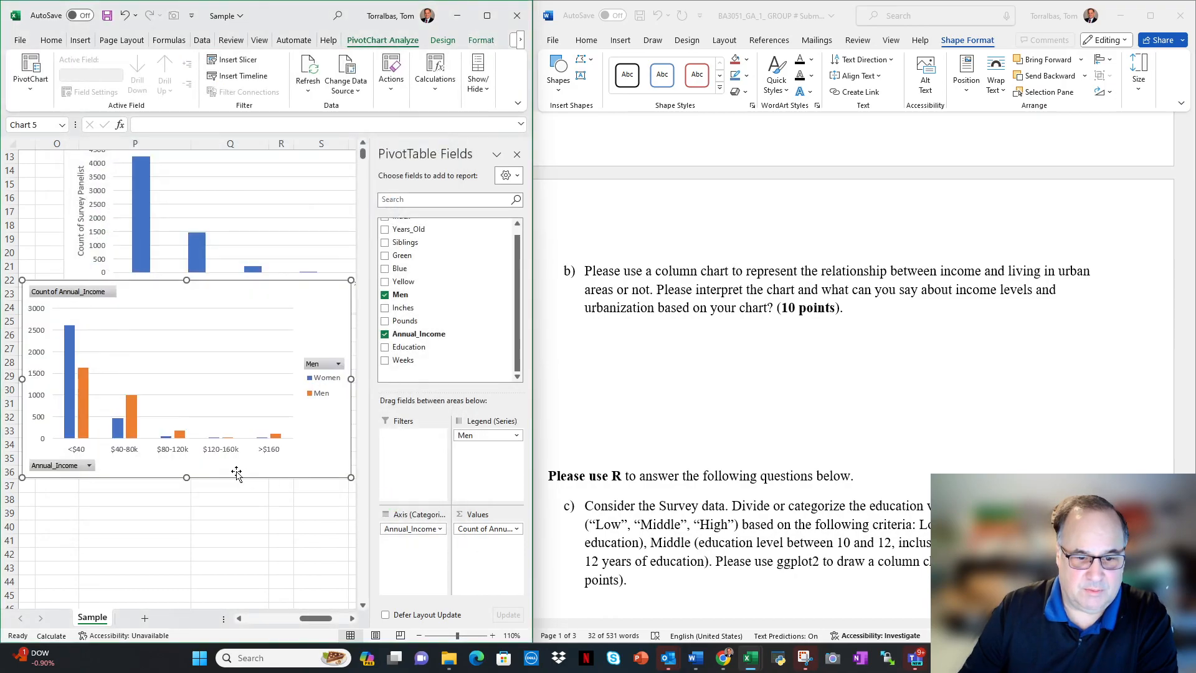
# Move the new chart just below the question a income chart and widen it slightly.
pyautogui.moveTo(237, 475); pyautogui.dragTo(237, 525)
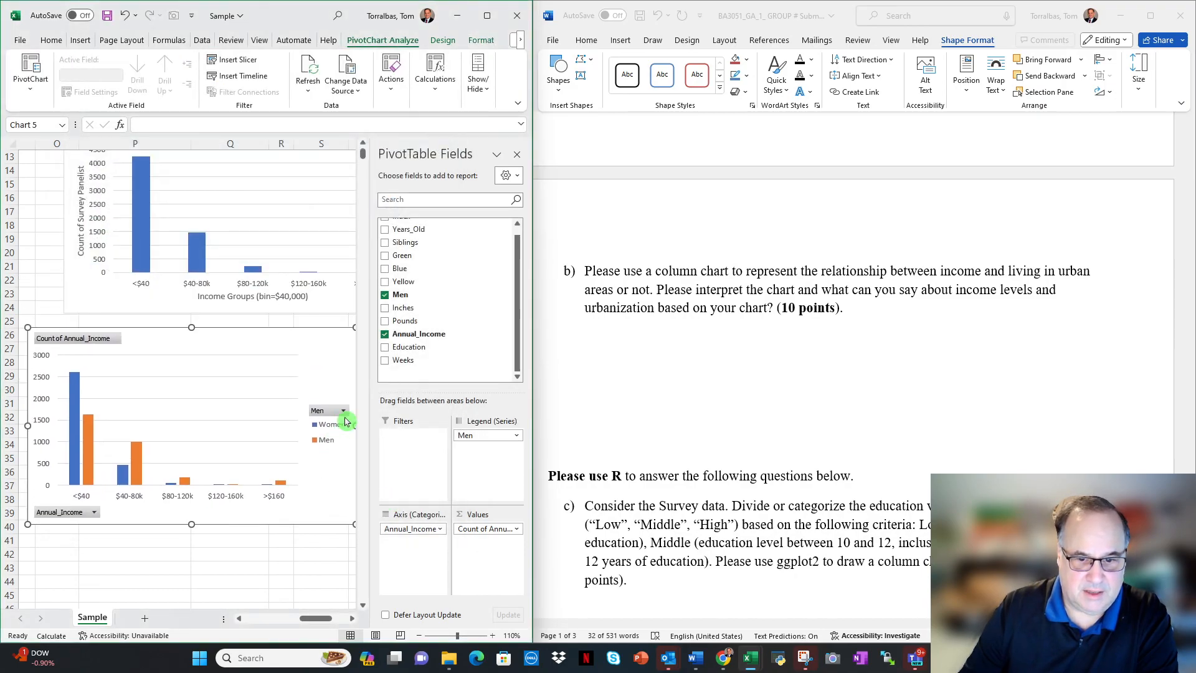
pyautogui.moveTo(355, 427); pyautogui.dragTo(334, 505)
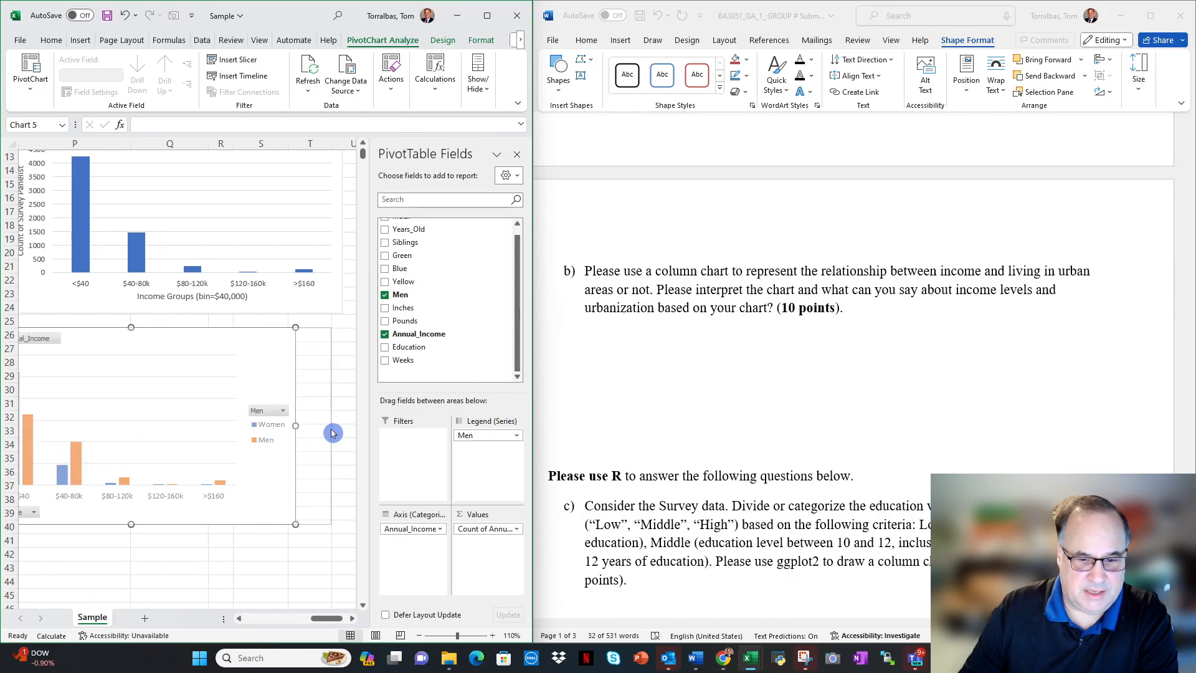
pyautogui.moveTo(286, 555); pyautogui.dragTo(312, 570)
pyautogui.moveTo(450, 623)
pyautogui.mouseDown()
pyautogui.moveTo(419, 625)
pyautogui.moveTo(435, 623)
pyautogui.mouseUp()
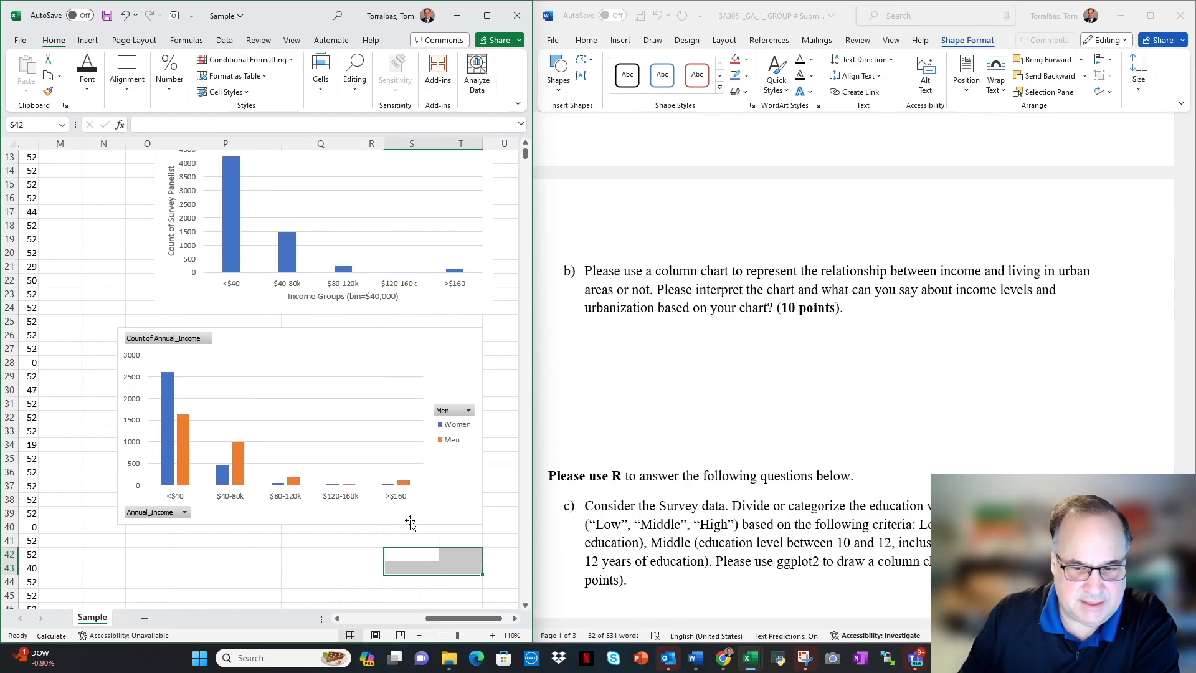
# Hide all field buttons on the new women and men income chart.
pyautogui.rightClick(450, 412)
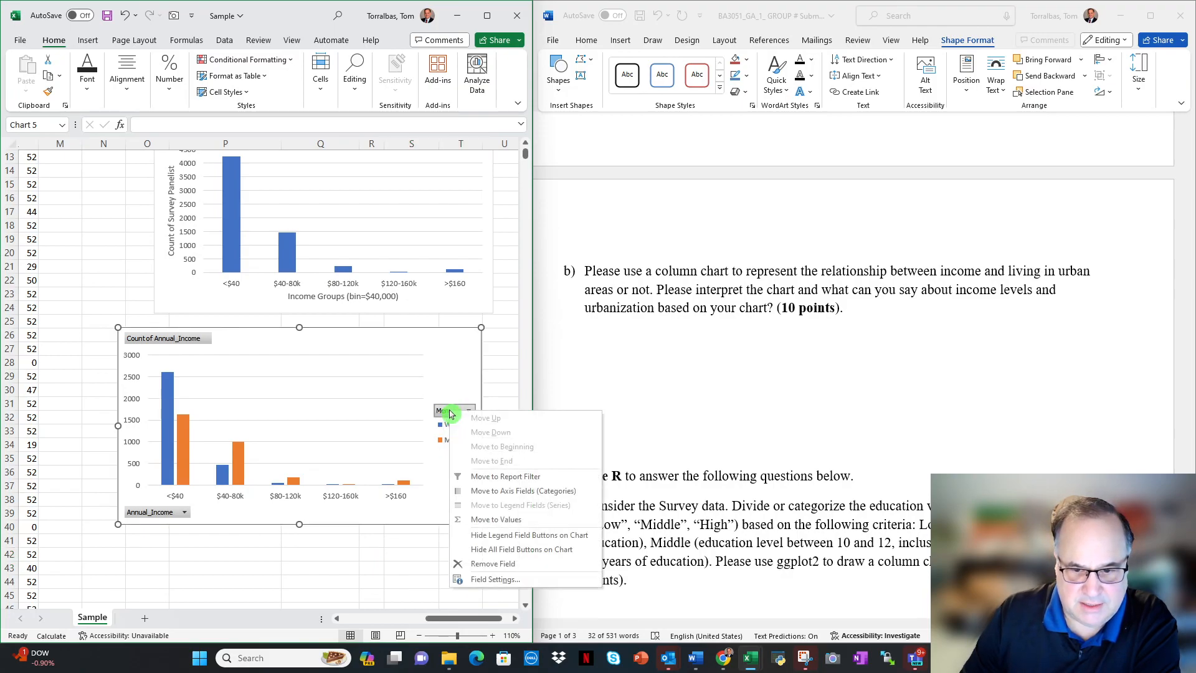
pyautogui.rightClick(178, 338)
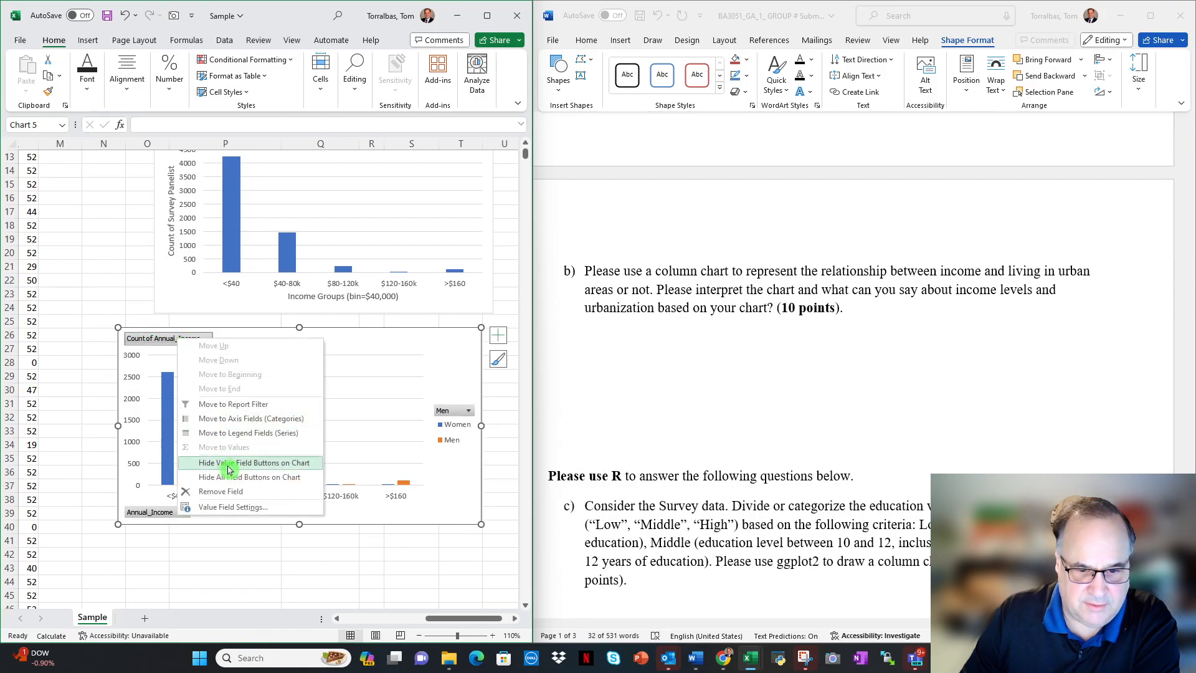
pyautogui.click(235, 479)
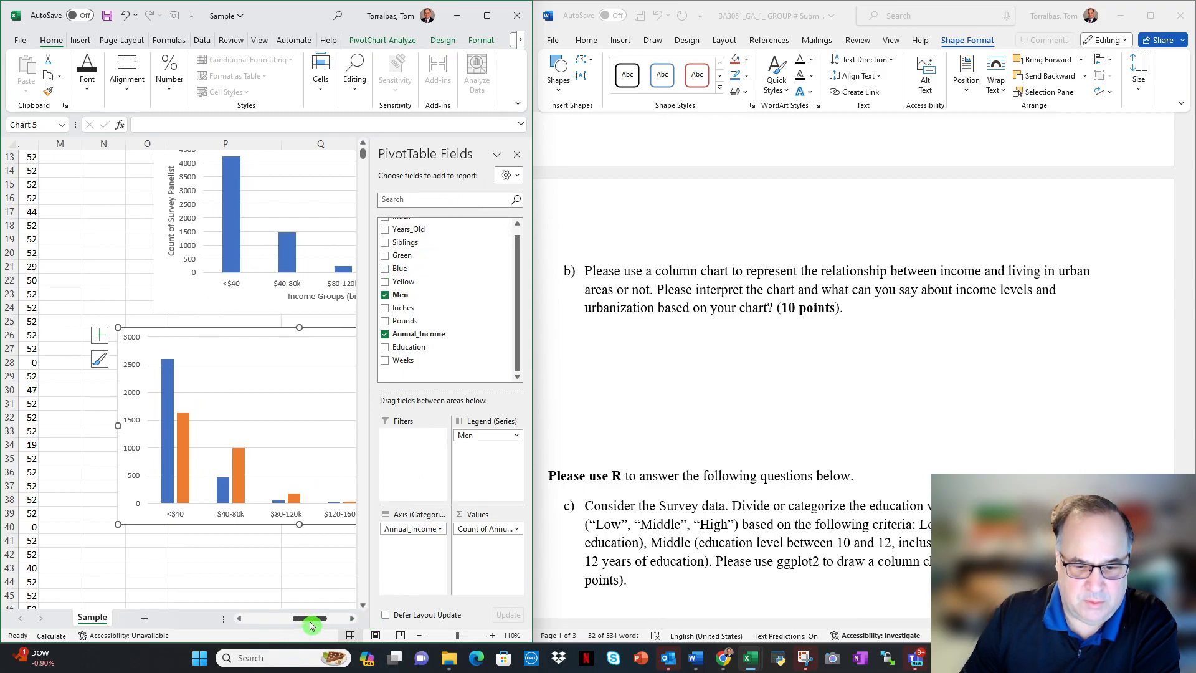
# Widen the Excel window and add a title above the women and men income chart.
pyautogui.moveTo(533, 380); pyautogui.dragTo(601, 385)
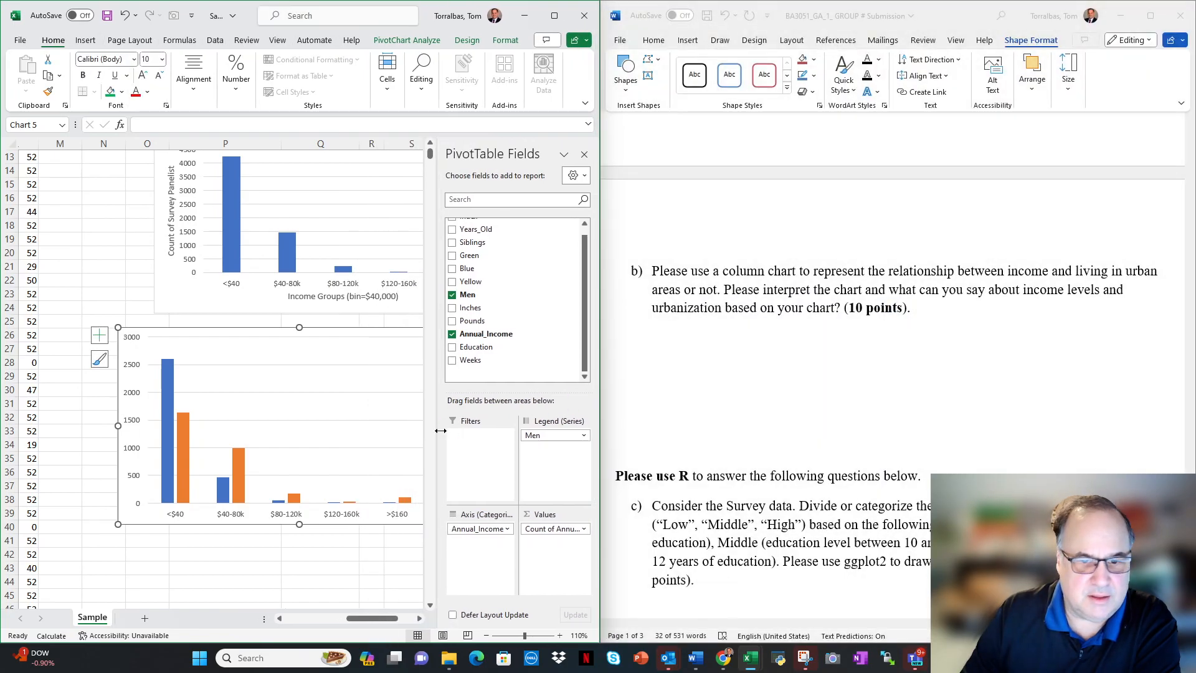
pyautogui.moveTo(373, 619); pyautogui.dragTo(405, 623)
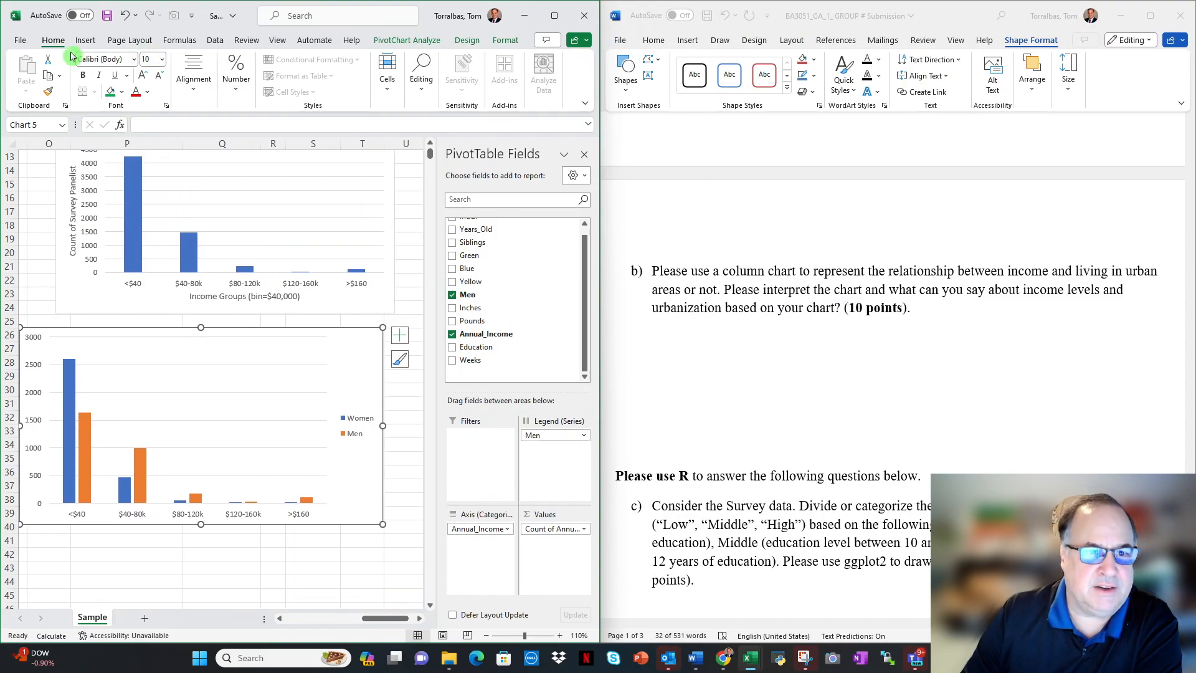
pyautogui.click(466, 40)
pyautogui.click(45, 92)
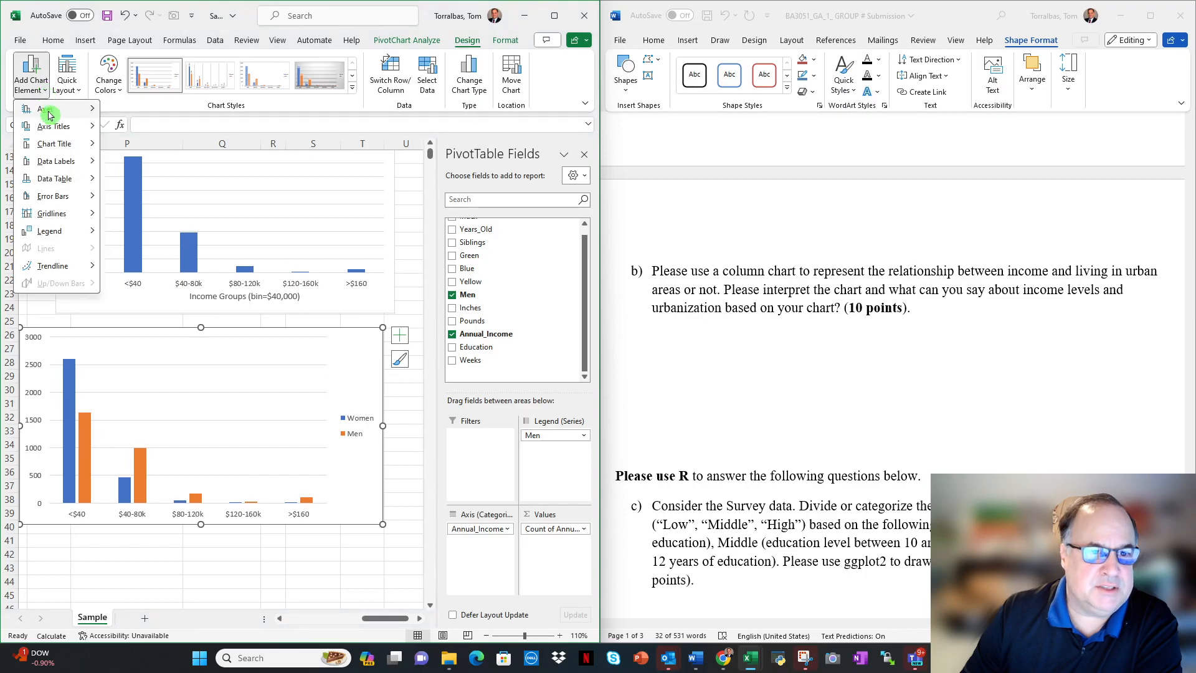
pyautogui.moveTo(55, 147)
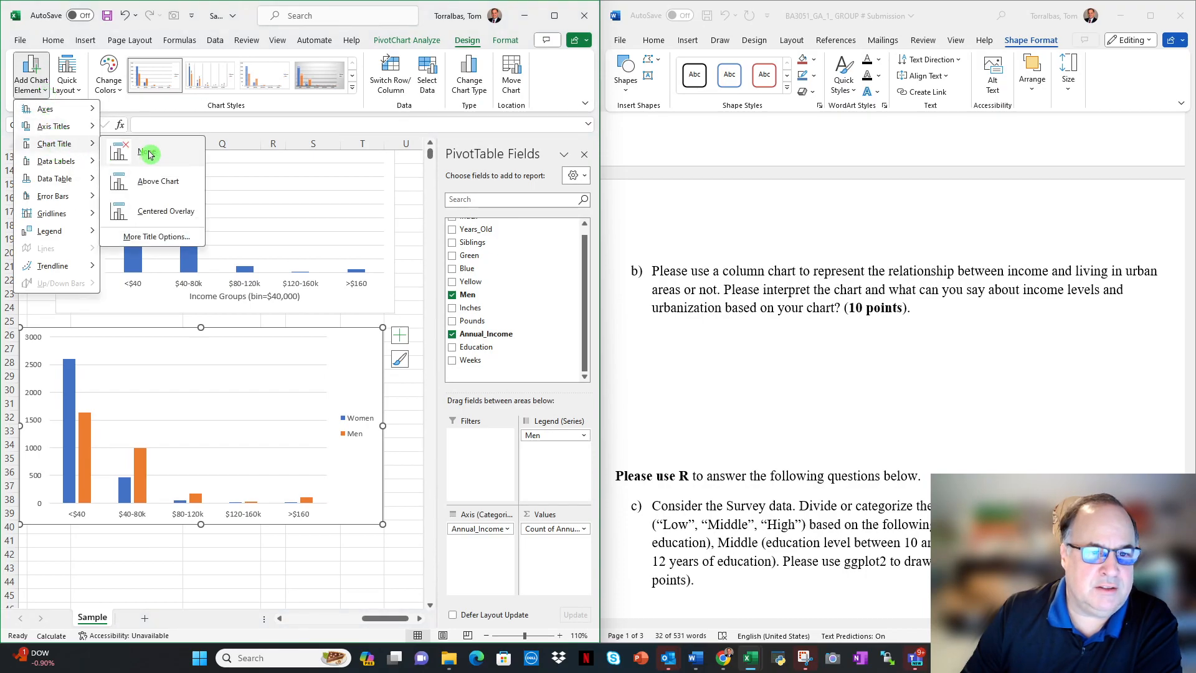
pyautogui.click(151, 181)
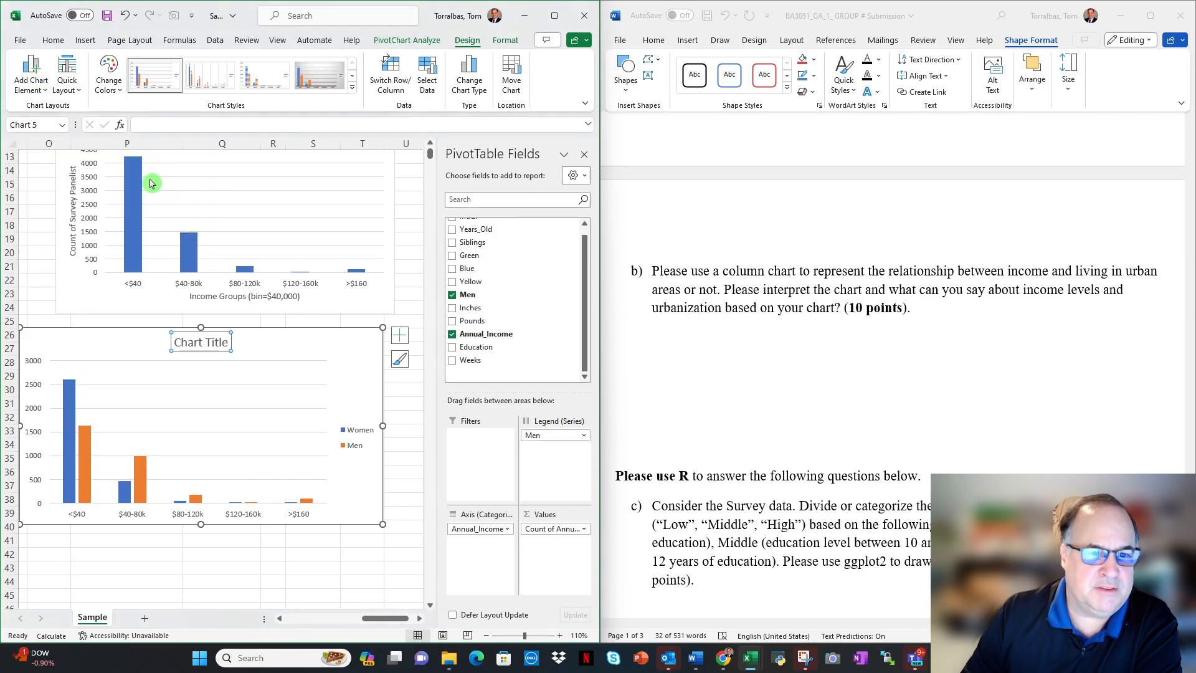
# Add primary horizontal and primary vertical axis titles to the women and men income chart.
pyautogui.click(46, 95)
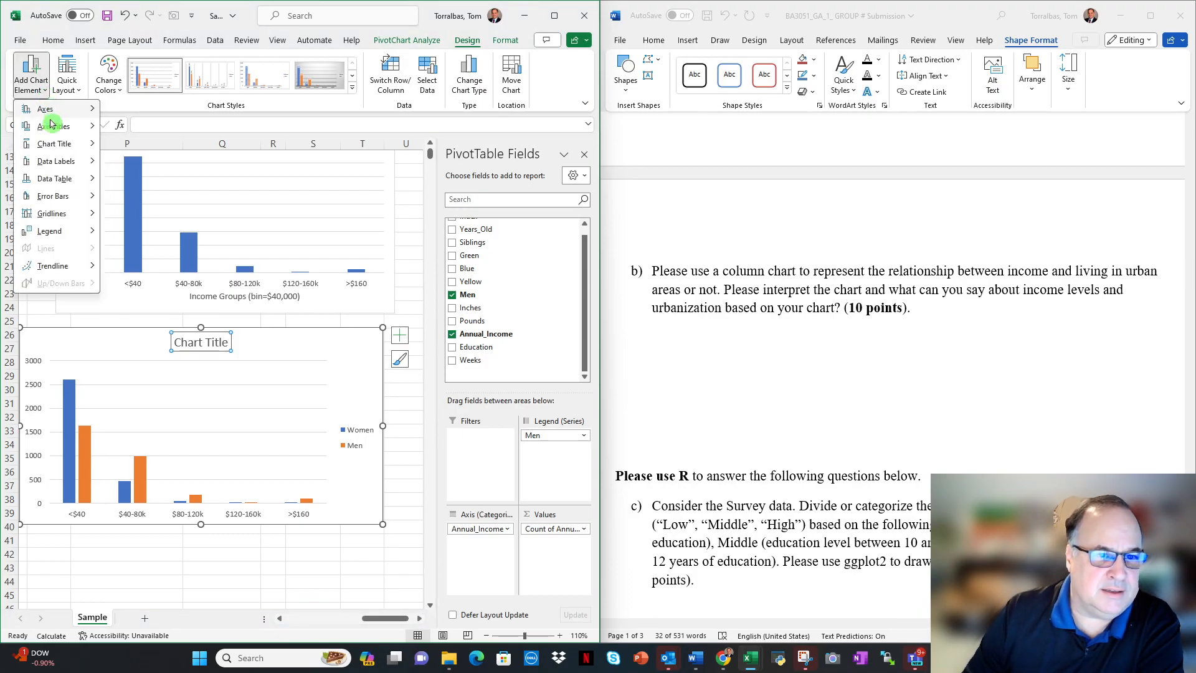
pyautogui.moveTo(49, 127)
pyautogui.click(154, 138)
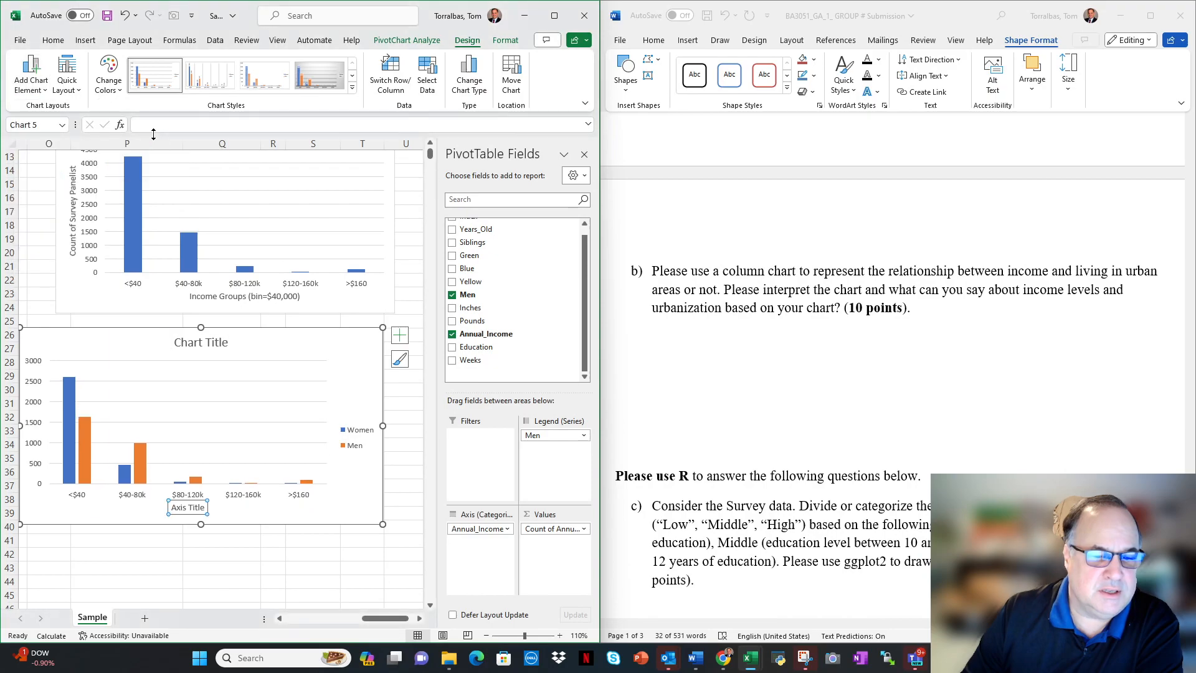
pyautogui.click(47, 90)
pyautogui.moveTo(55, 131)
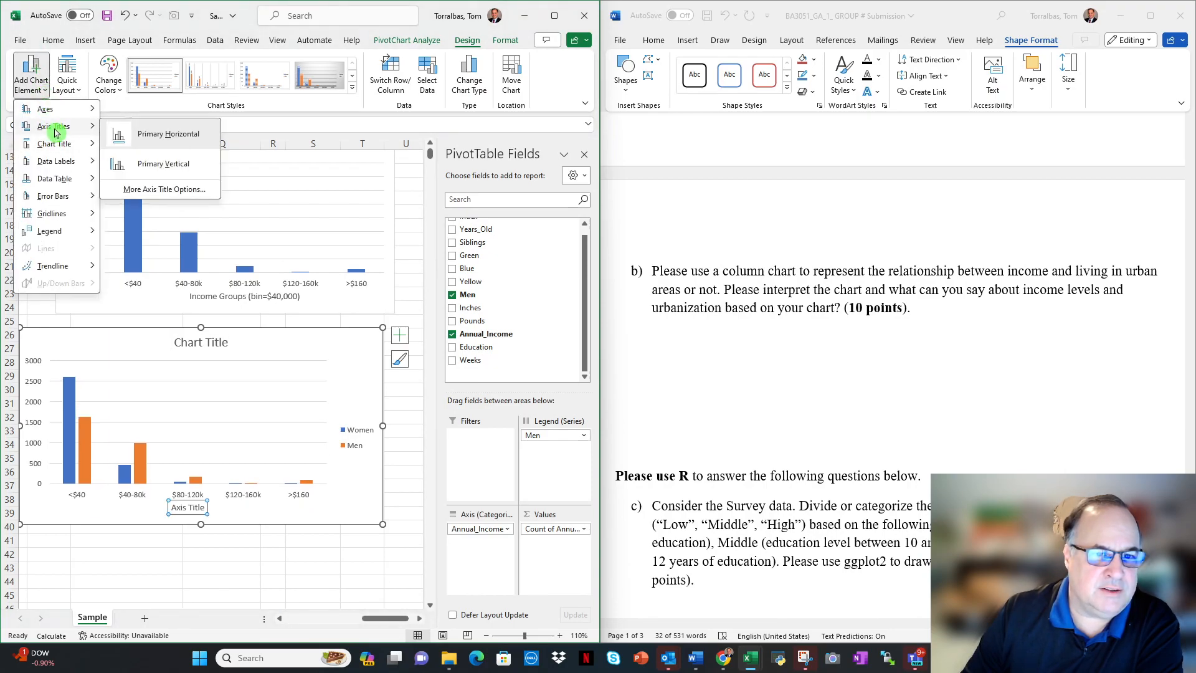
pyautogui.click(159, 164)
# Change the chart type to 100% Stacked Column and switch its rows and columns so women and men form the categories.
pyautogui.click(201, 342)
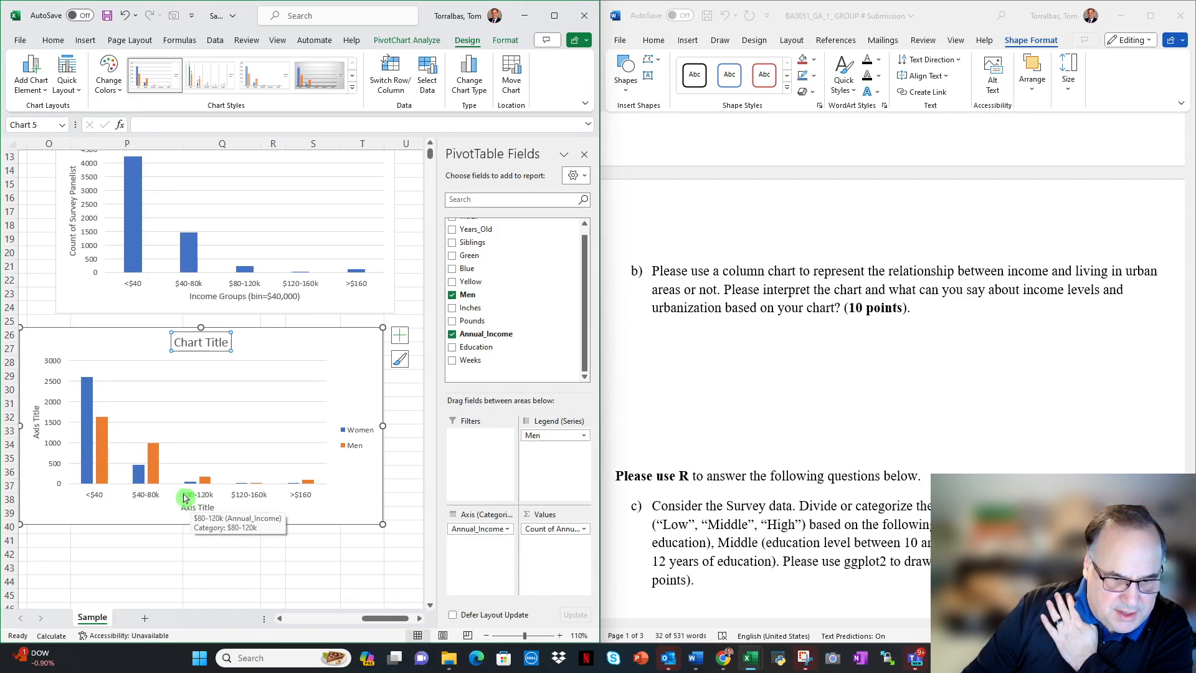
pyautogui.click(89, 432)
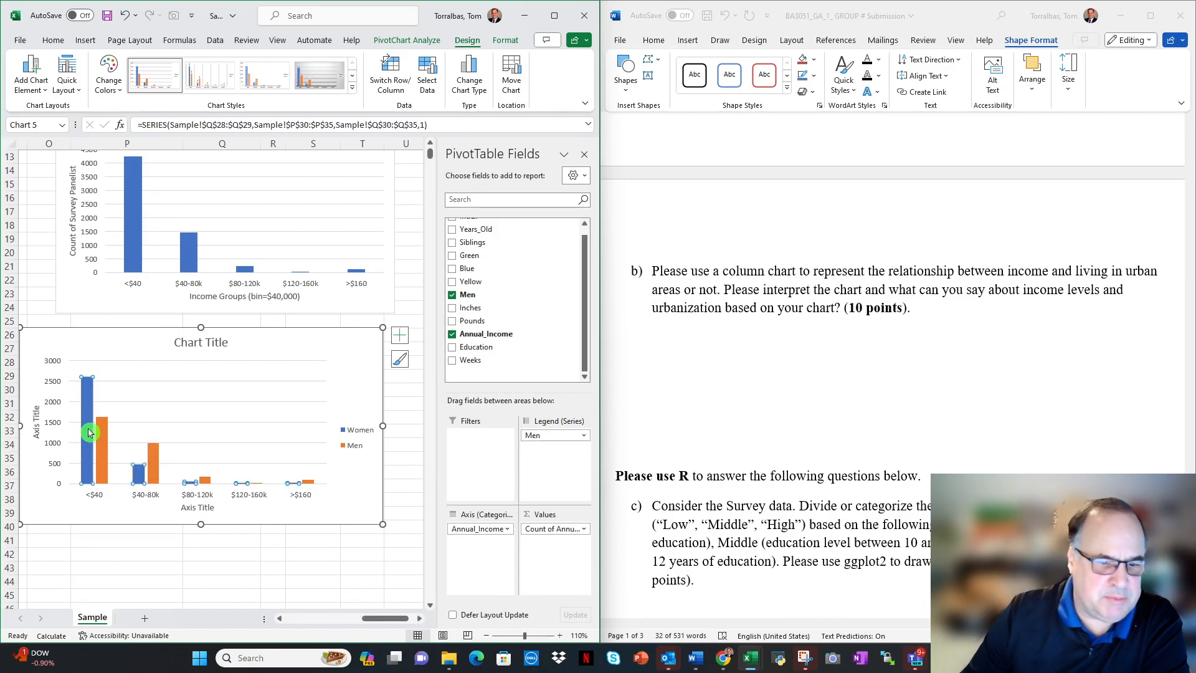
pyautogui.click(259, 344)
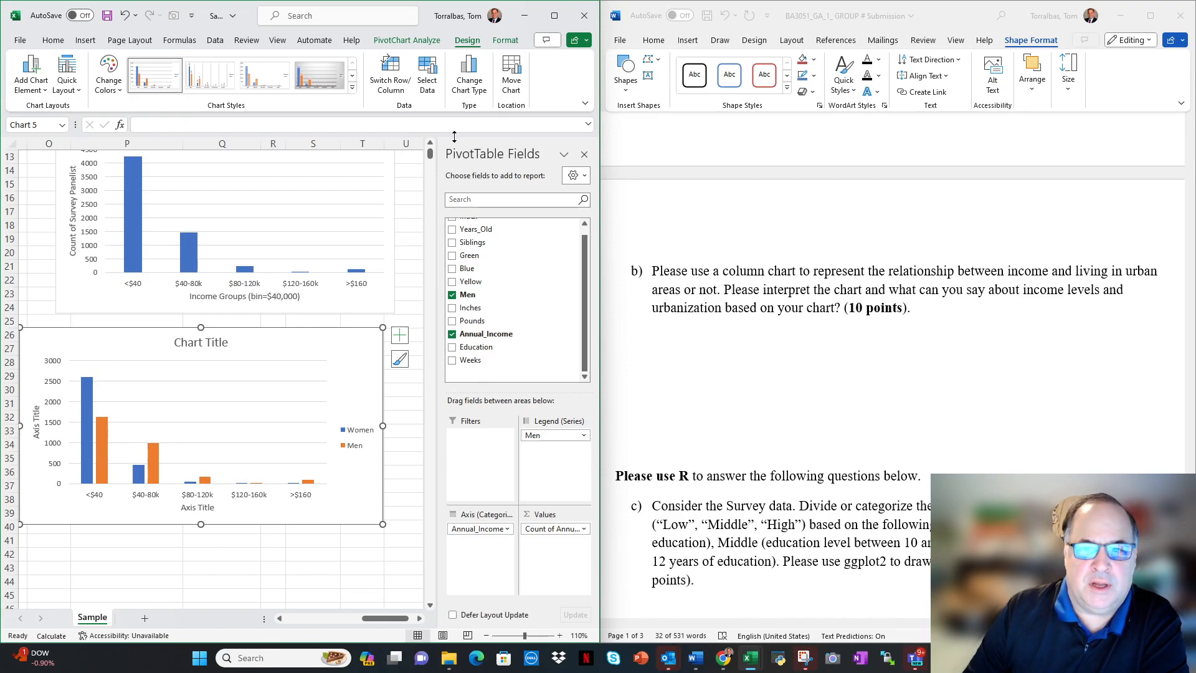
pyautogui.click(469, 76)
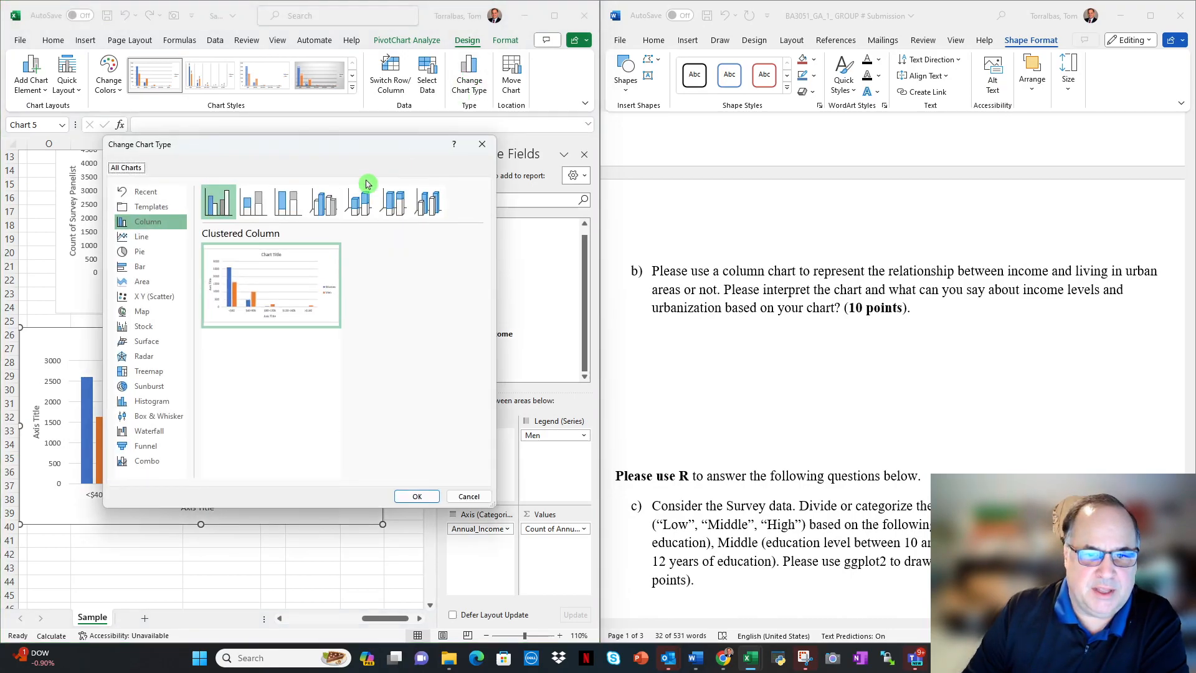
pyautogui.click(289, 212)
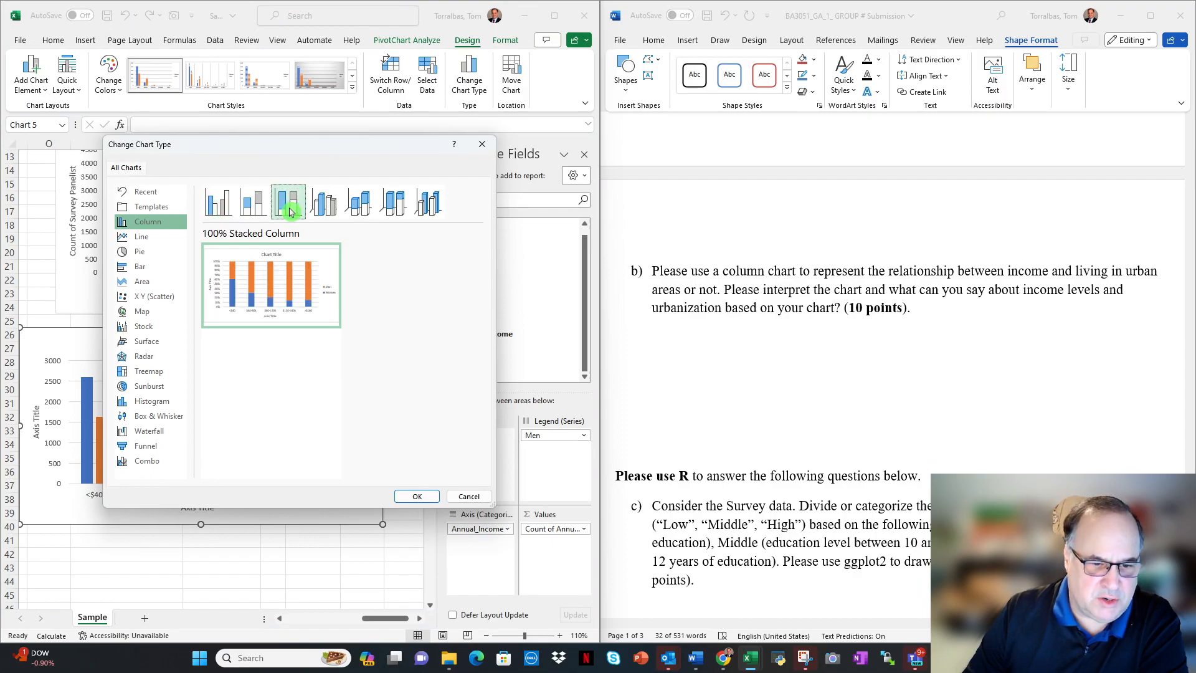
pyautogui.click(414, 494)
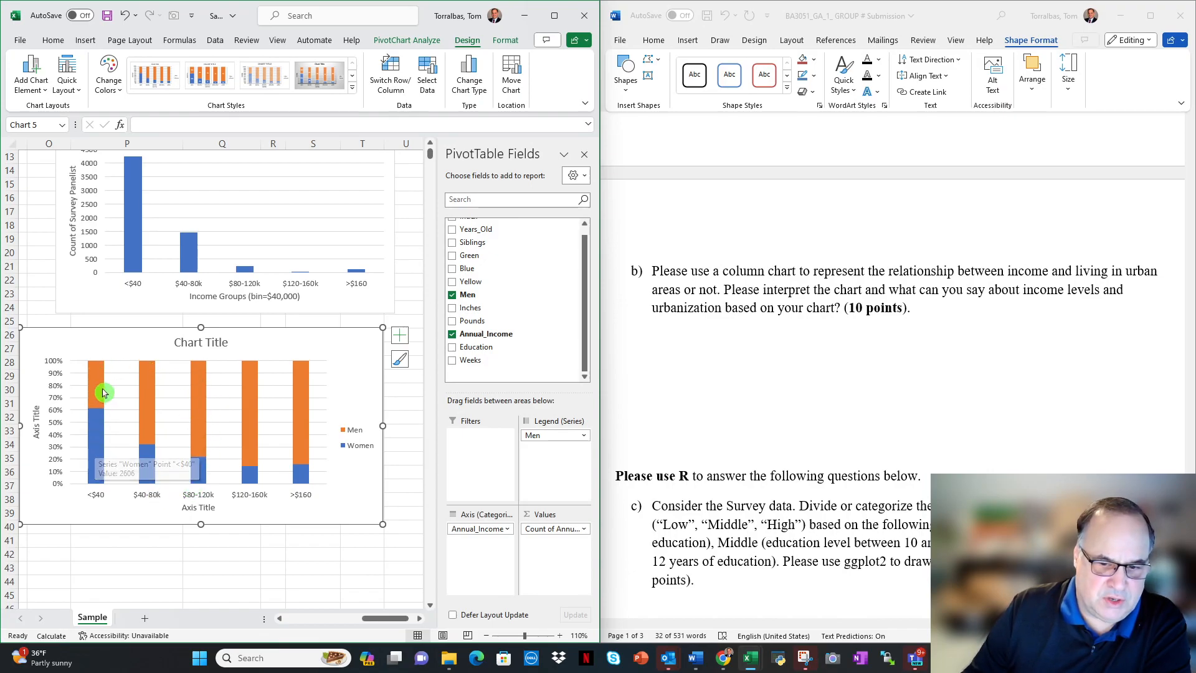
pyautogui.moveTo(104, 392)
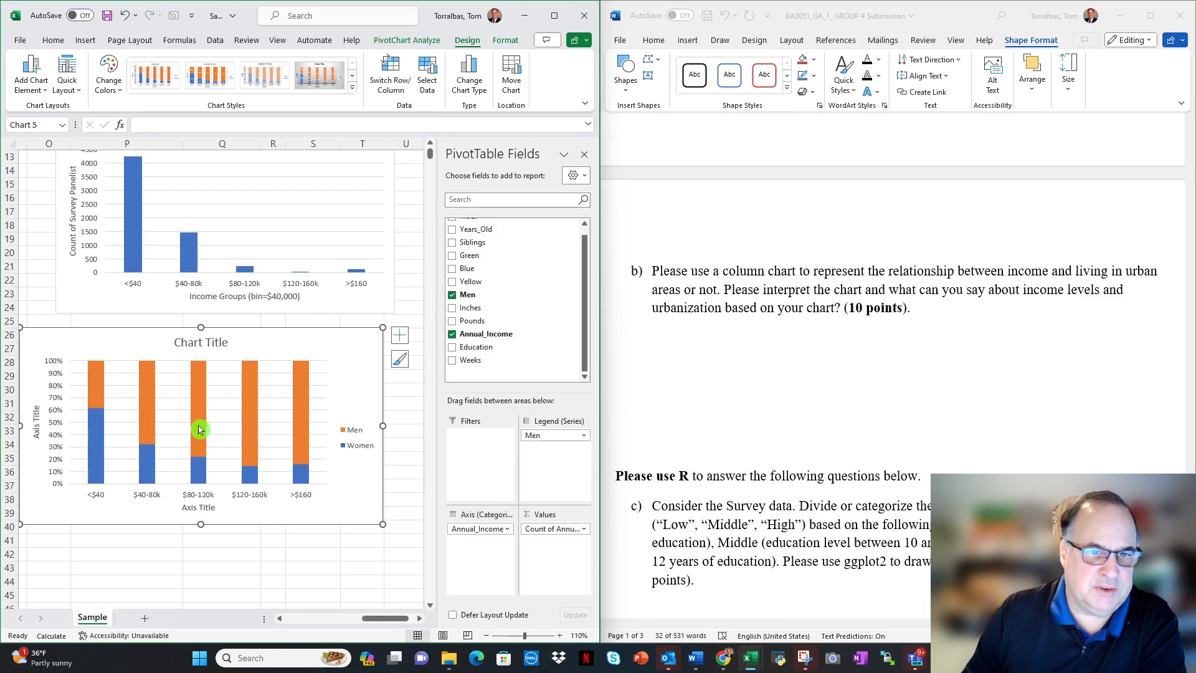
pyautogui.click(391, 70)
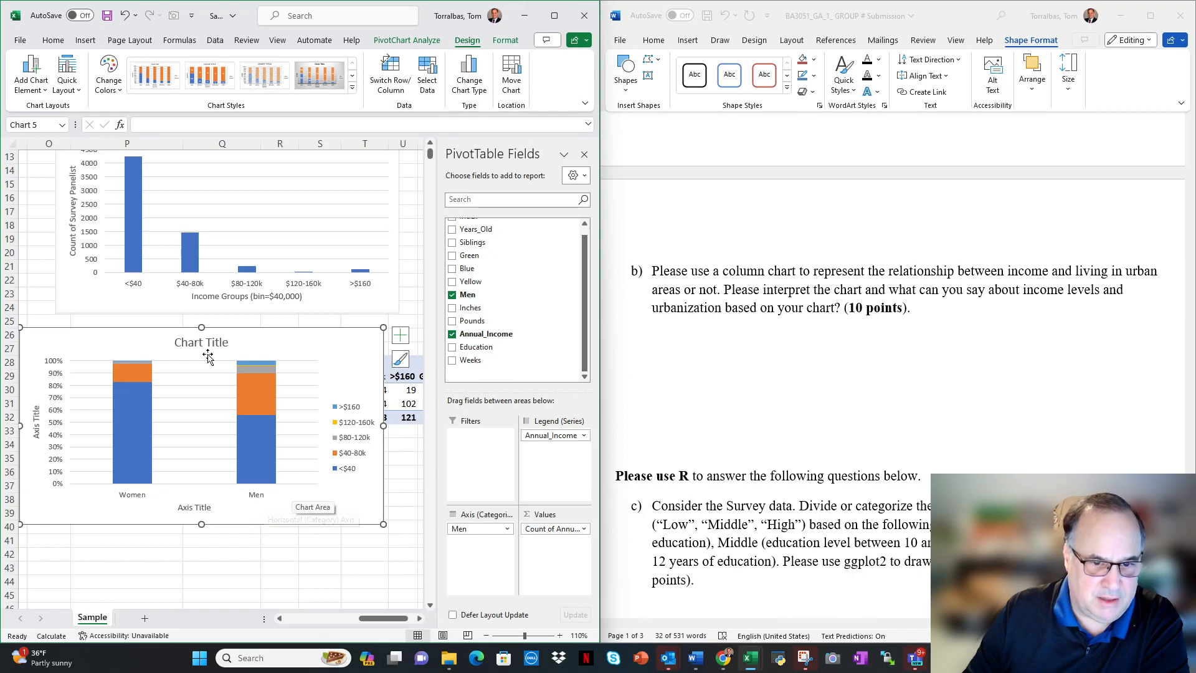
# Replace the placeholder chart title with "Income for Men vs Women (by %)".
pyautogui.click(175, 343)
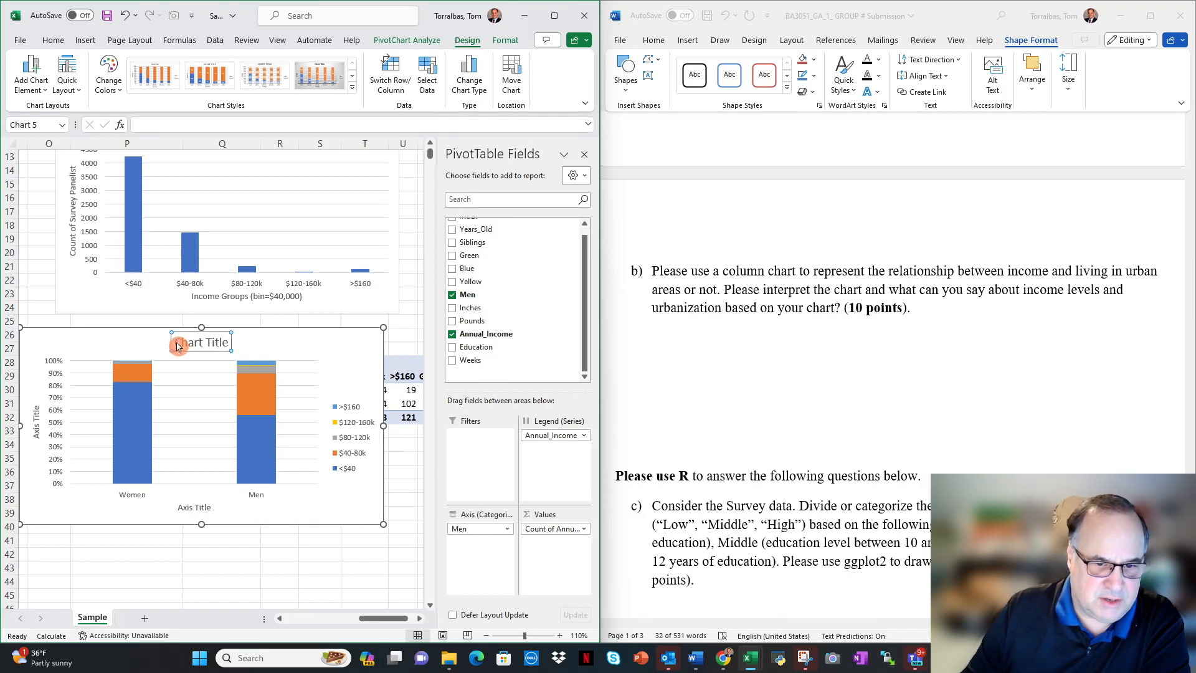
pyautogui.click(177, 347)
pyautogui.moveTo(176, 344); pyautogui.dragTo(190, 347)
pyautogui.click(179, 347)
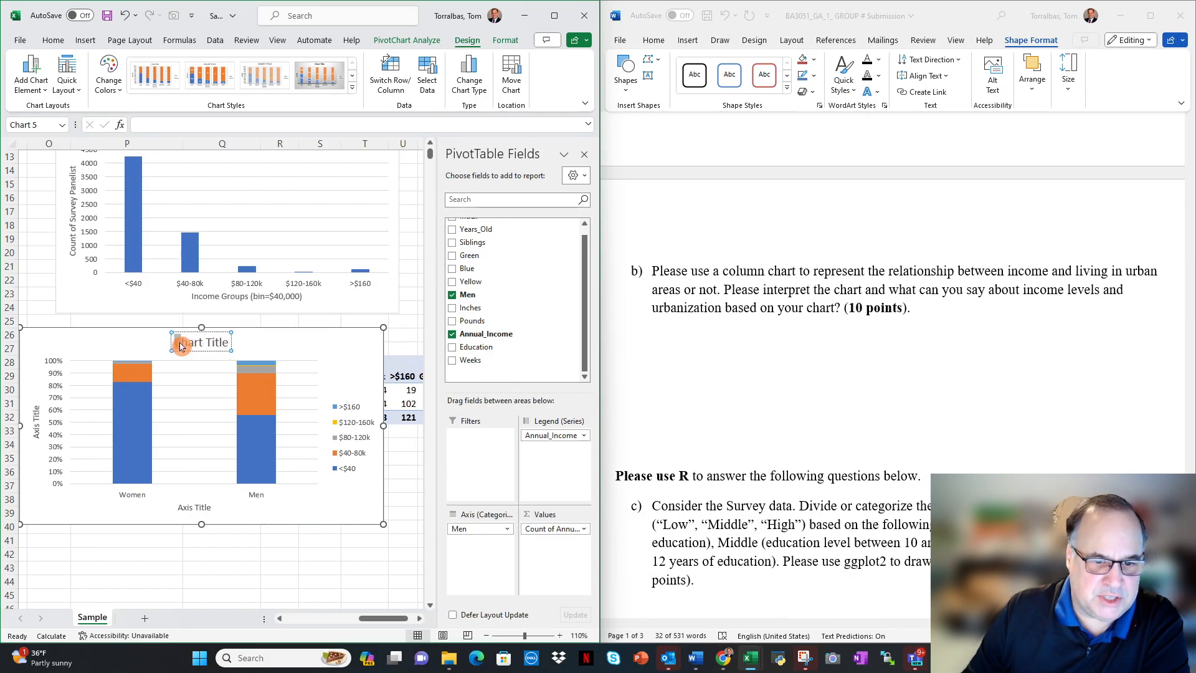
pyautogui.moveTo(178, 347); pyautogui.dragTo(228, 344)
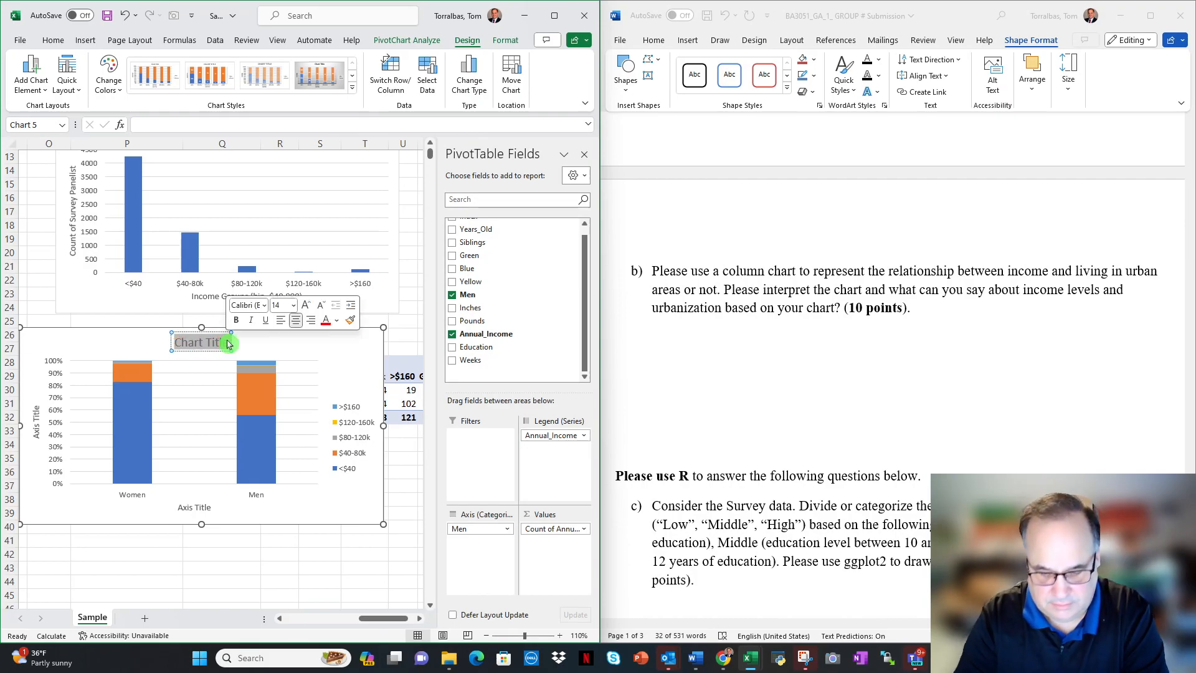
pyautogui.write('Income')
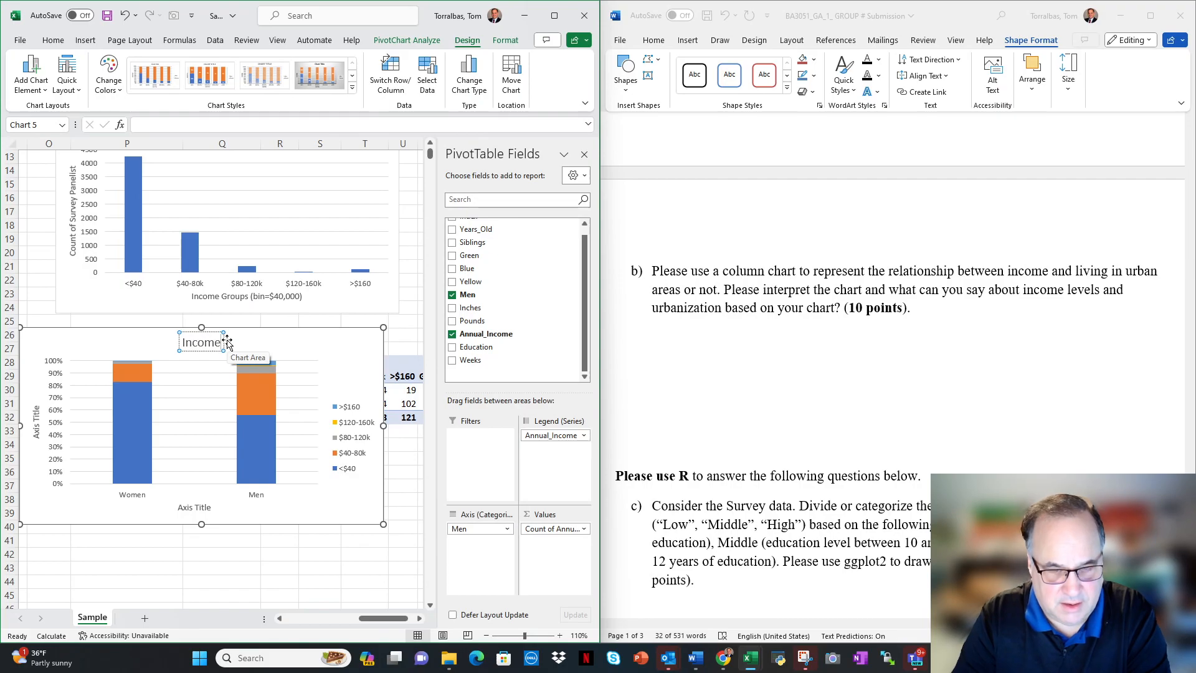
pyautogui.write(' for Me')
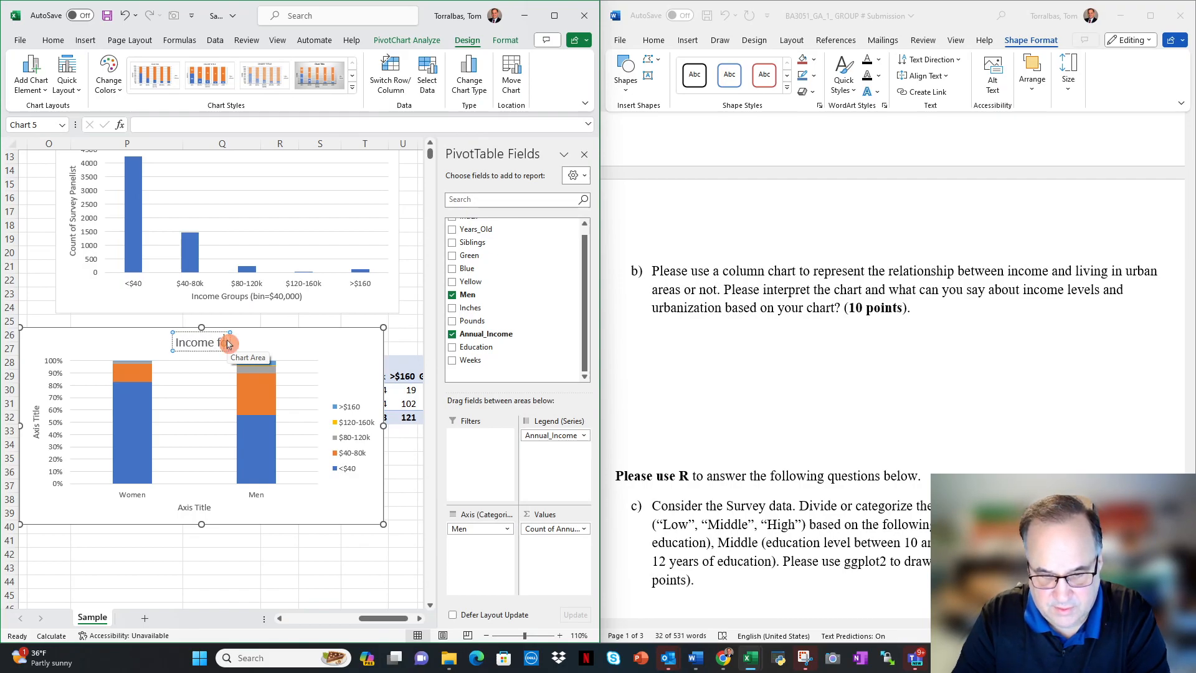
pyautogui.write('n')
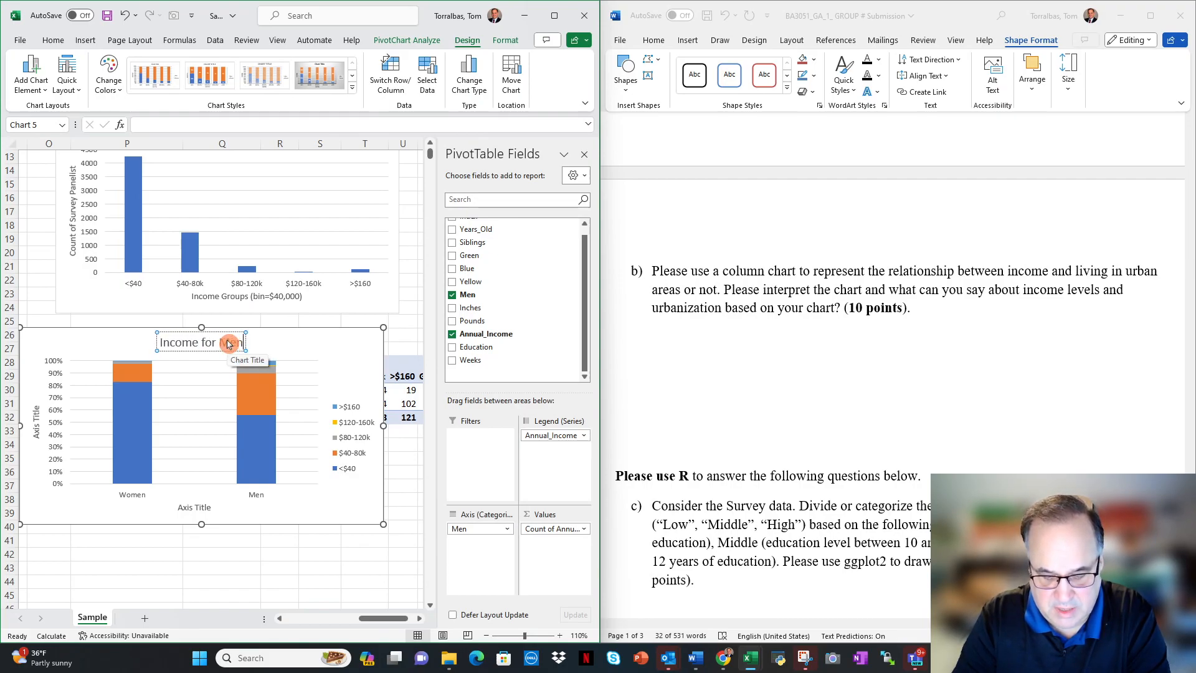
pyautogui.write(' vs Wom')
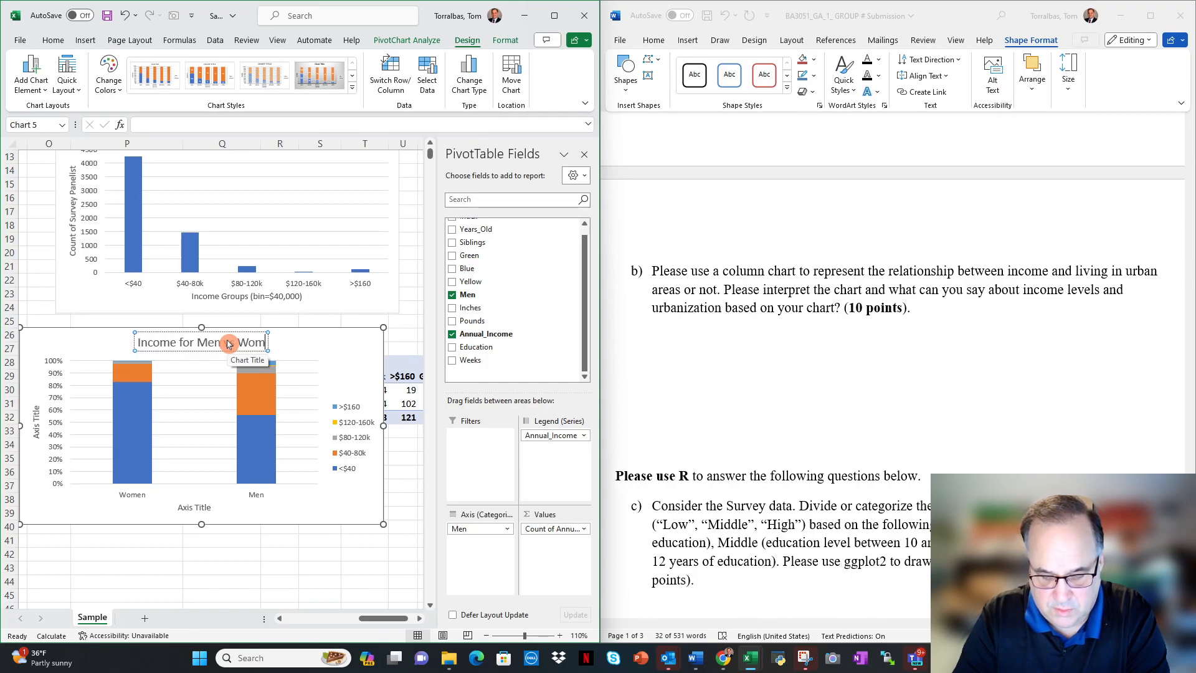
pyautogui.write('en (by')
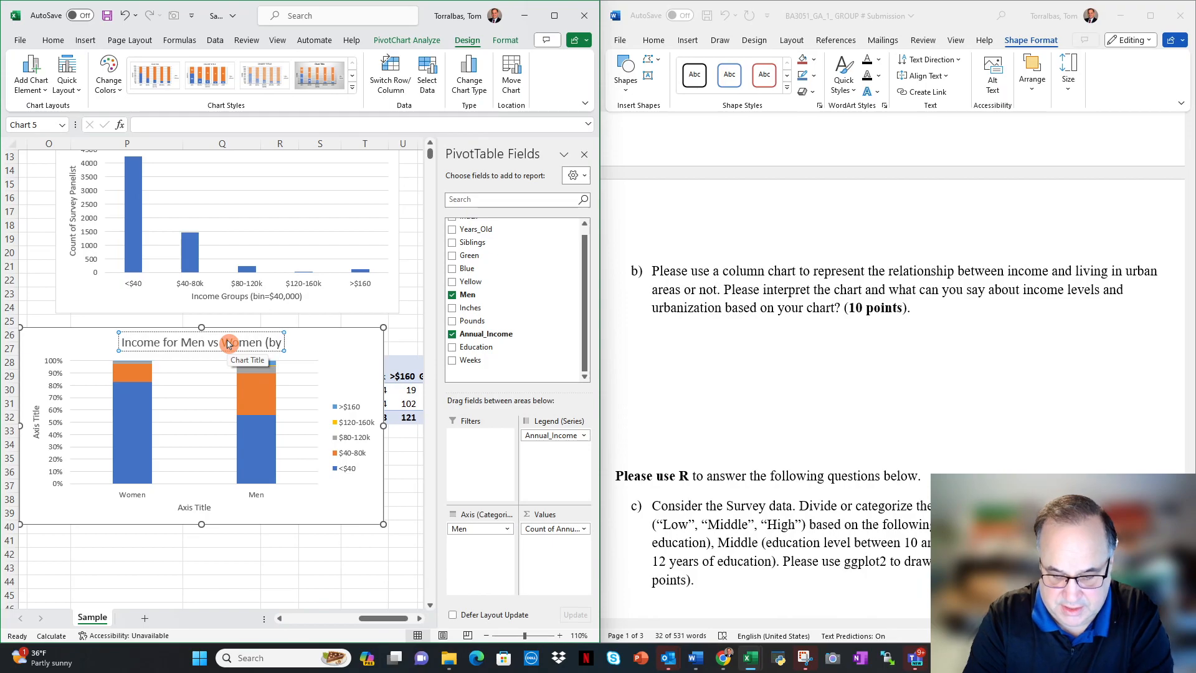
pyautogui.write(' %)')
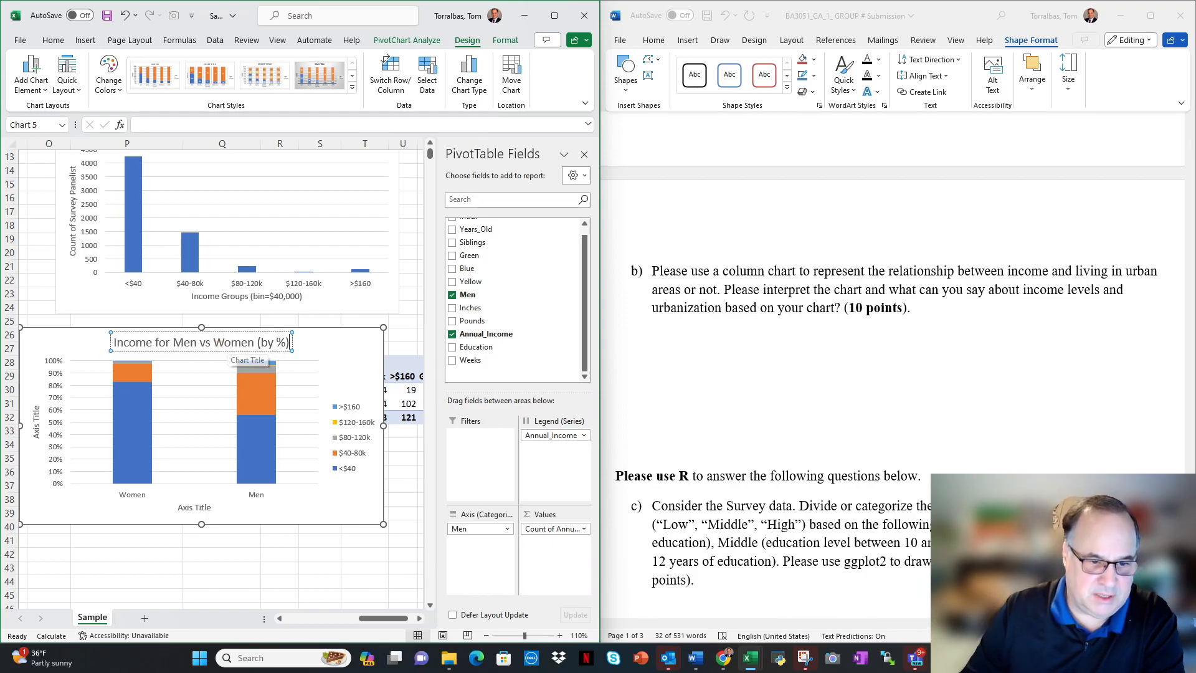
# Title the women and men chart's vertical axis "Percent of Total" and its horizontal axis "Men vs Women".
pyautogui.click(36, 430)
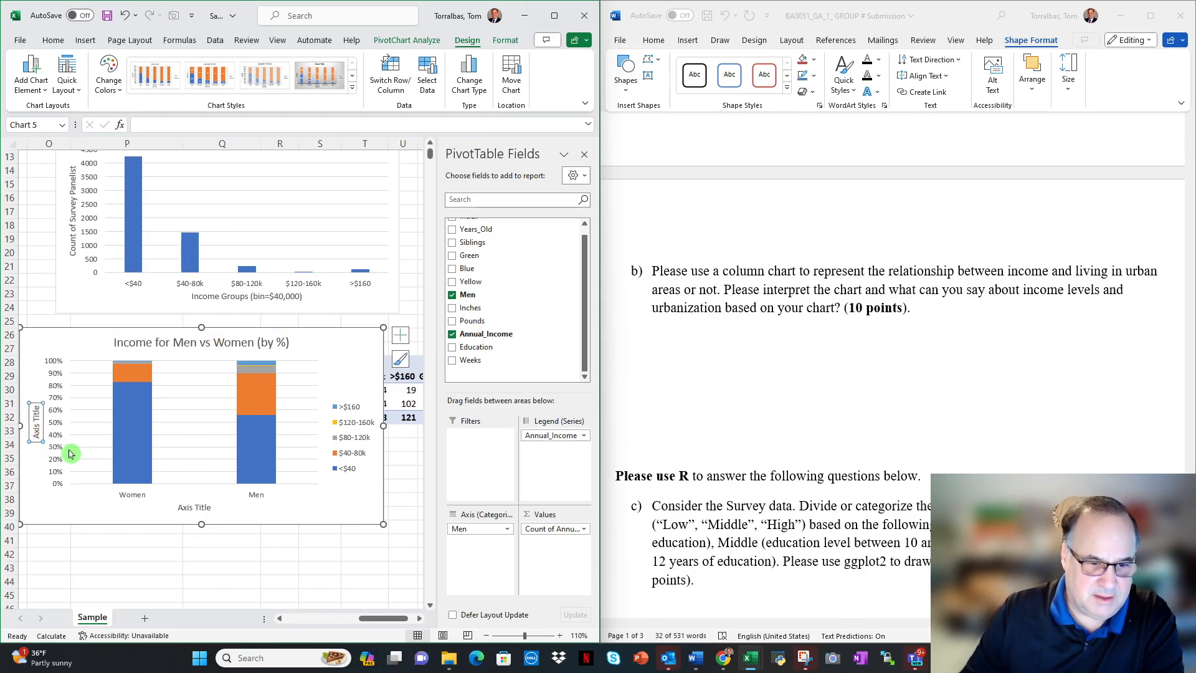
pyautogui.write('Percent')
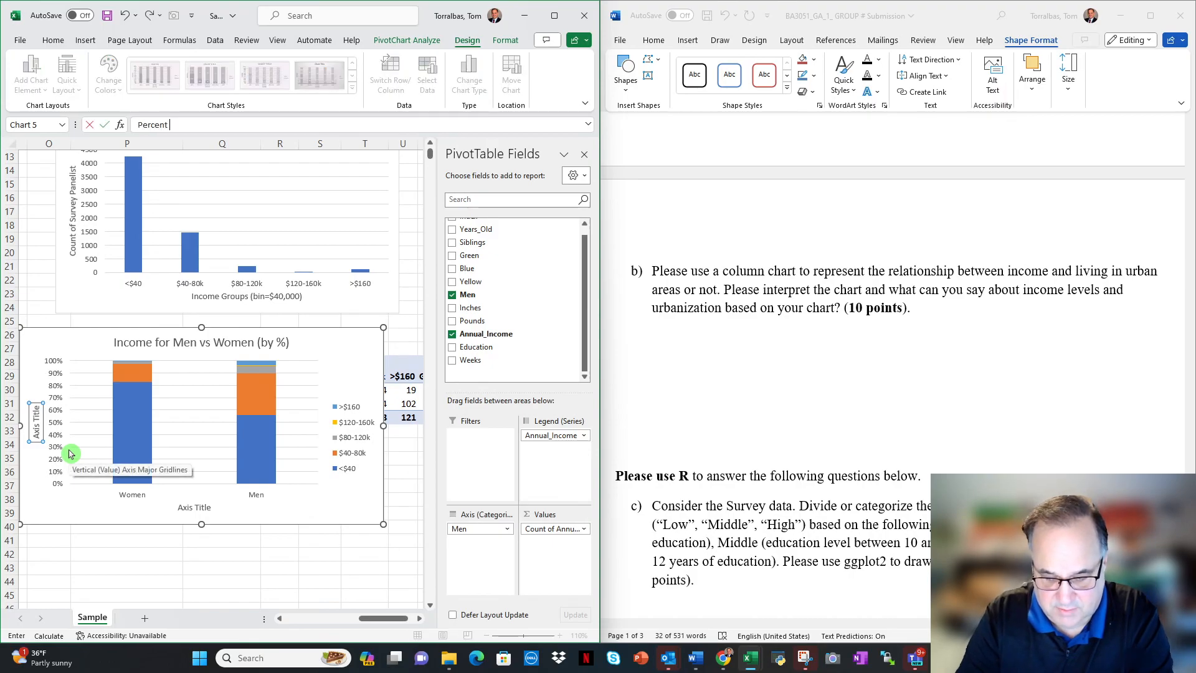
pyautogui.write(' of Total')
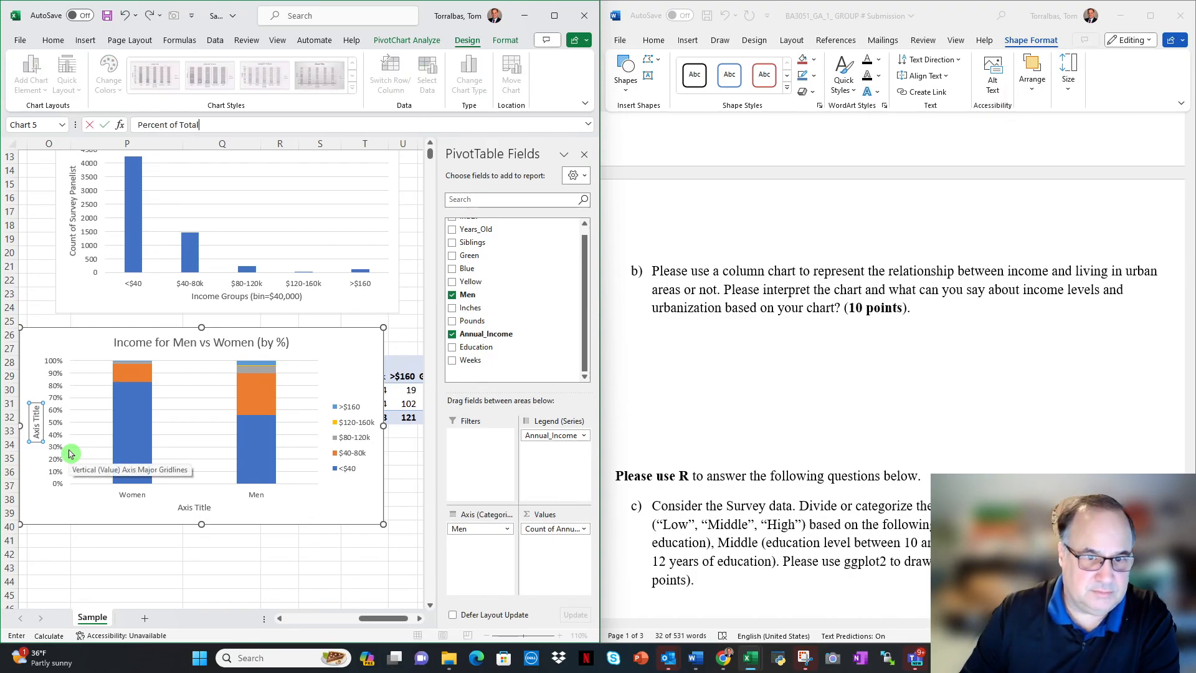
pyautogui.click(200, 510)
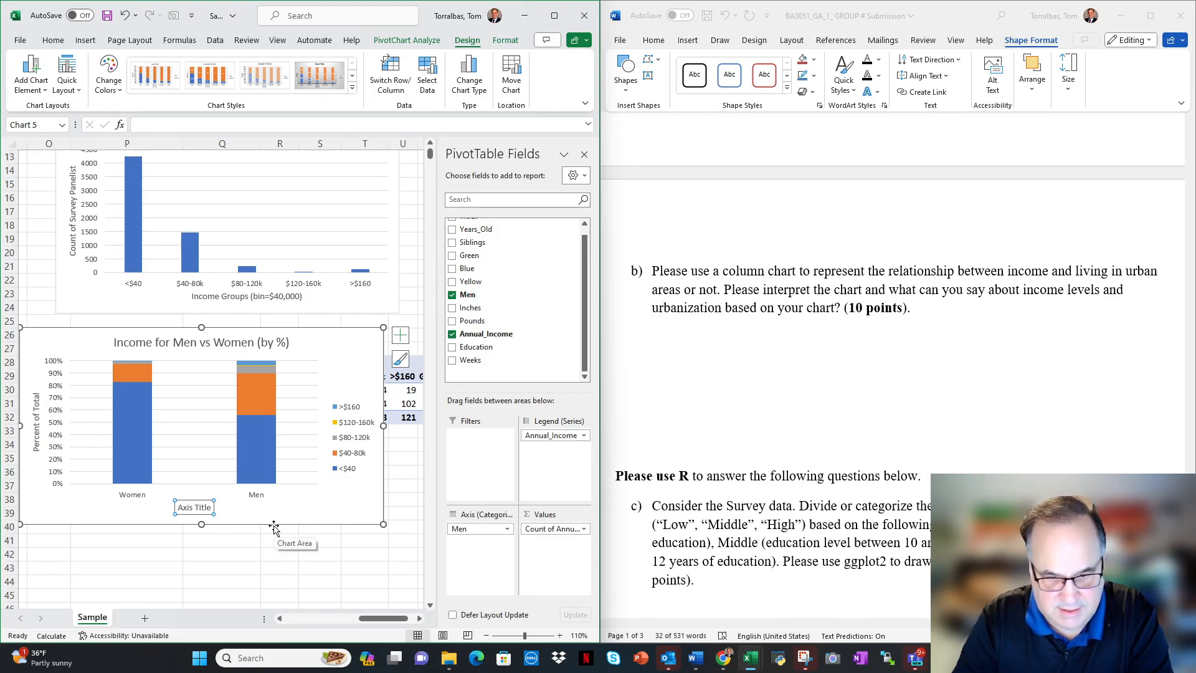
pyautogui.write('Men vs')
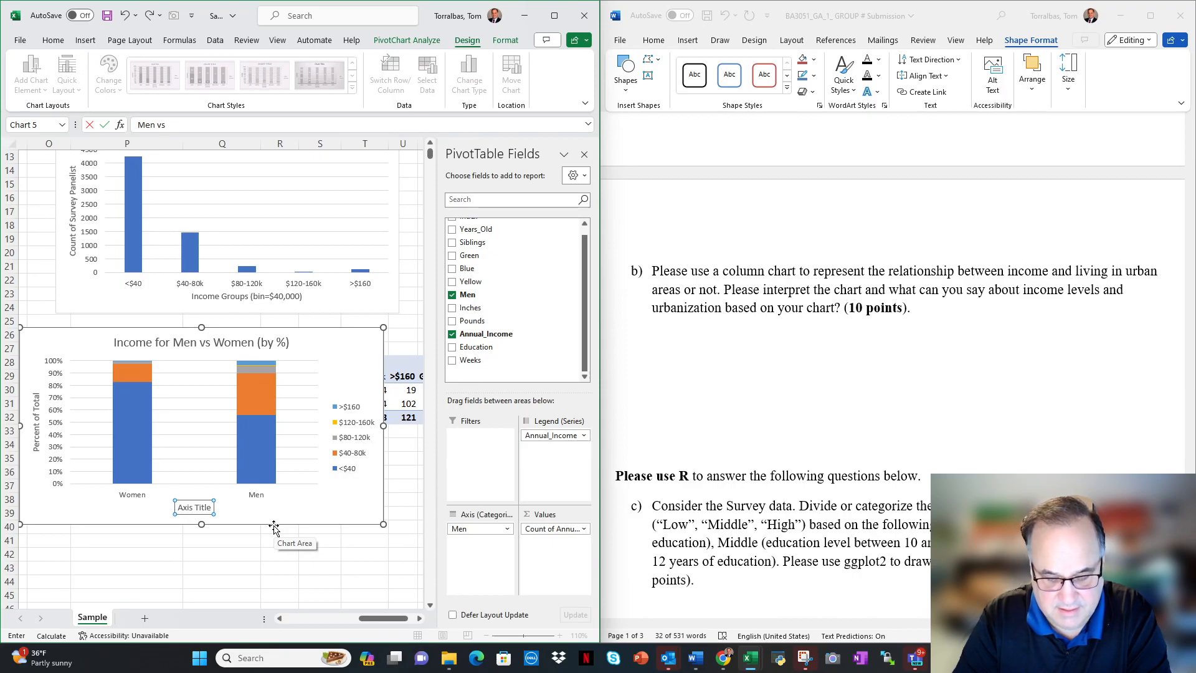
pyautogui.write(' Women')
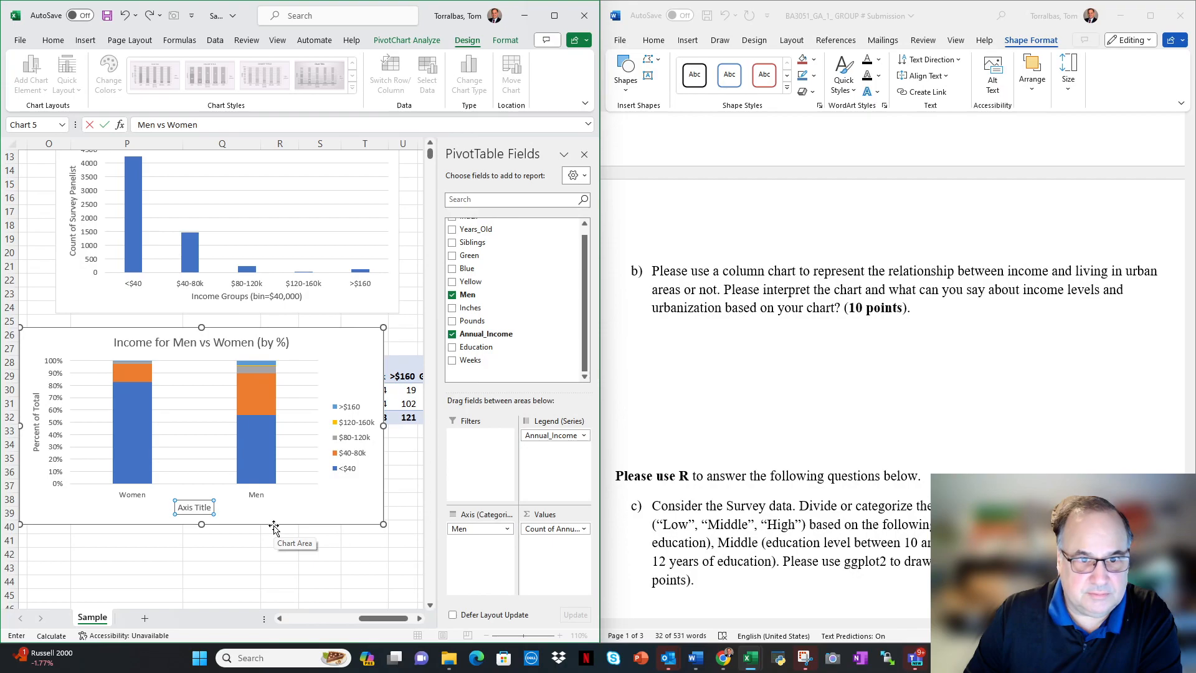
pyautogui.click(281, 541)
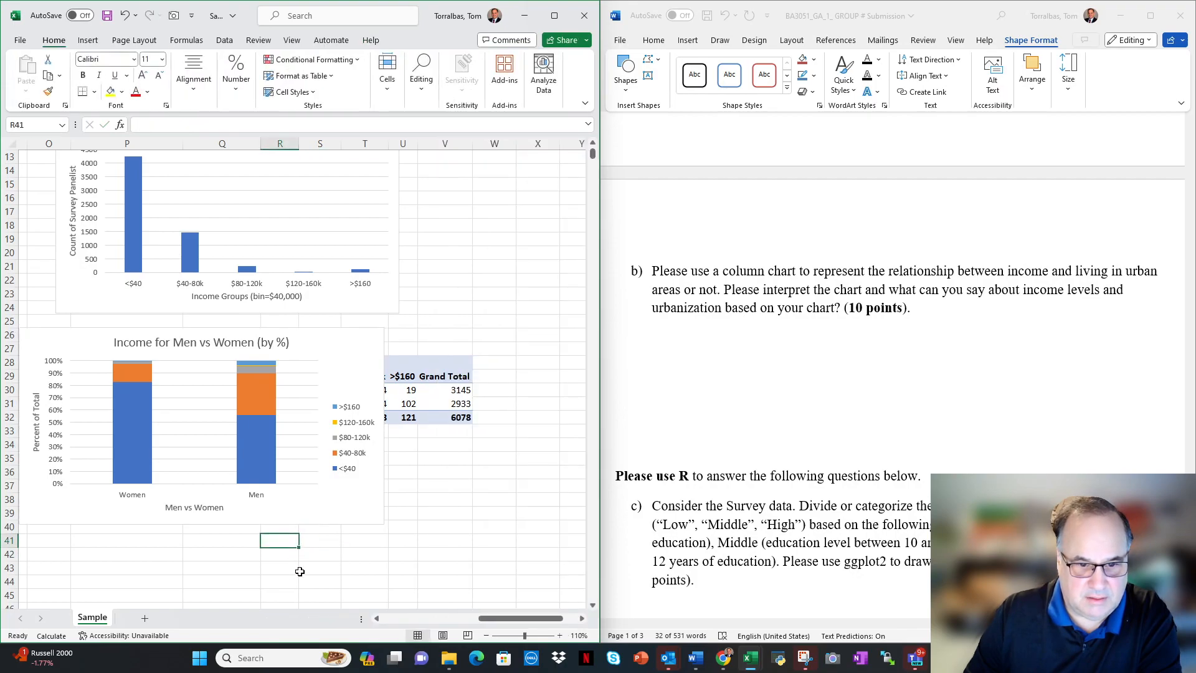
# Copy the finished chart into the Word document under question b as a picture and set its wrapping to In Front of Text.
pyautogui.click(360, 523)
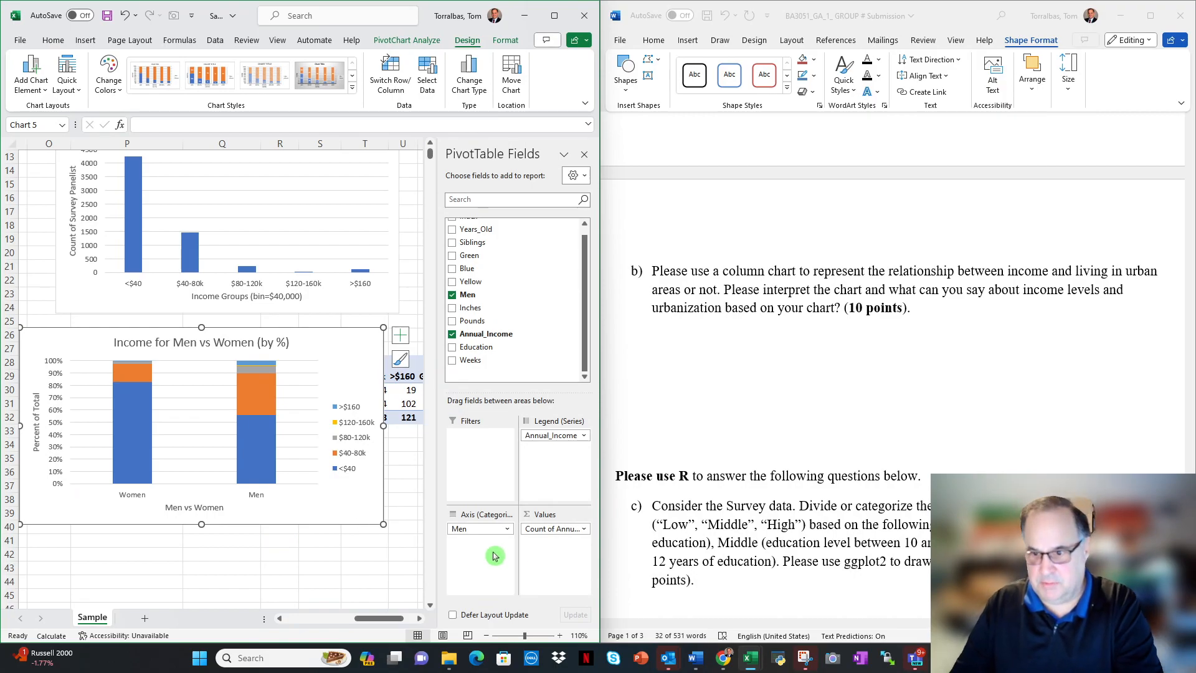
pyautogui.click(715, 385)
pyautogui.rightClick(715, 384)
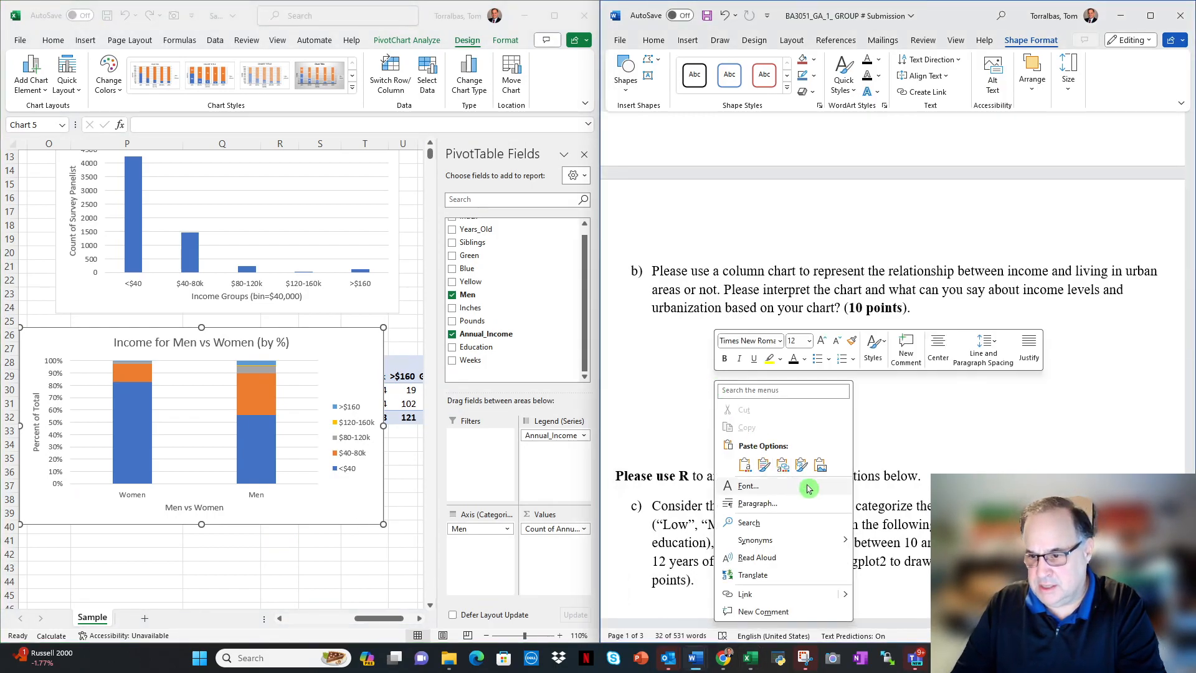
pyautogui.click(773, 414)
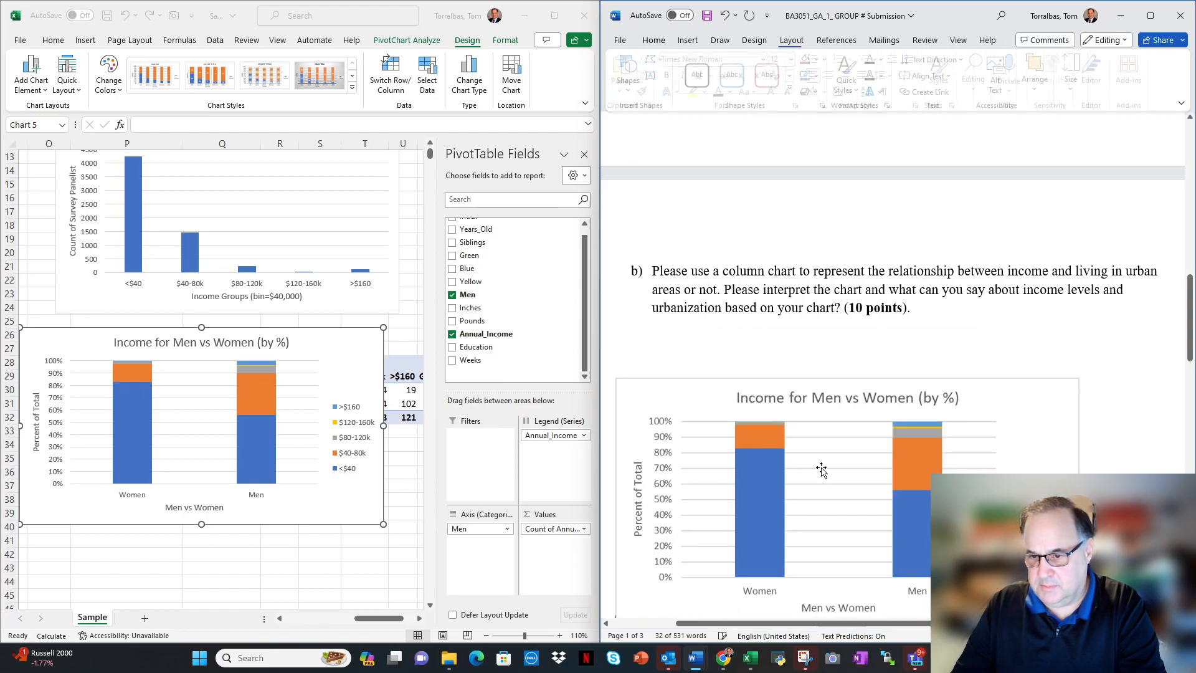
pyautogui.click(1010, 421)
pyautogui.click(1096, 387)
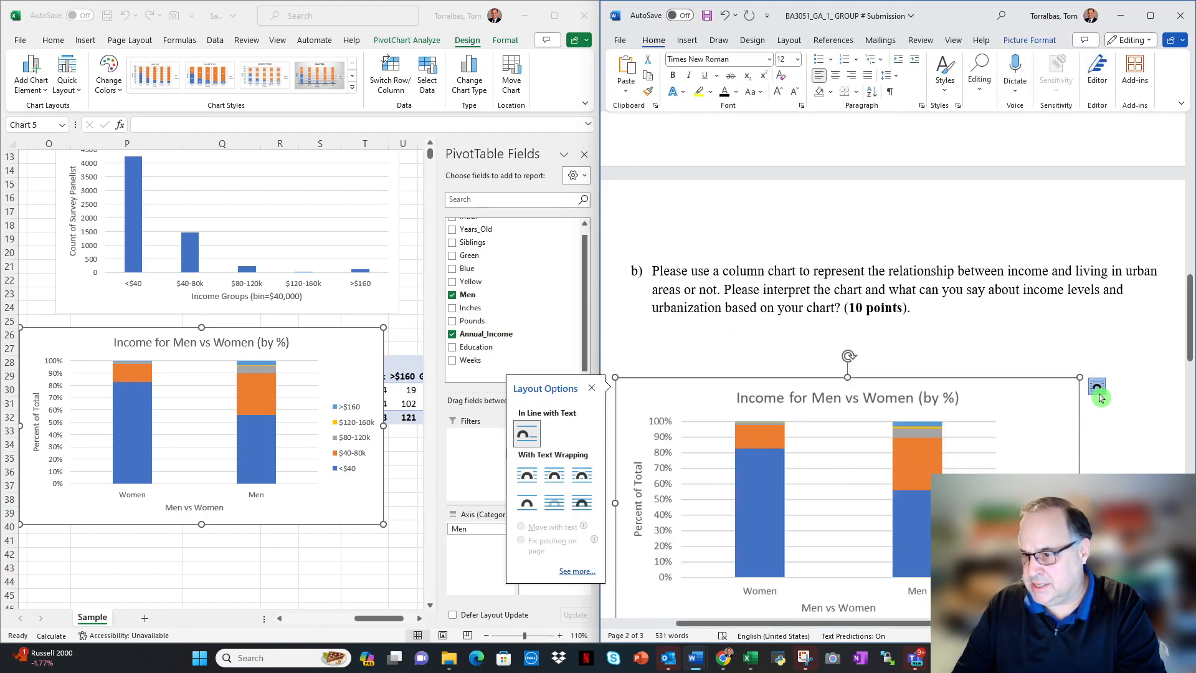
pyautogui.click(581, 503)
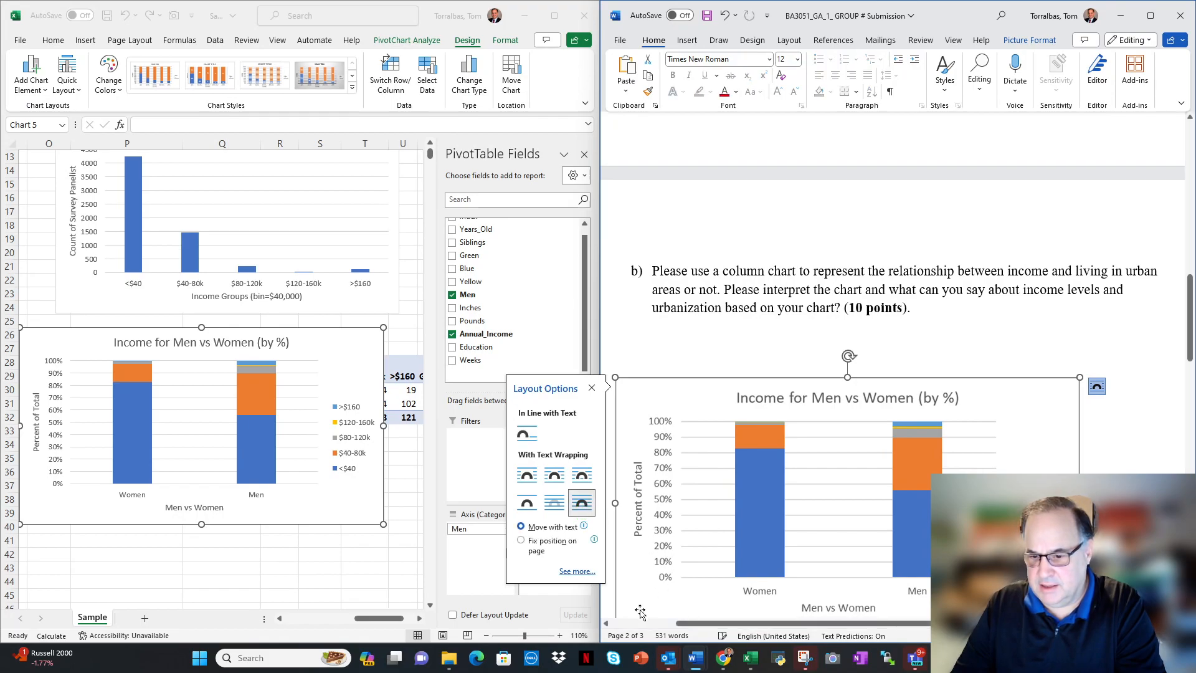
# Shrink the pasted chart picture and move it directly beneath the question b text.
pyautogui.scroll(-3, 734, 500)
pyautogui.moveTo(643, 528); pyautogui.dragTo(810, 409)
pyautogui.moveTo(898, 379); pyautogui.dragTo(746, 321)
# Add two blank lines below question b and move the chart picture slightly down to leave space under the question.
pyautogui.click(988, 328)
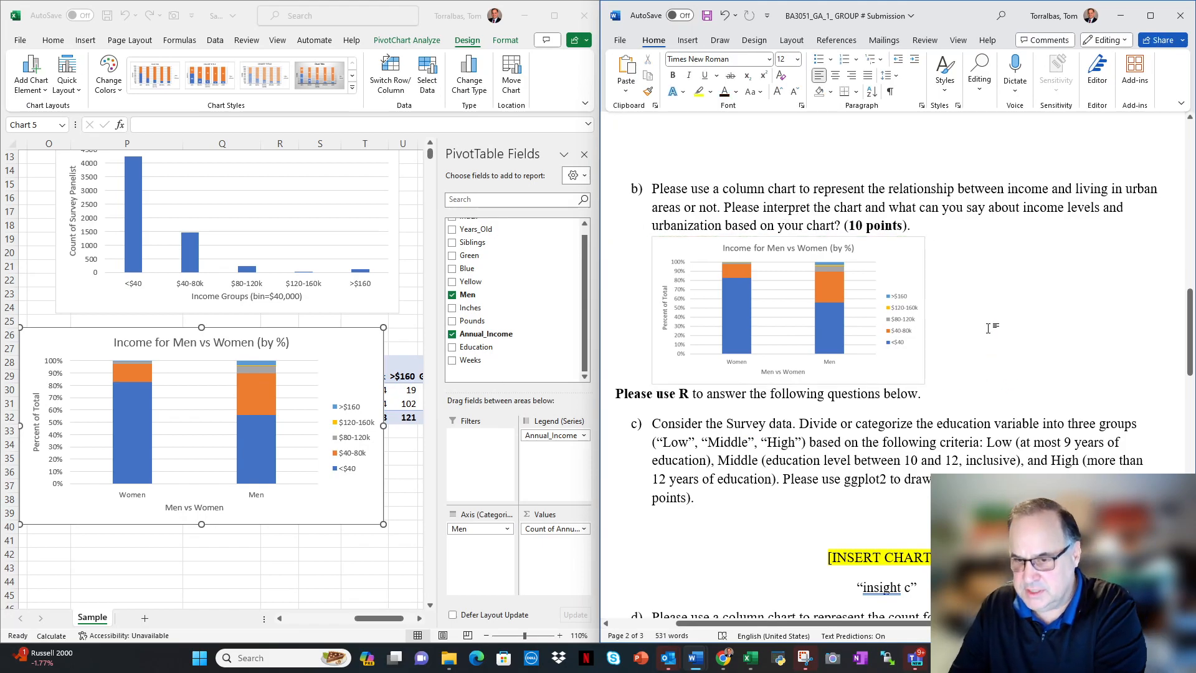
pyautogui.press('Return')
pyautogui.press('Return')
pyautogui.moveTo(835, 383); pyautogui.dragTo(833, 412)
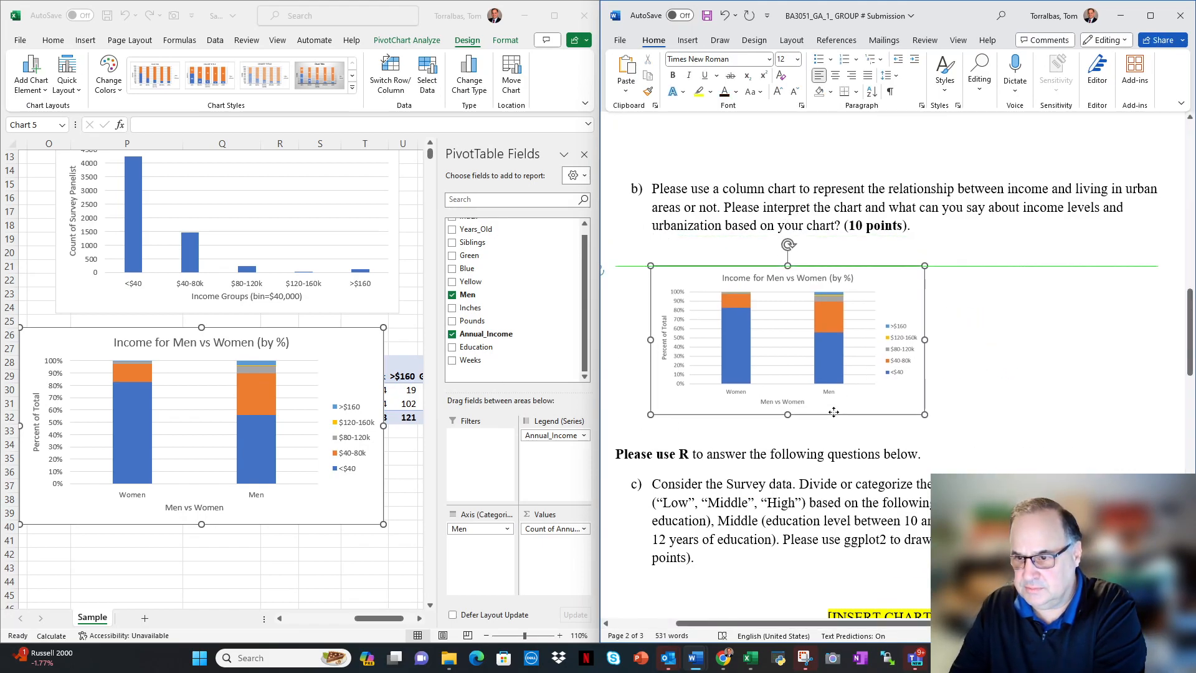
pyautogui.click(996, 416)
# Duplicate the quote text box beside question a's chart by copying and pasting it.
pyautogui.scroll(7, 1002, 407)
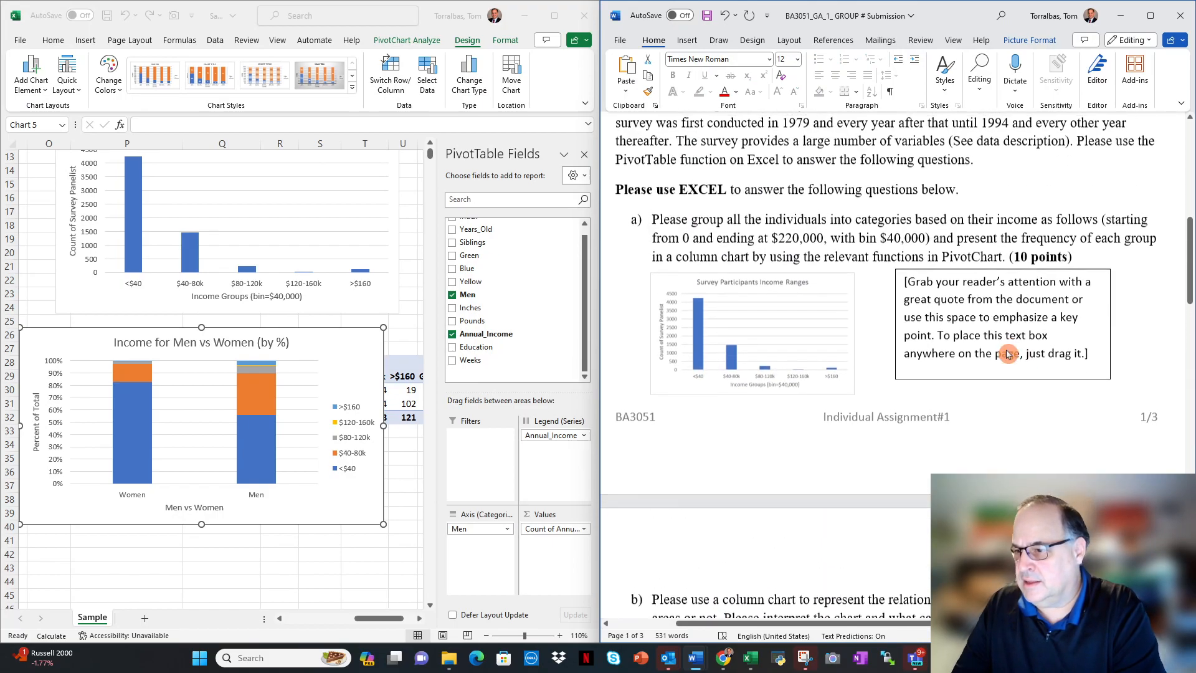
pyautogui.click(1001, 378)
pyautogui.scroll(-1, 1001, 378)
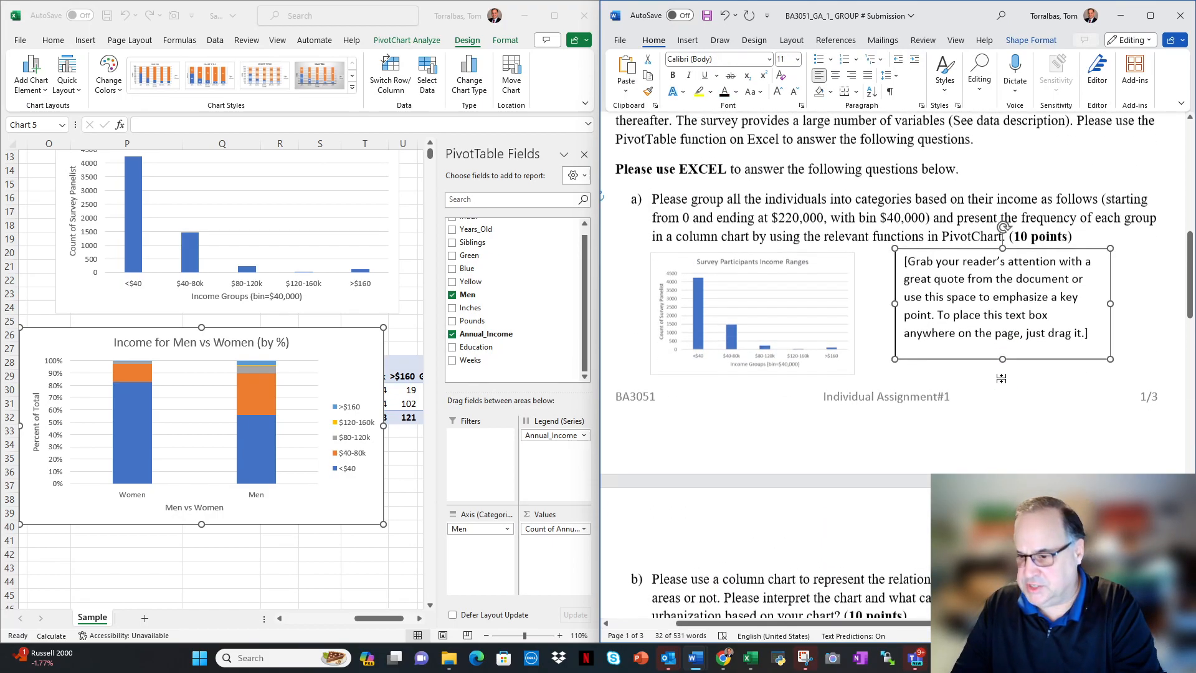
pyautogui.scroll(-10, 1001, 378)
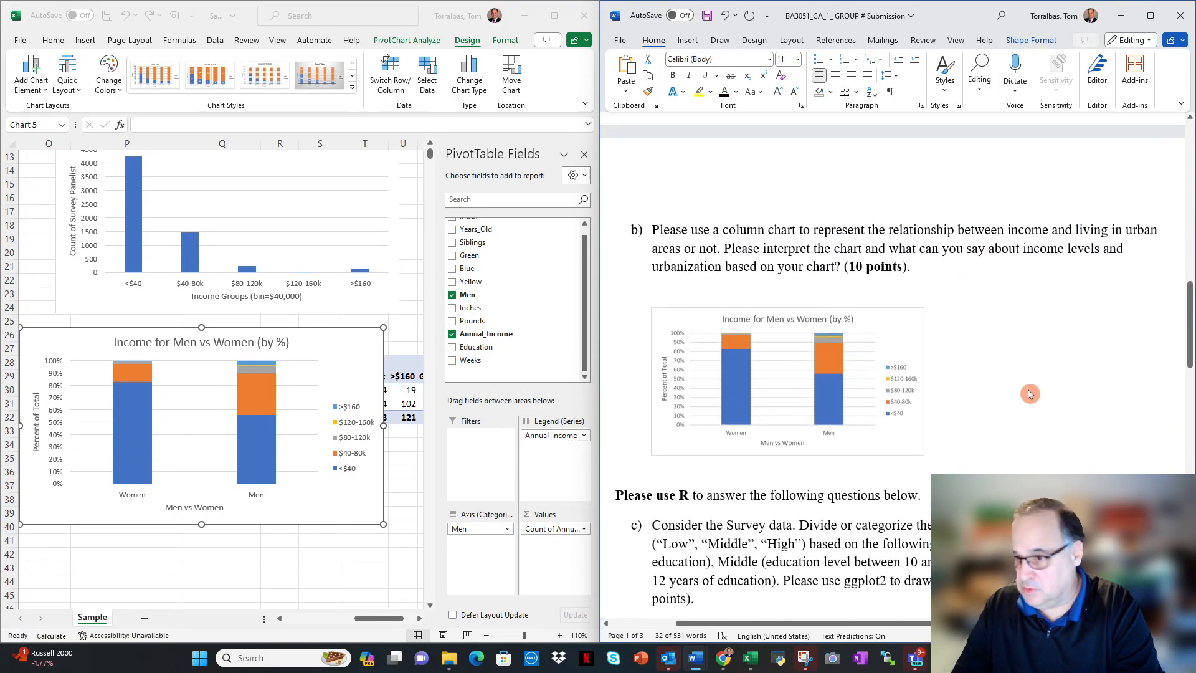
pyautogui.scroll(12, 1009, 374)
pyautogui.scroll(-6, 999, 367)
pyautogui.scroll(-2, 996, 374)
pyautogui.hotkey('ctrl', 'v')
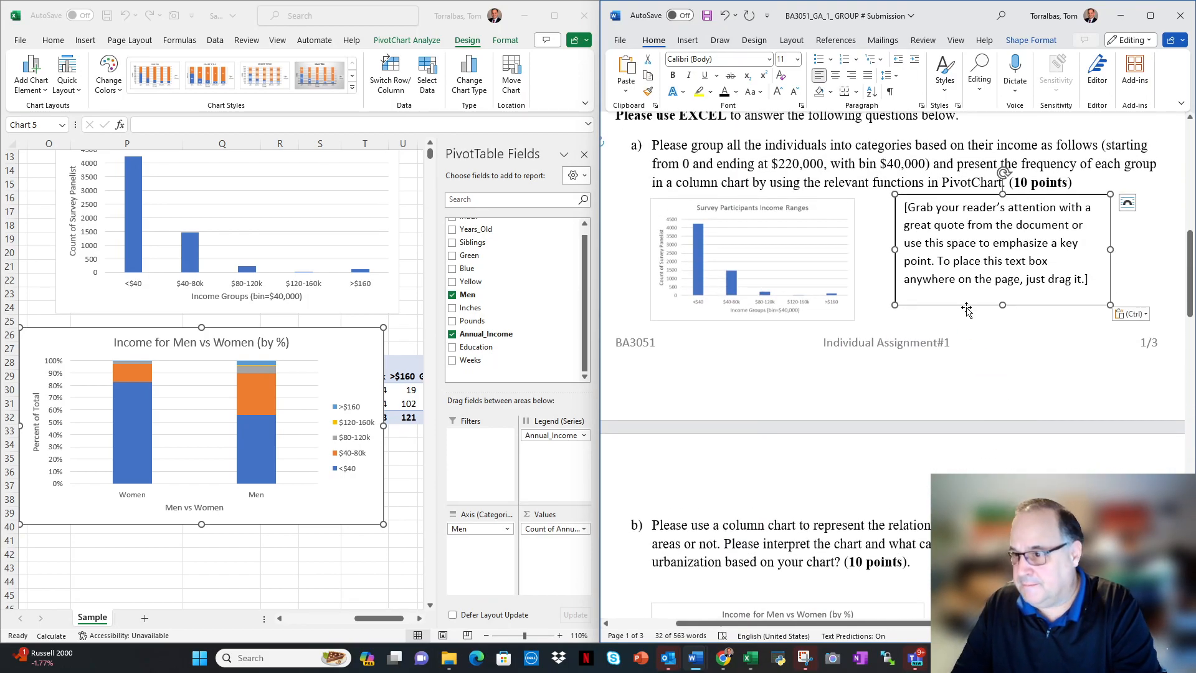
# Move the duplicated text box down beside question b's income chart.
pyautogui.moveTo(967, 309); pyautogui.dragTo(1001, 577)
pyautogui.hotkey('ctrl', 'z')
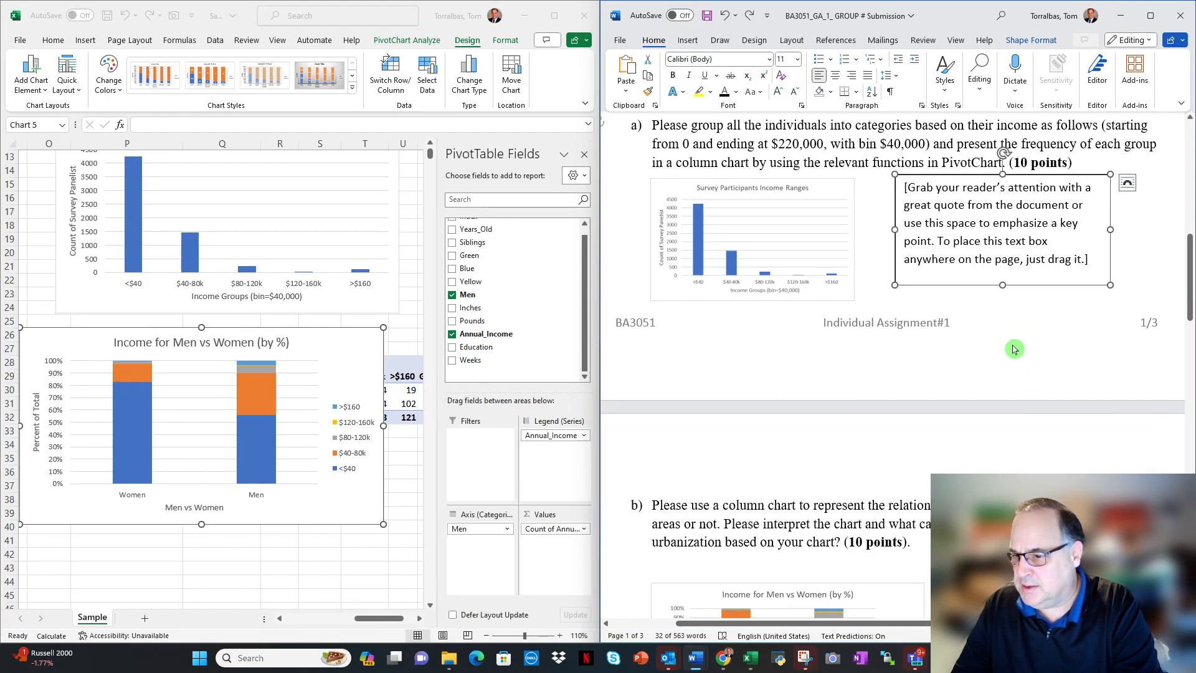
pyautogui.scroll(-3, 1024, 335)
pyautogui.moveTo(960, 123); pyautogui.dragTo(1001, 545)
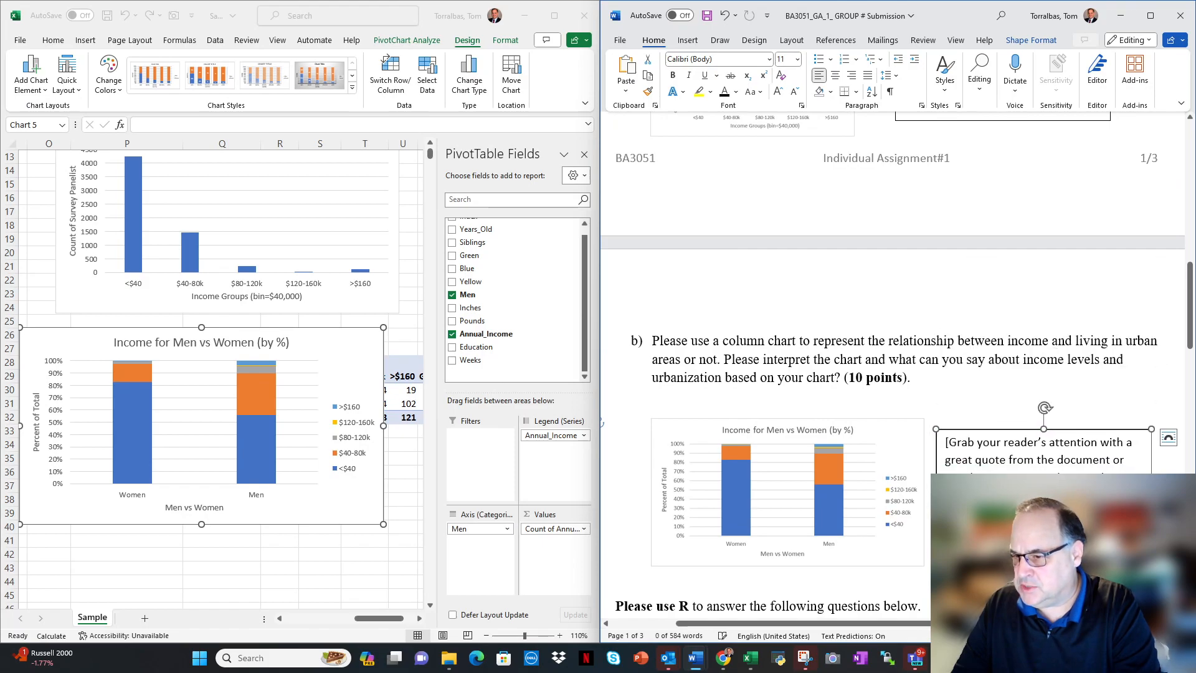
# Narrow the text box beside question b's chart from its chart-facing edge and slightly enlarge the chart picture.
pyautogui.scroll(5, 847, 537)
pyautogui.scroll(-6, 847, 537)
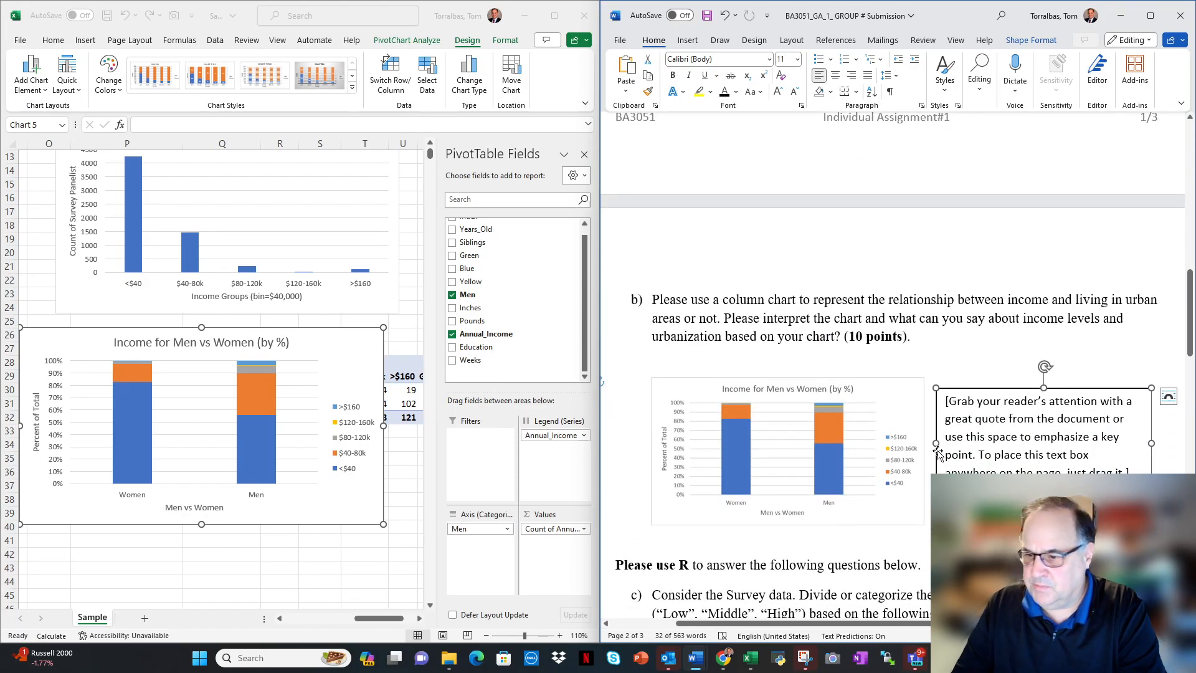
pyautogui.moveTo(936, 444); pyautogui.dragTo(977, 443)
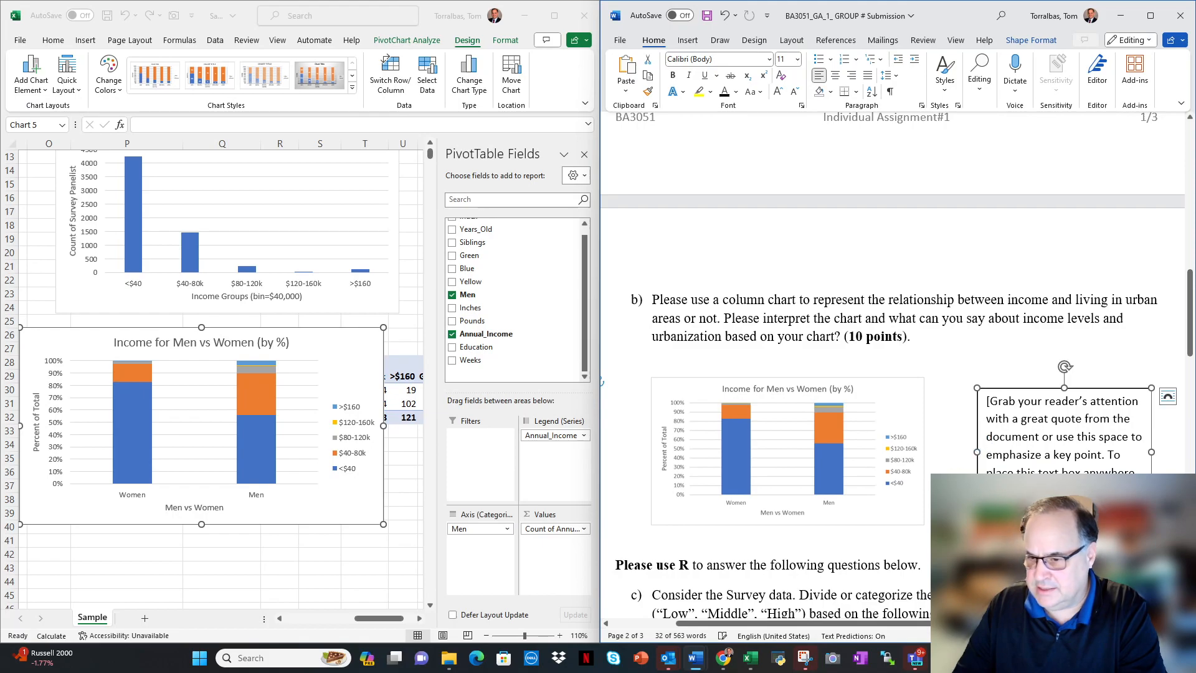
pyautogui.click(912, 494)
pyautogui.moveTo(925, 526); pyautogui.dragTo(944, 535)
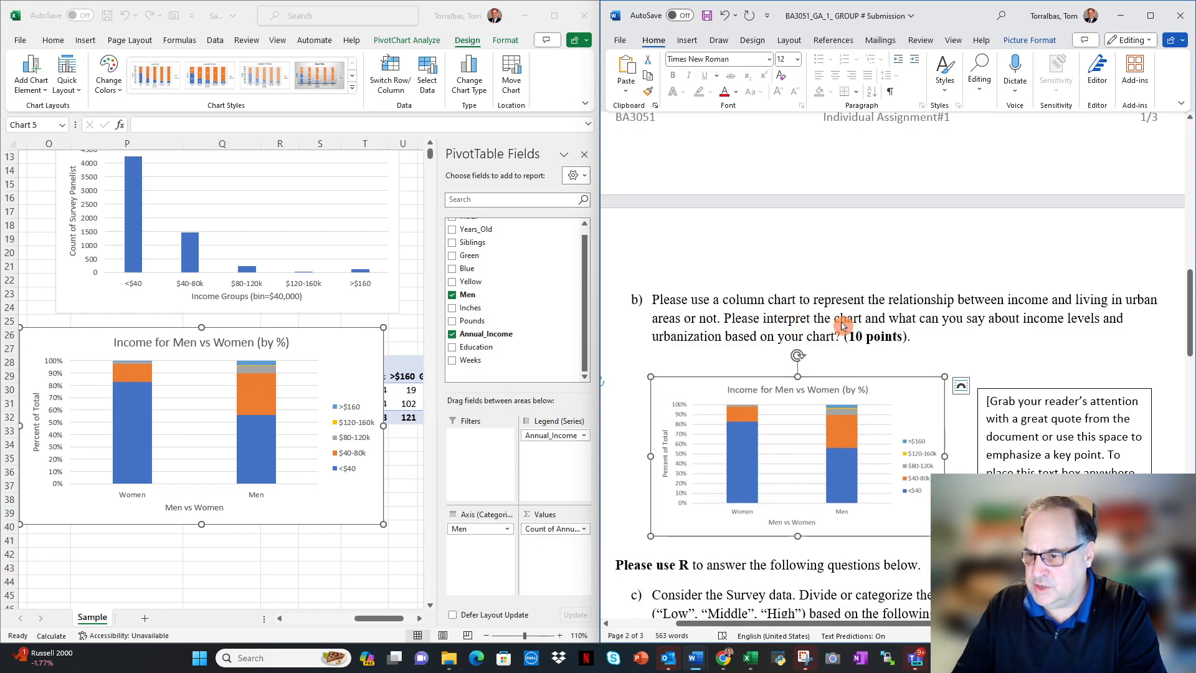
pyautogui.click(926, 324)
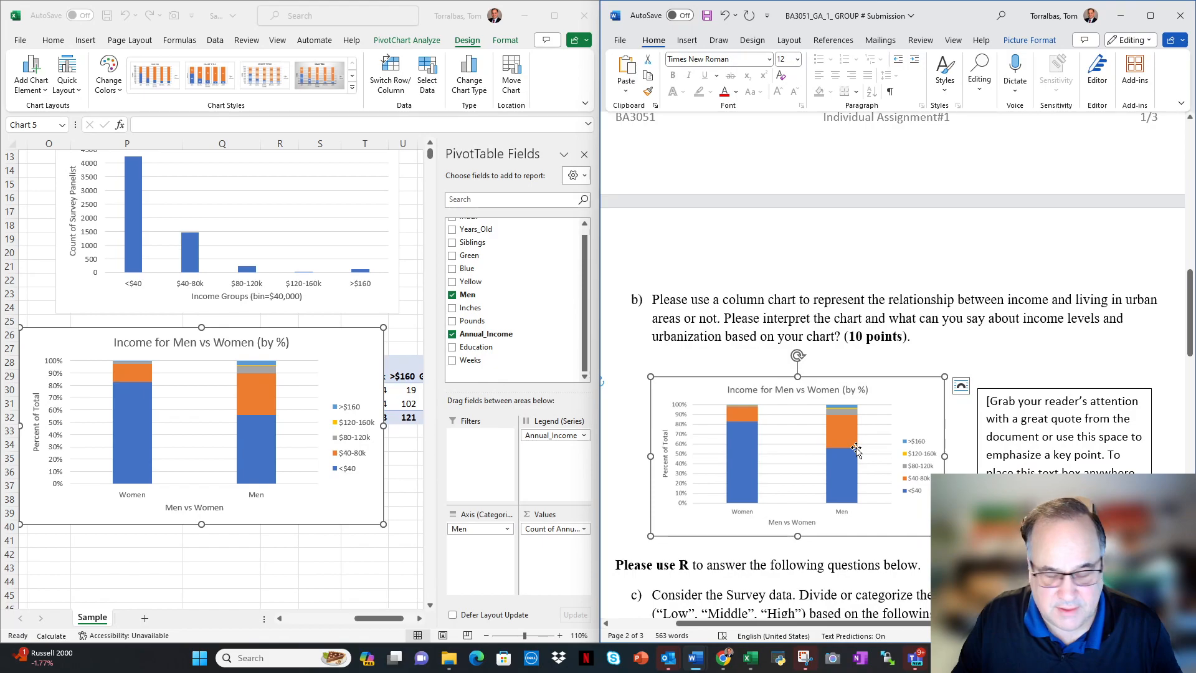
pyautogui.scroll(10, 856, 450)
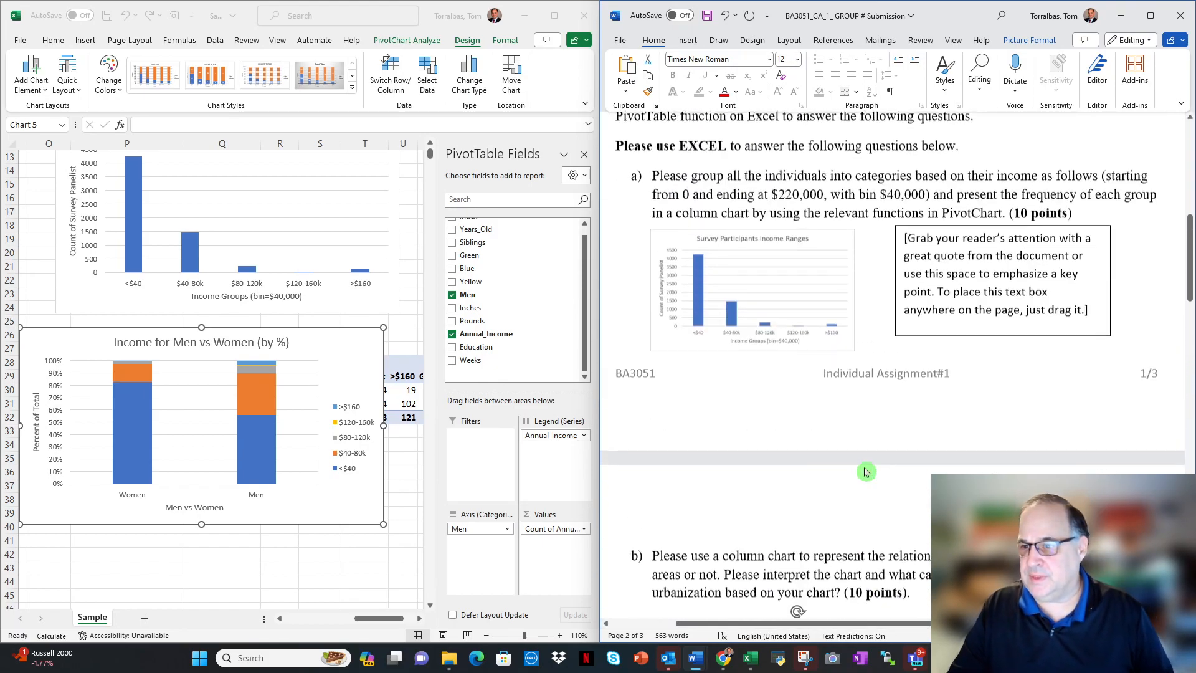
pyautogui.scroll(5, 865, 471)
pyautogui.scroll(-15, 868, 476)
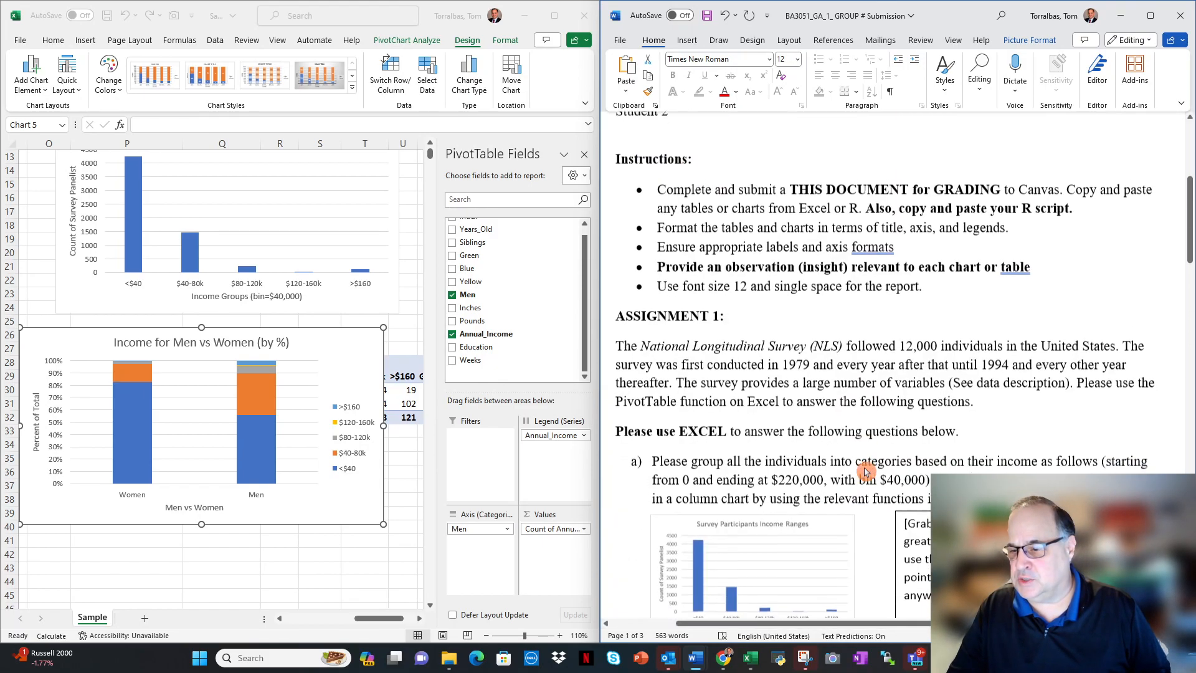
pyautogui.scroll(-5, 870, 480)
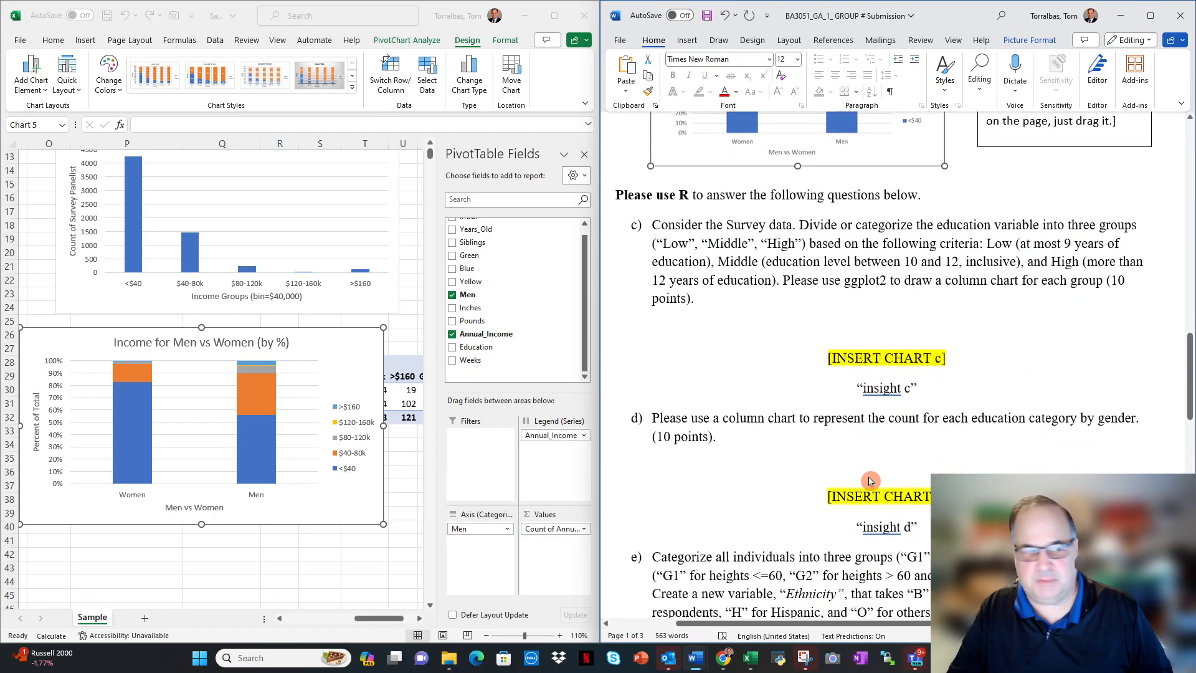